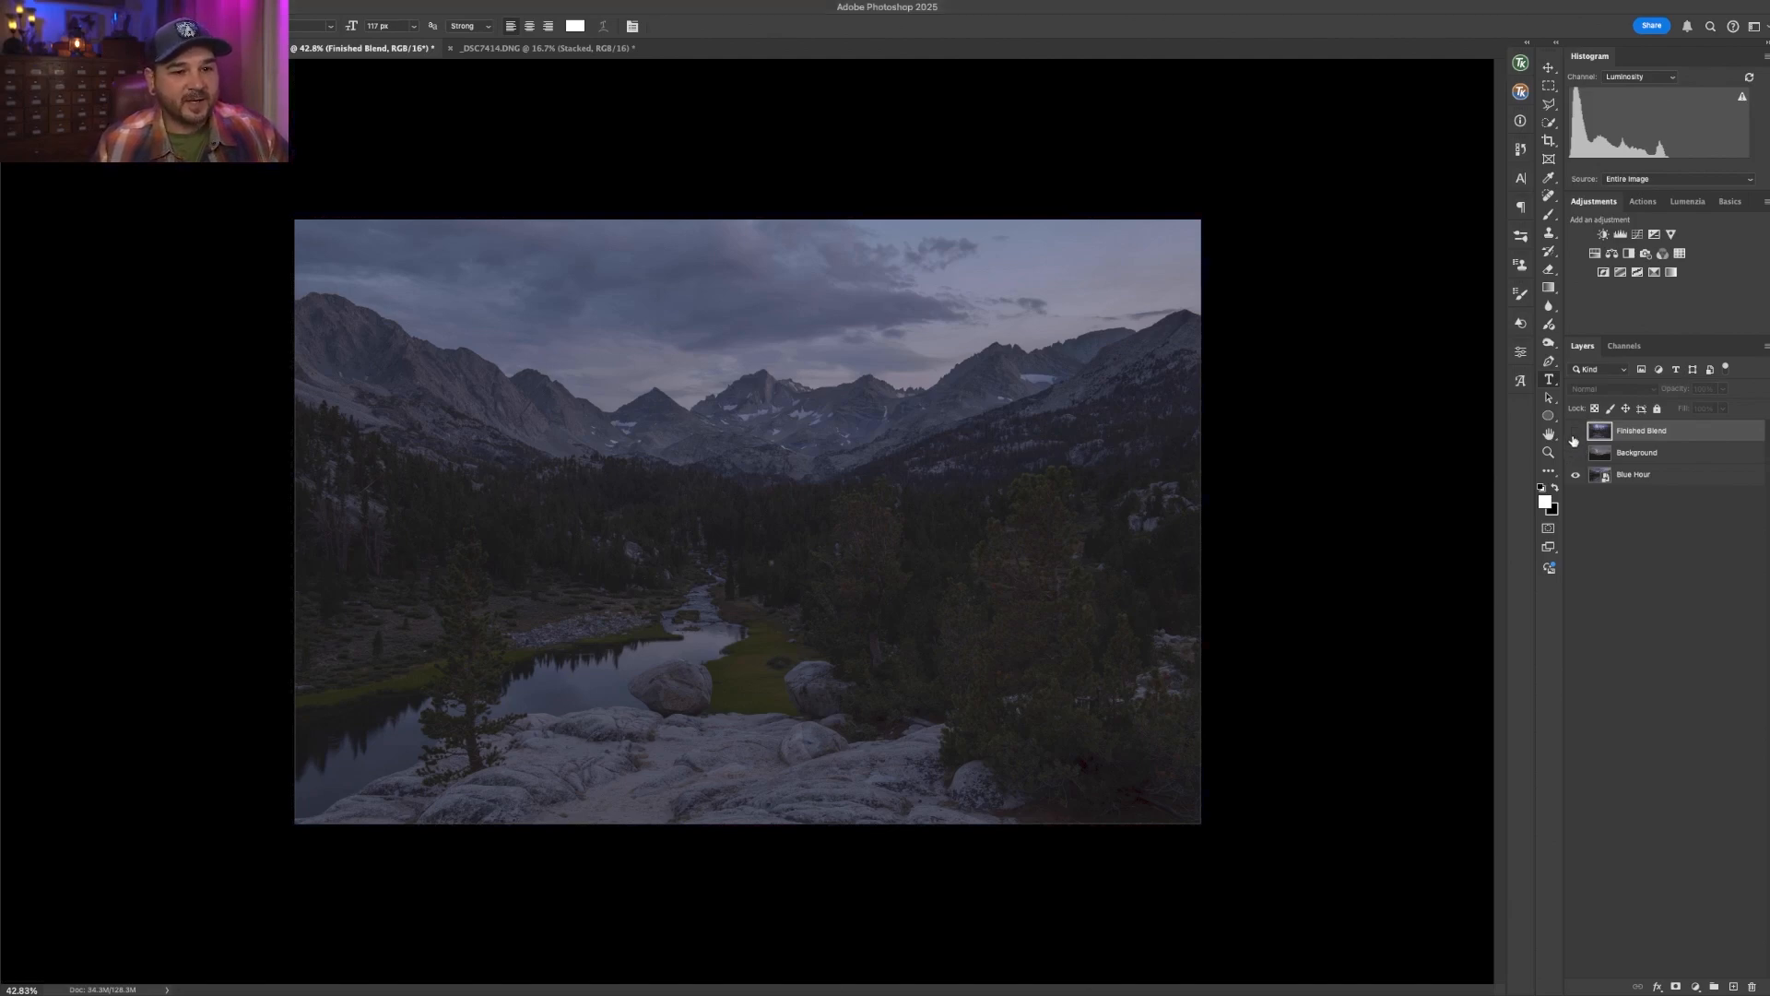
- Toggle the Finished Blend and Background layers on and off to compare the blend with its source exposures
click(1574, 452)
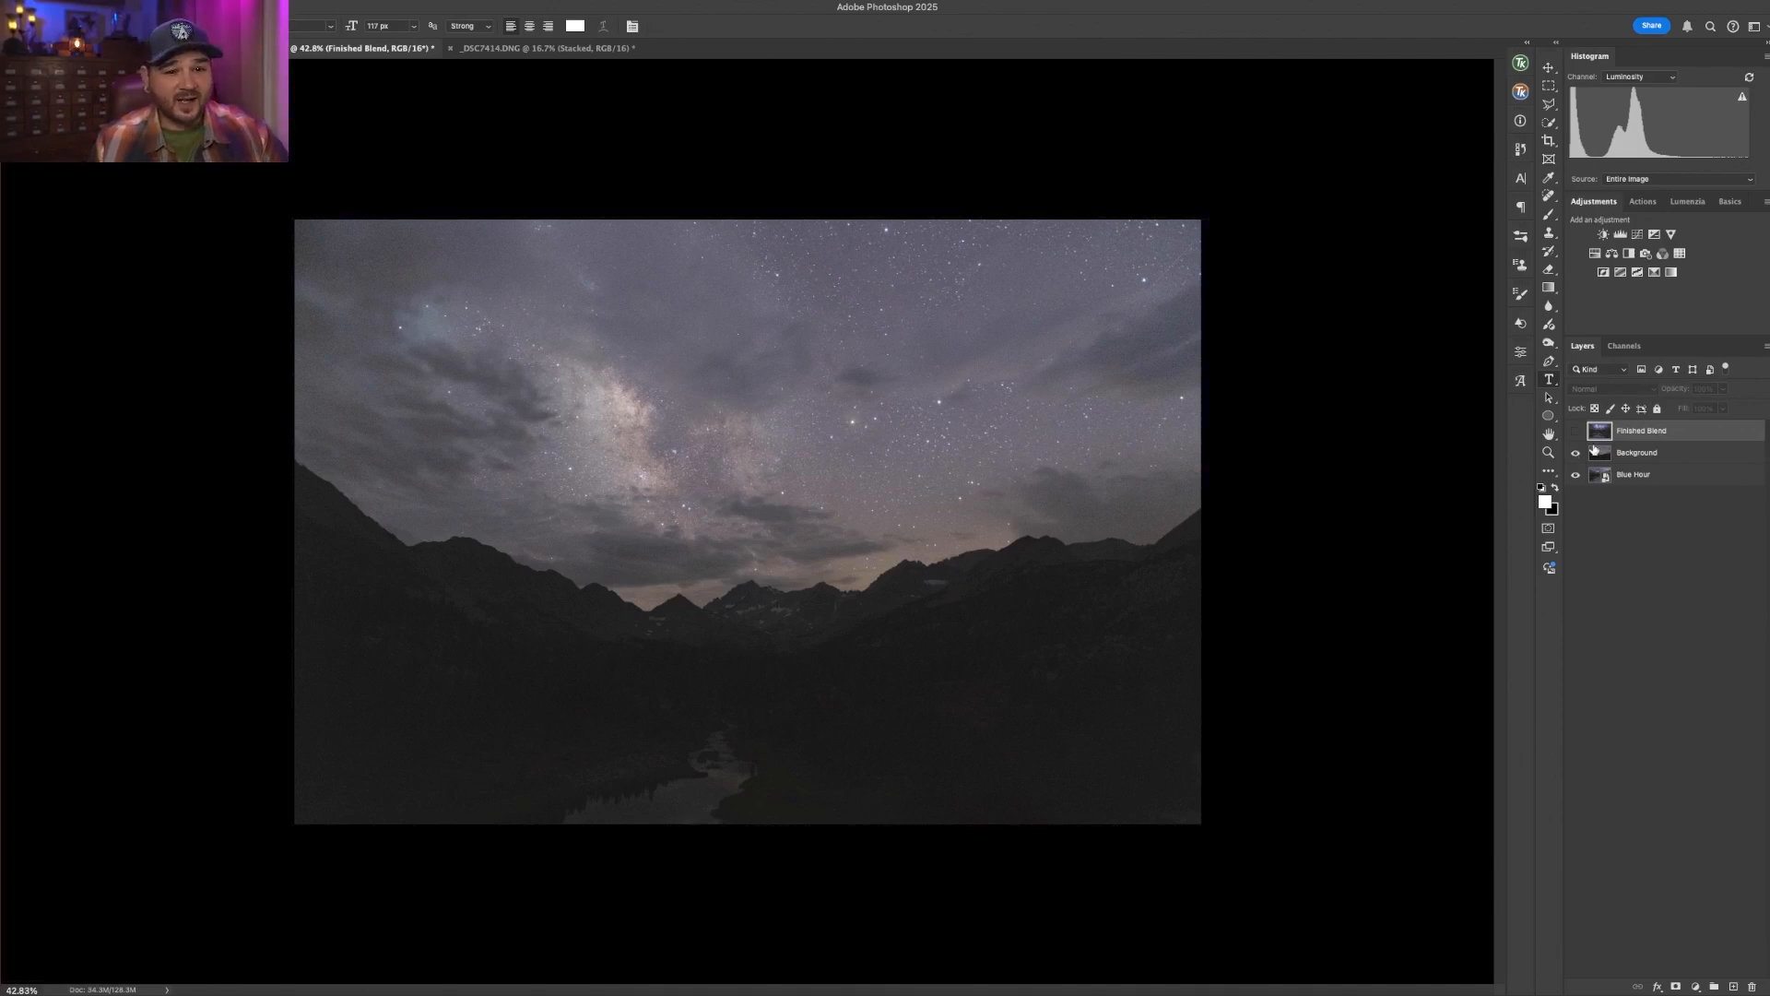
click(1577, 452)
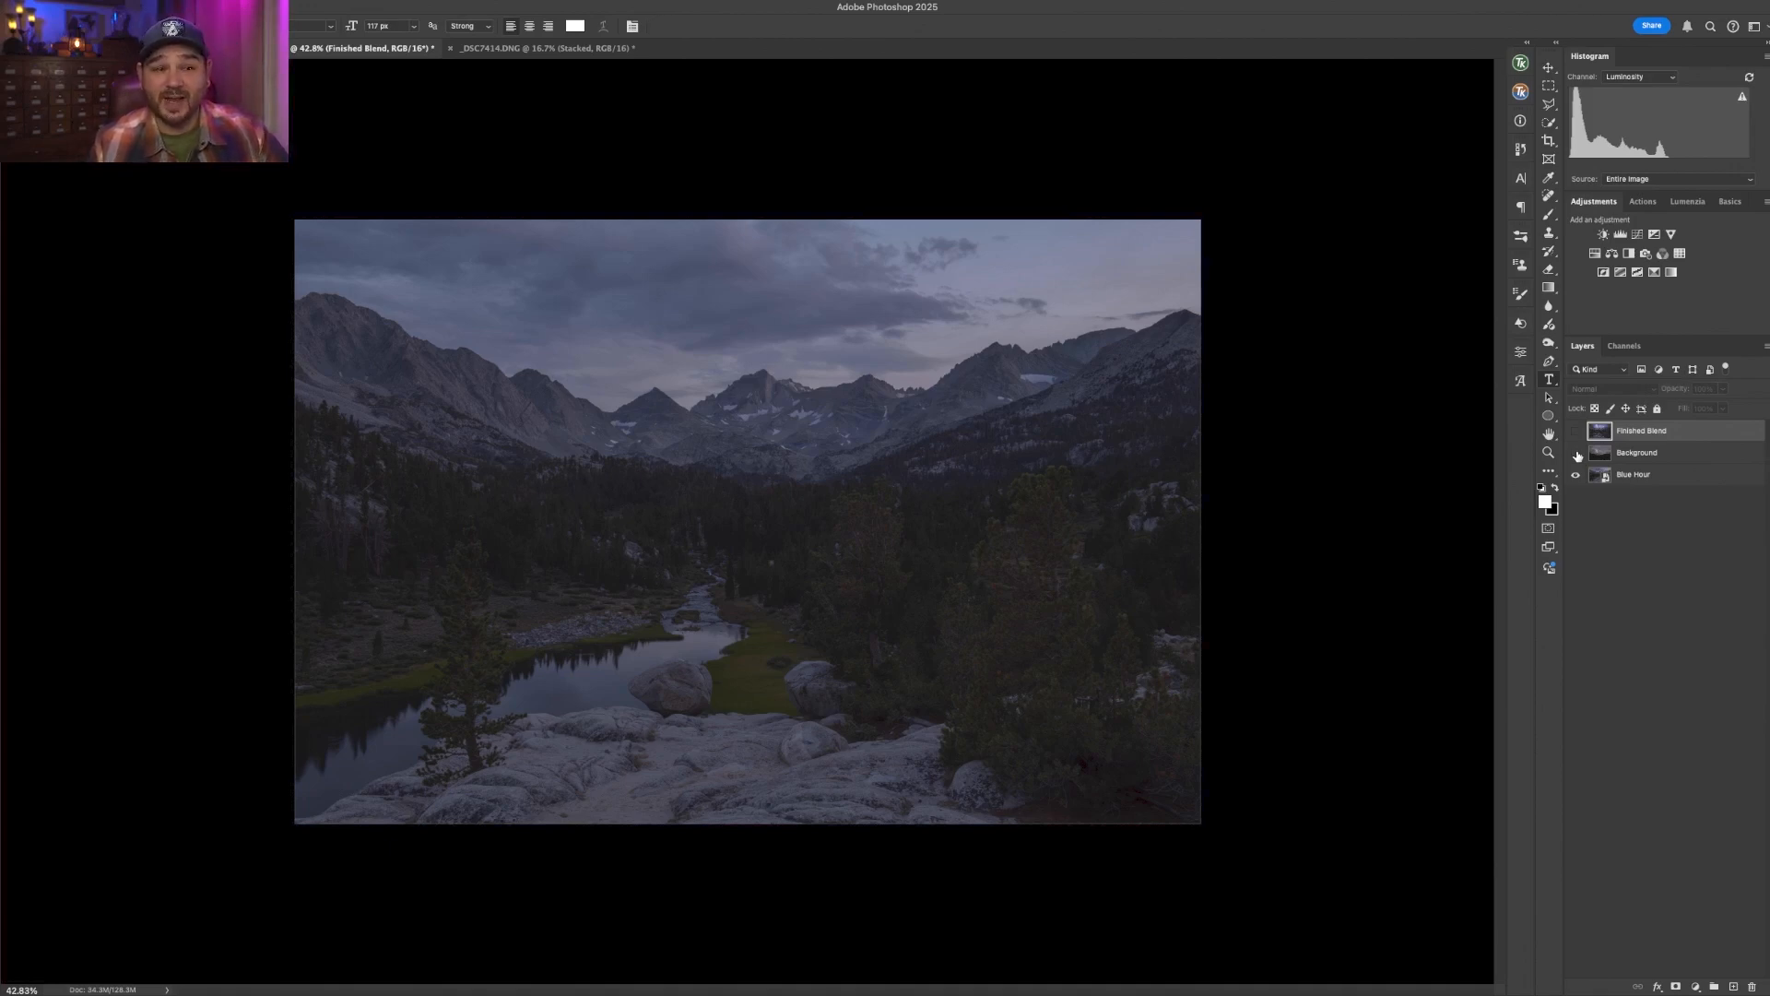
click(1575, 431)
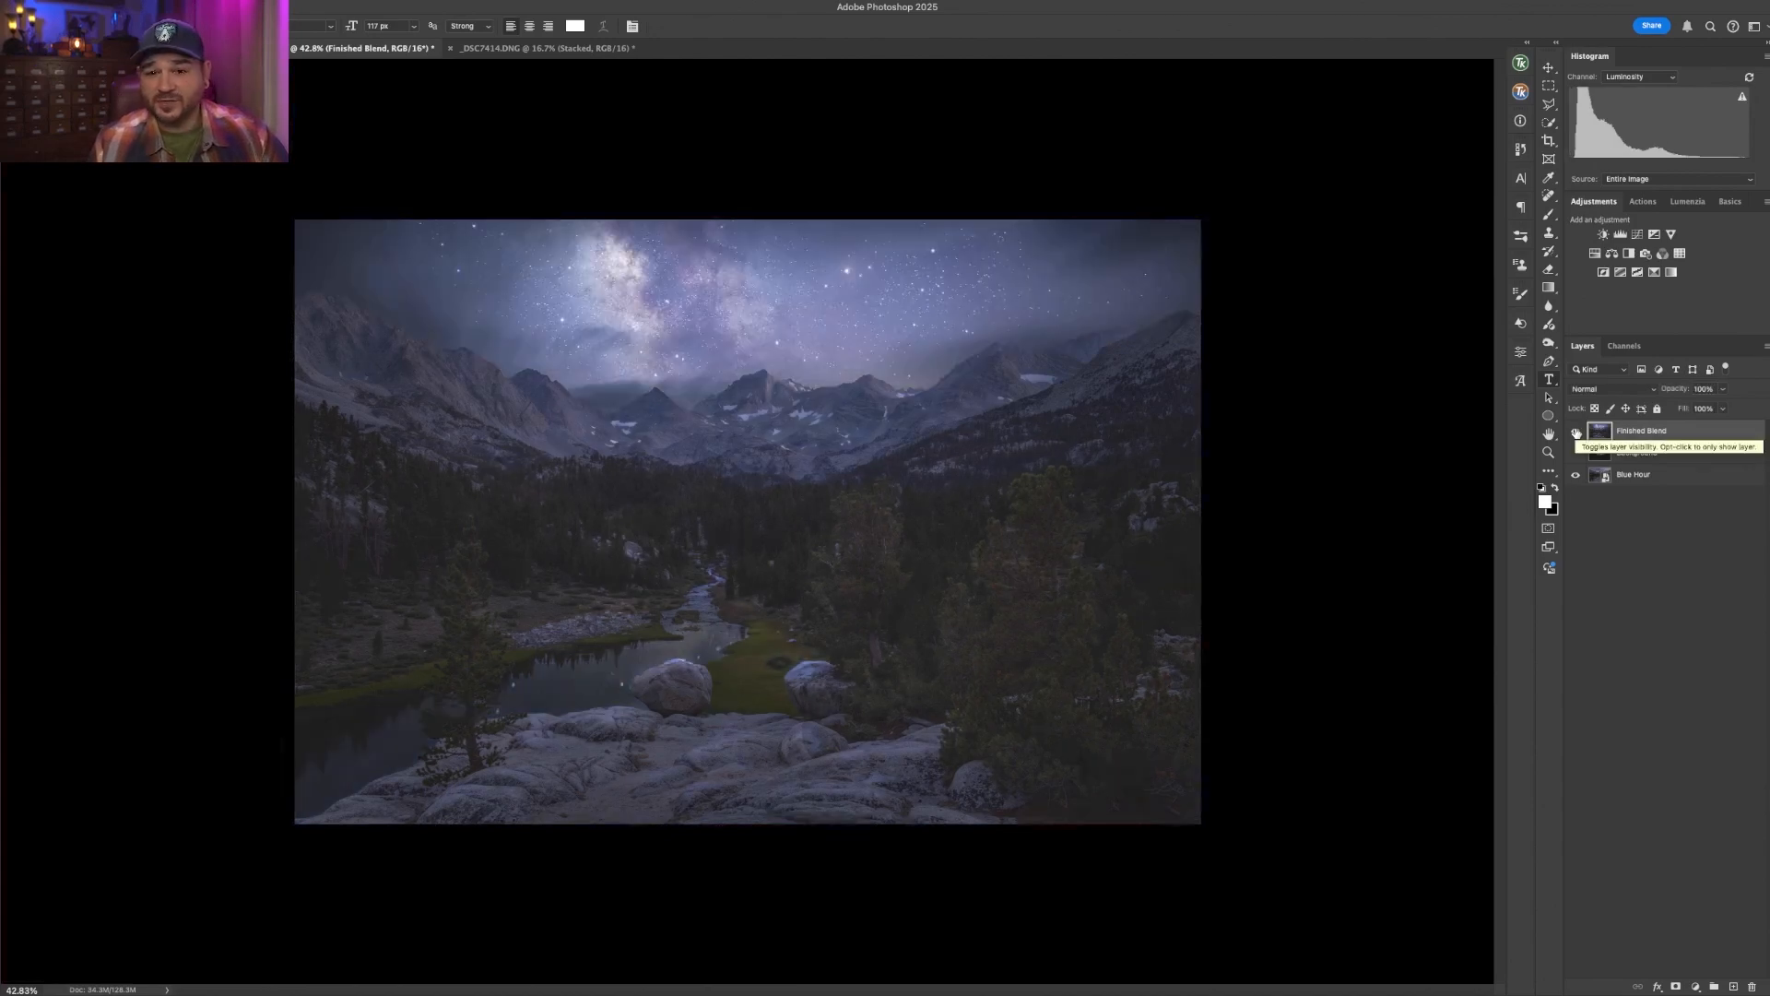
click(1575, 431)
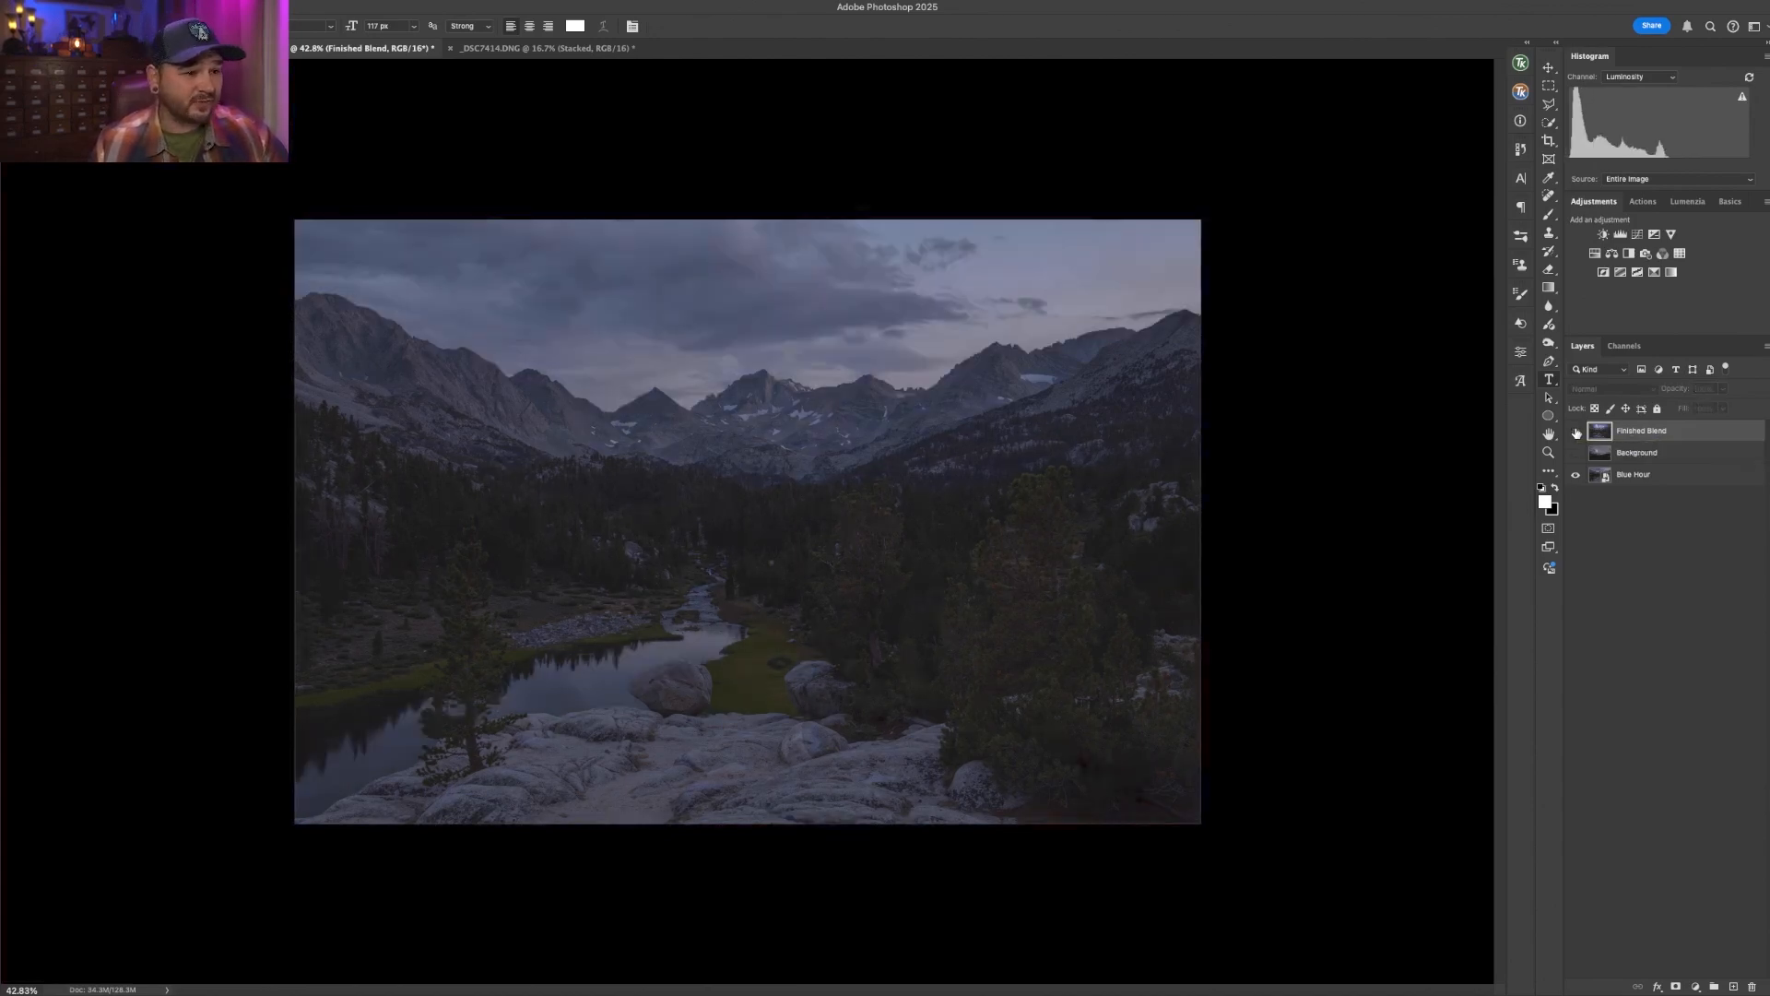
click(1576, 431)
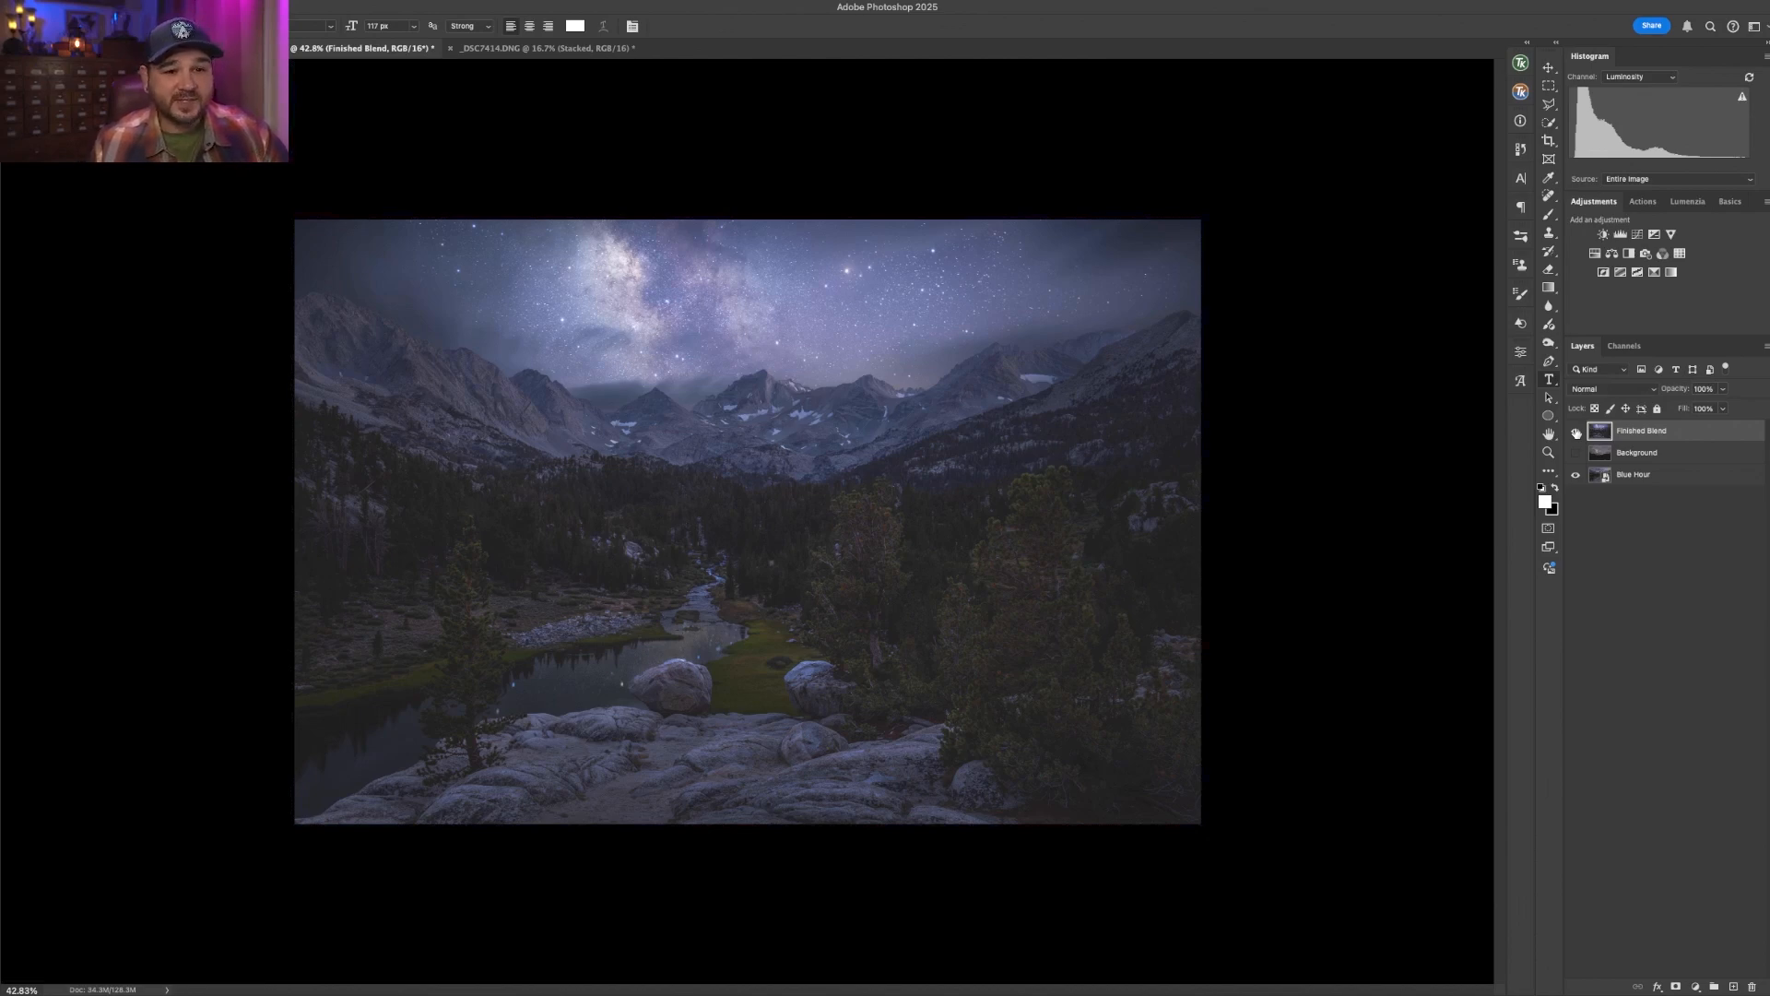
click(1576, 432)
click(1575, 453)
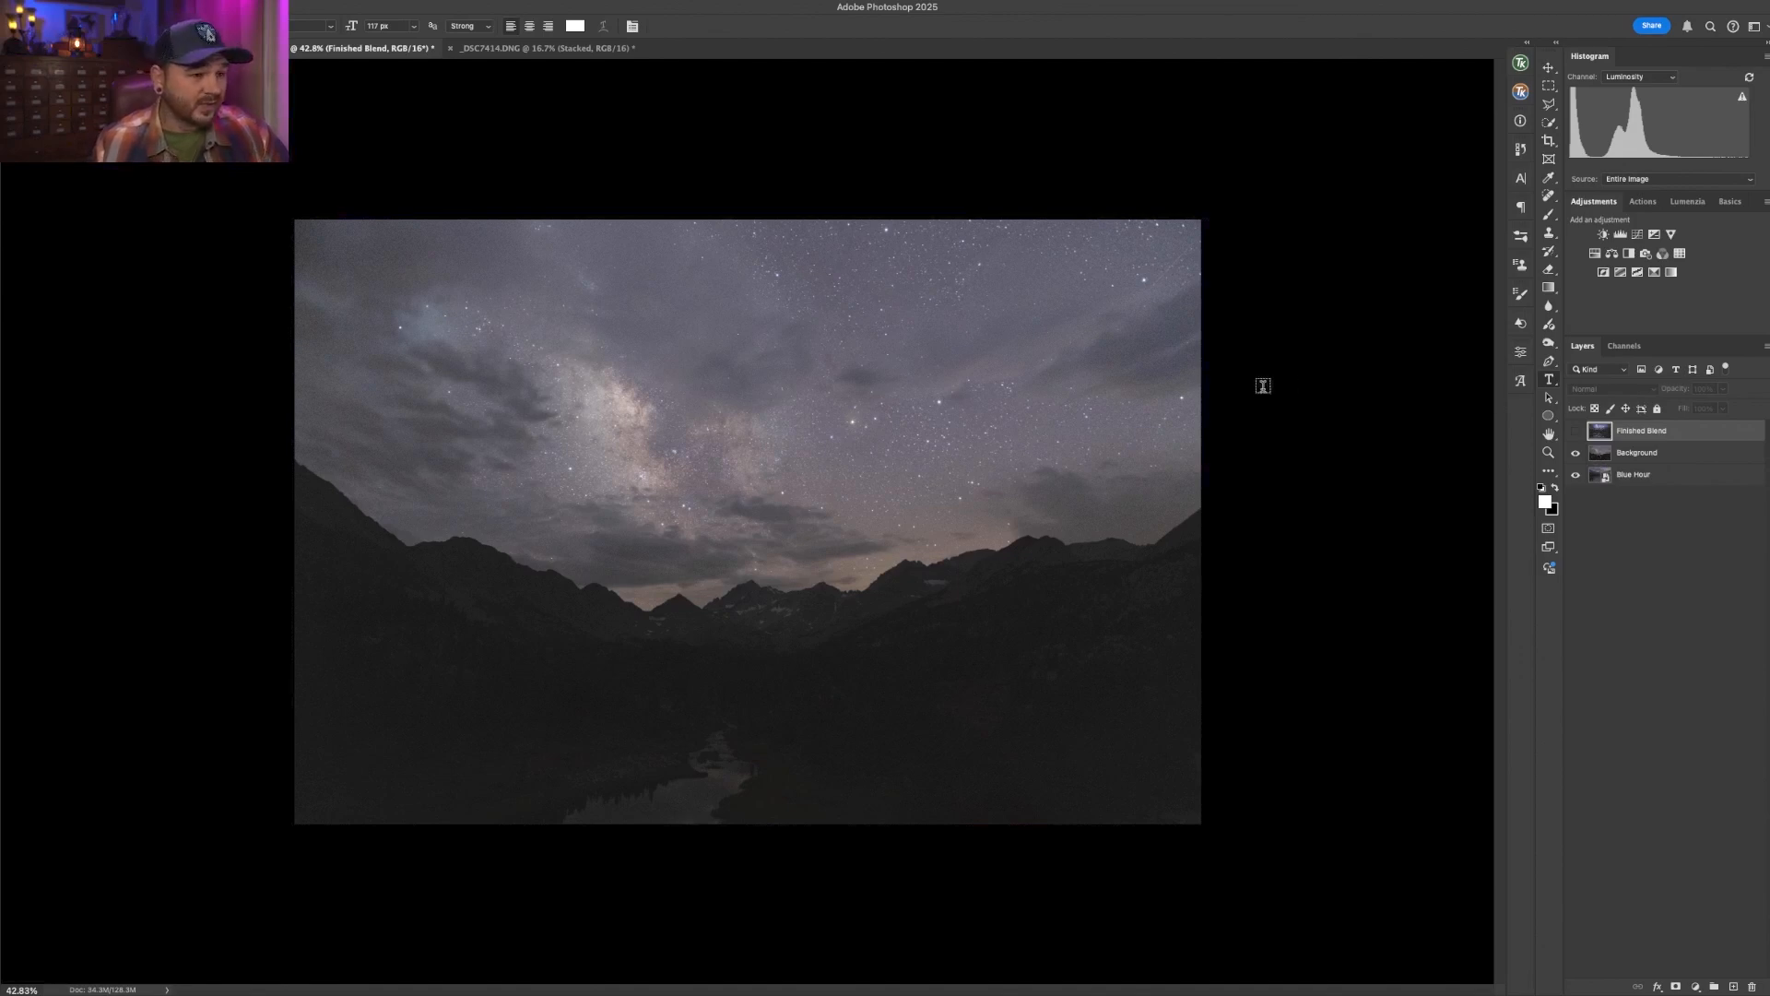
- Switch to the stacked _DSC7414.DNG document, zoom in to 200%, and pan around the sky to inspect star detail
click(544, 51)
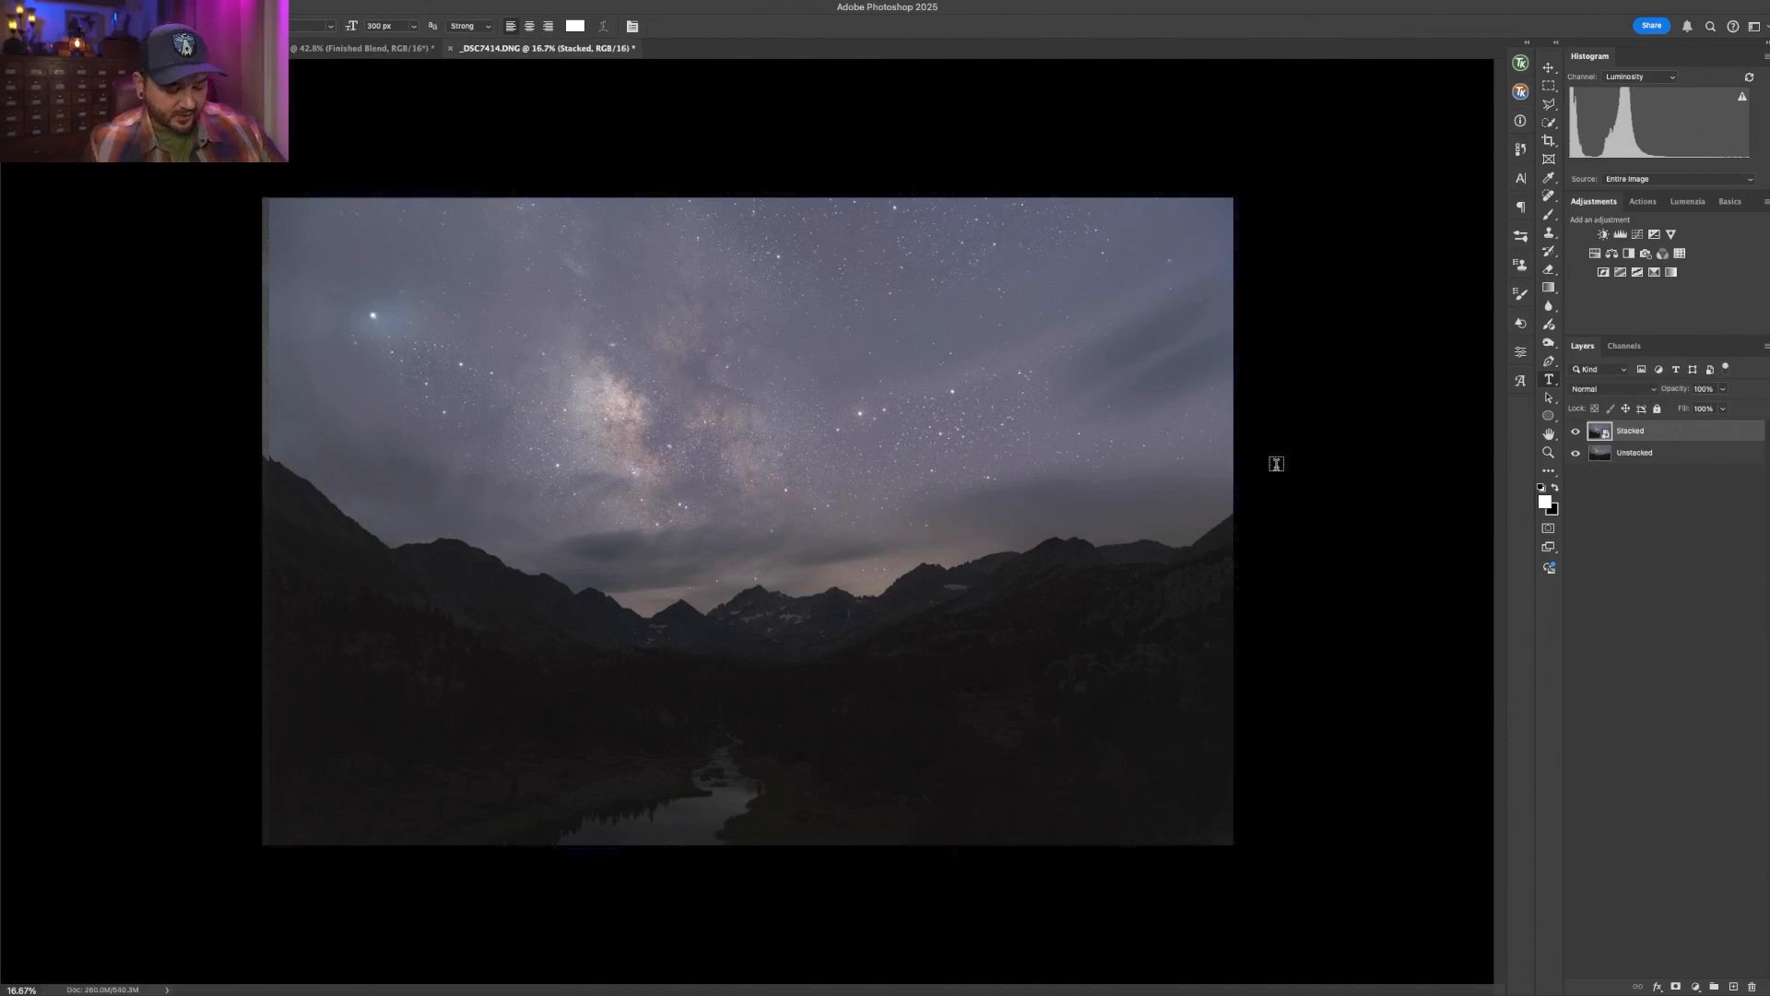
key(super+1)
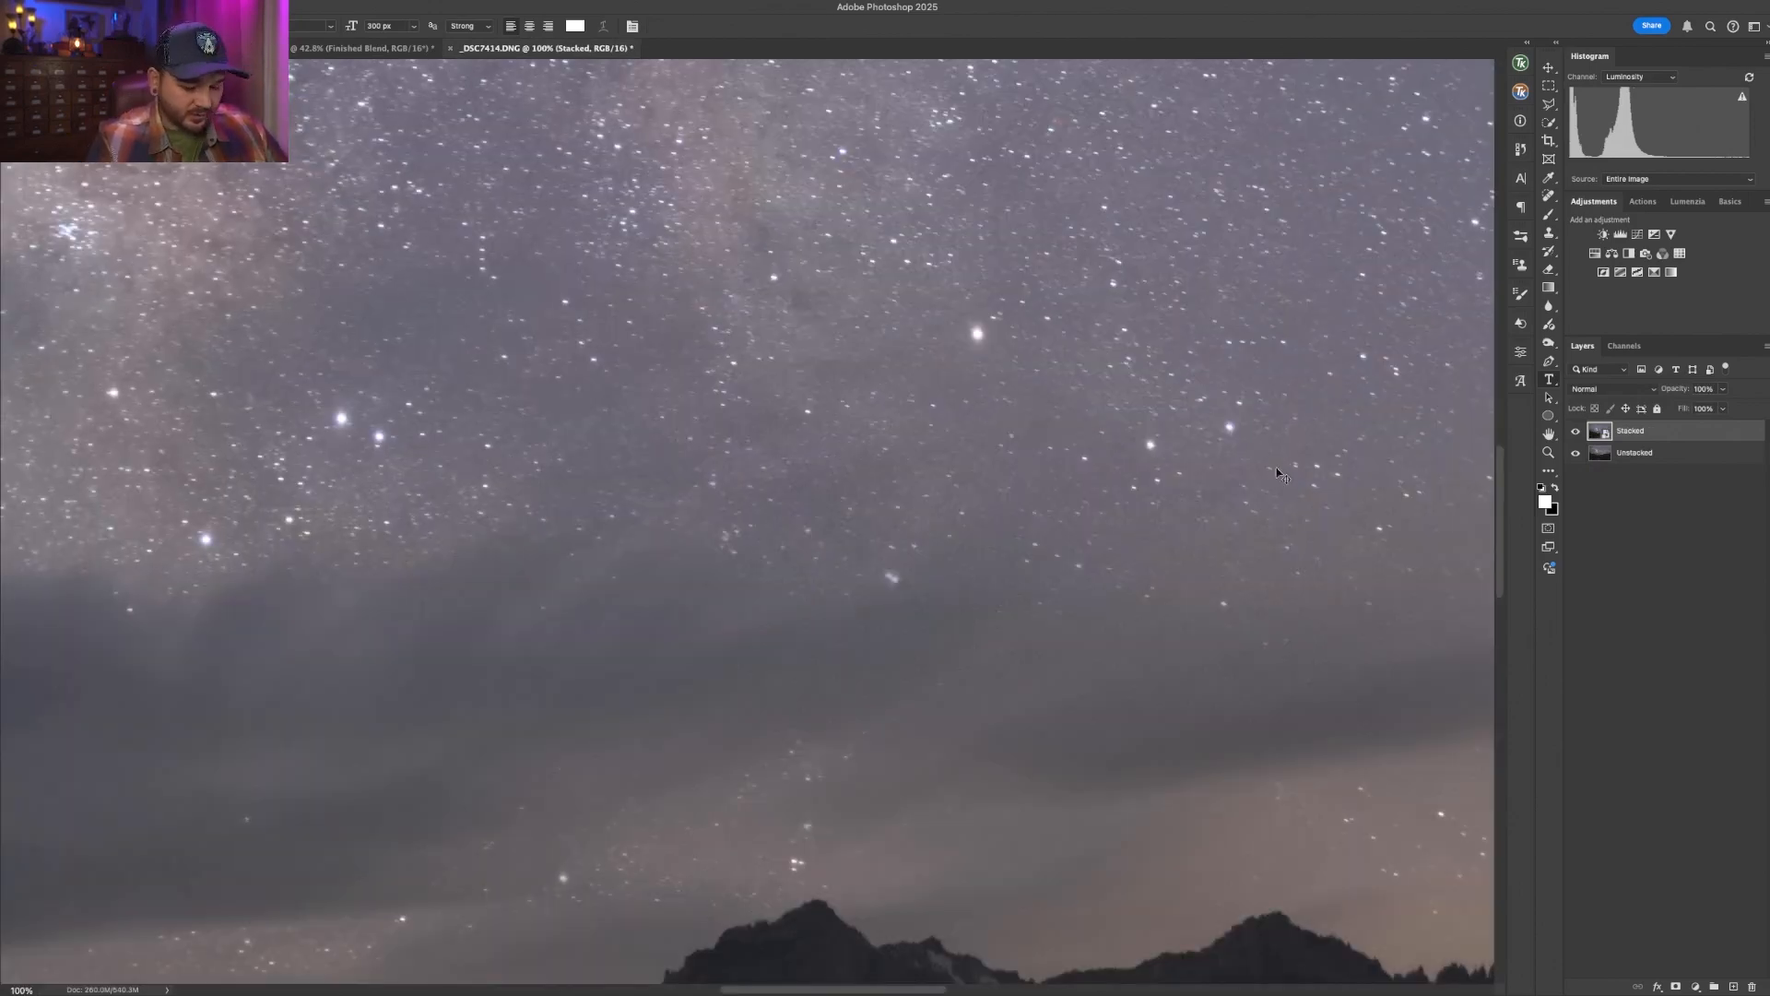
key(super+equal)
scroll(1193, 429, up, 6)
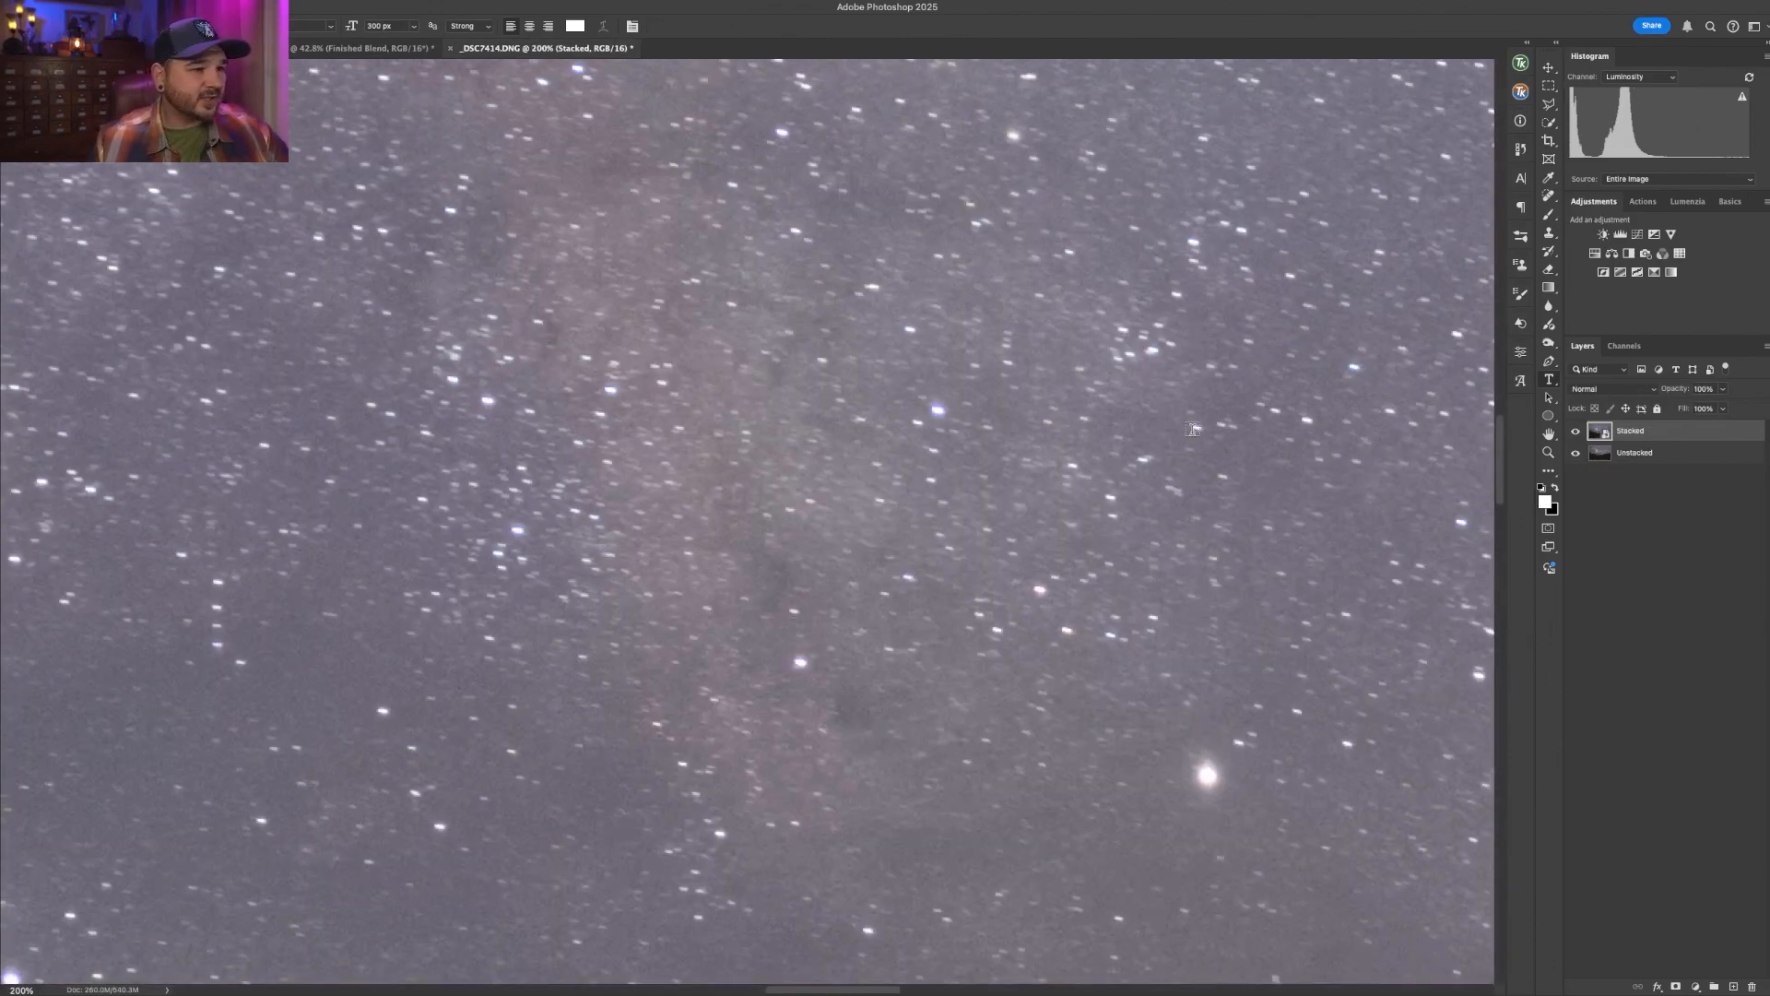
scroll(1193, 428, right, 5)
scroll(1193, 428, up, 6)
scroll(1192, 428, left, 10)
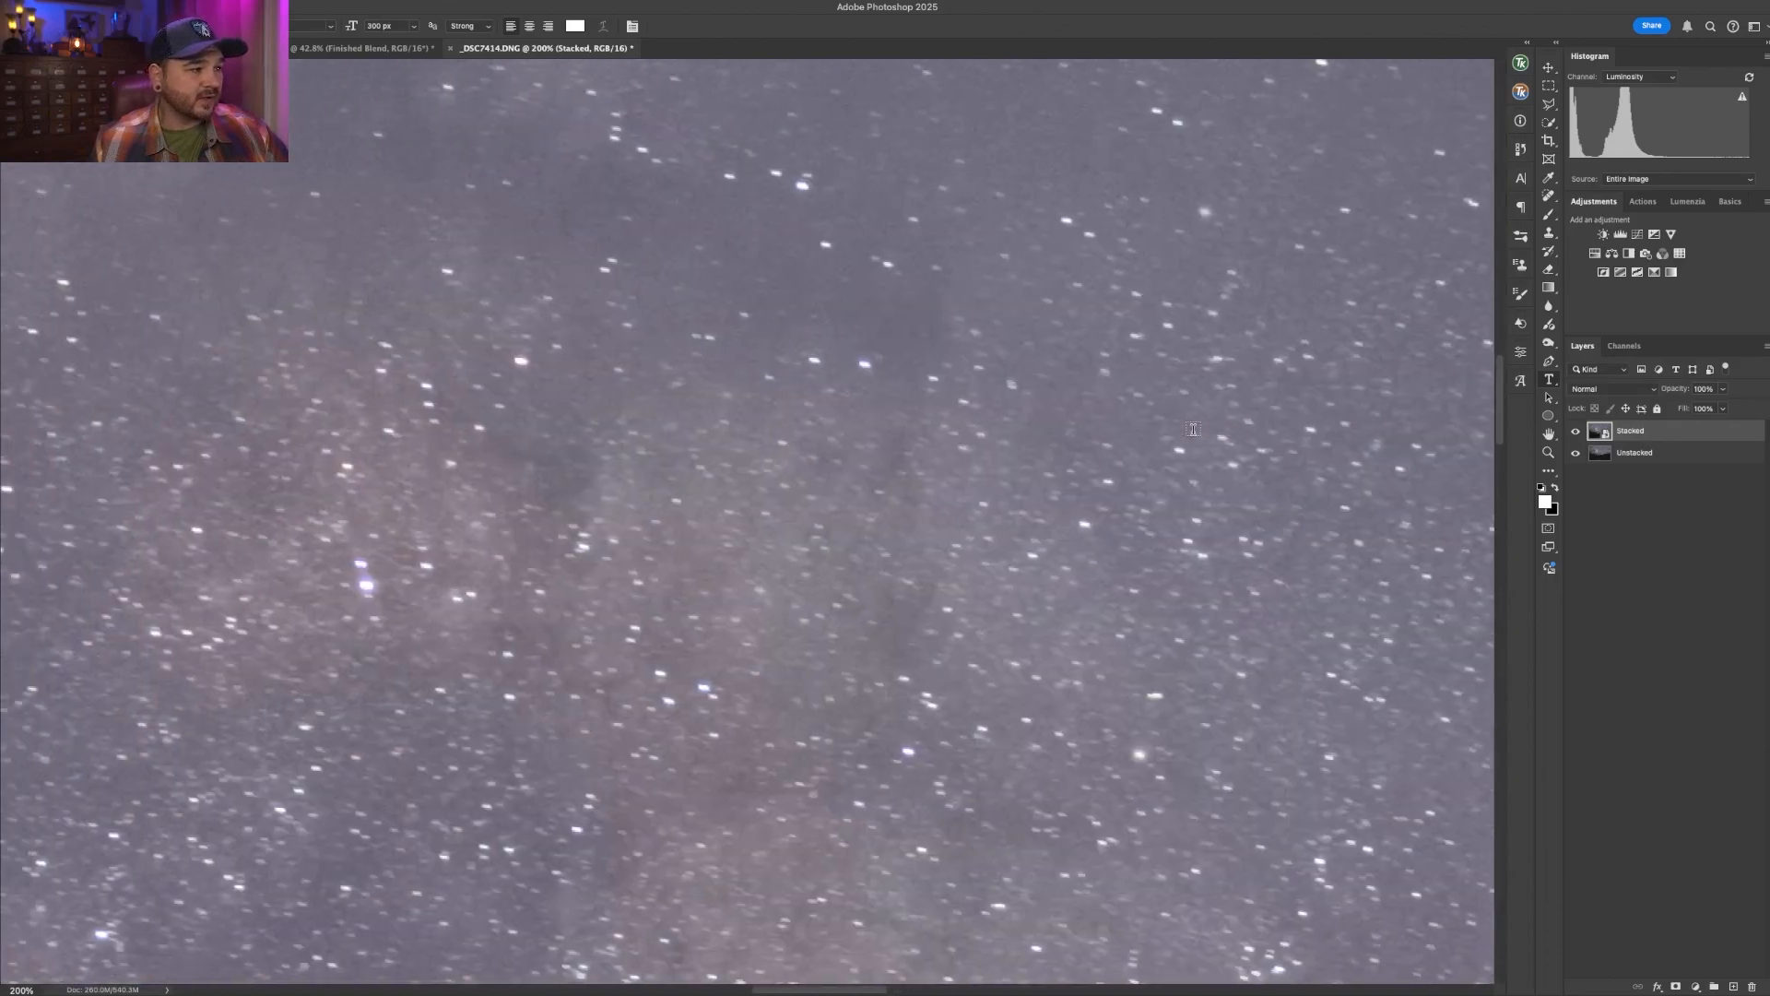
scroll(1193, 429, down, 3)
scroll(1193, 428, up, 1)
scroll(1192, 429, right, 1)
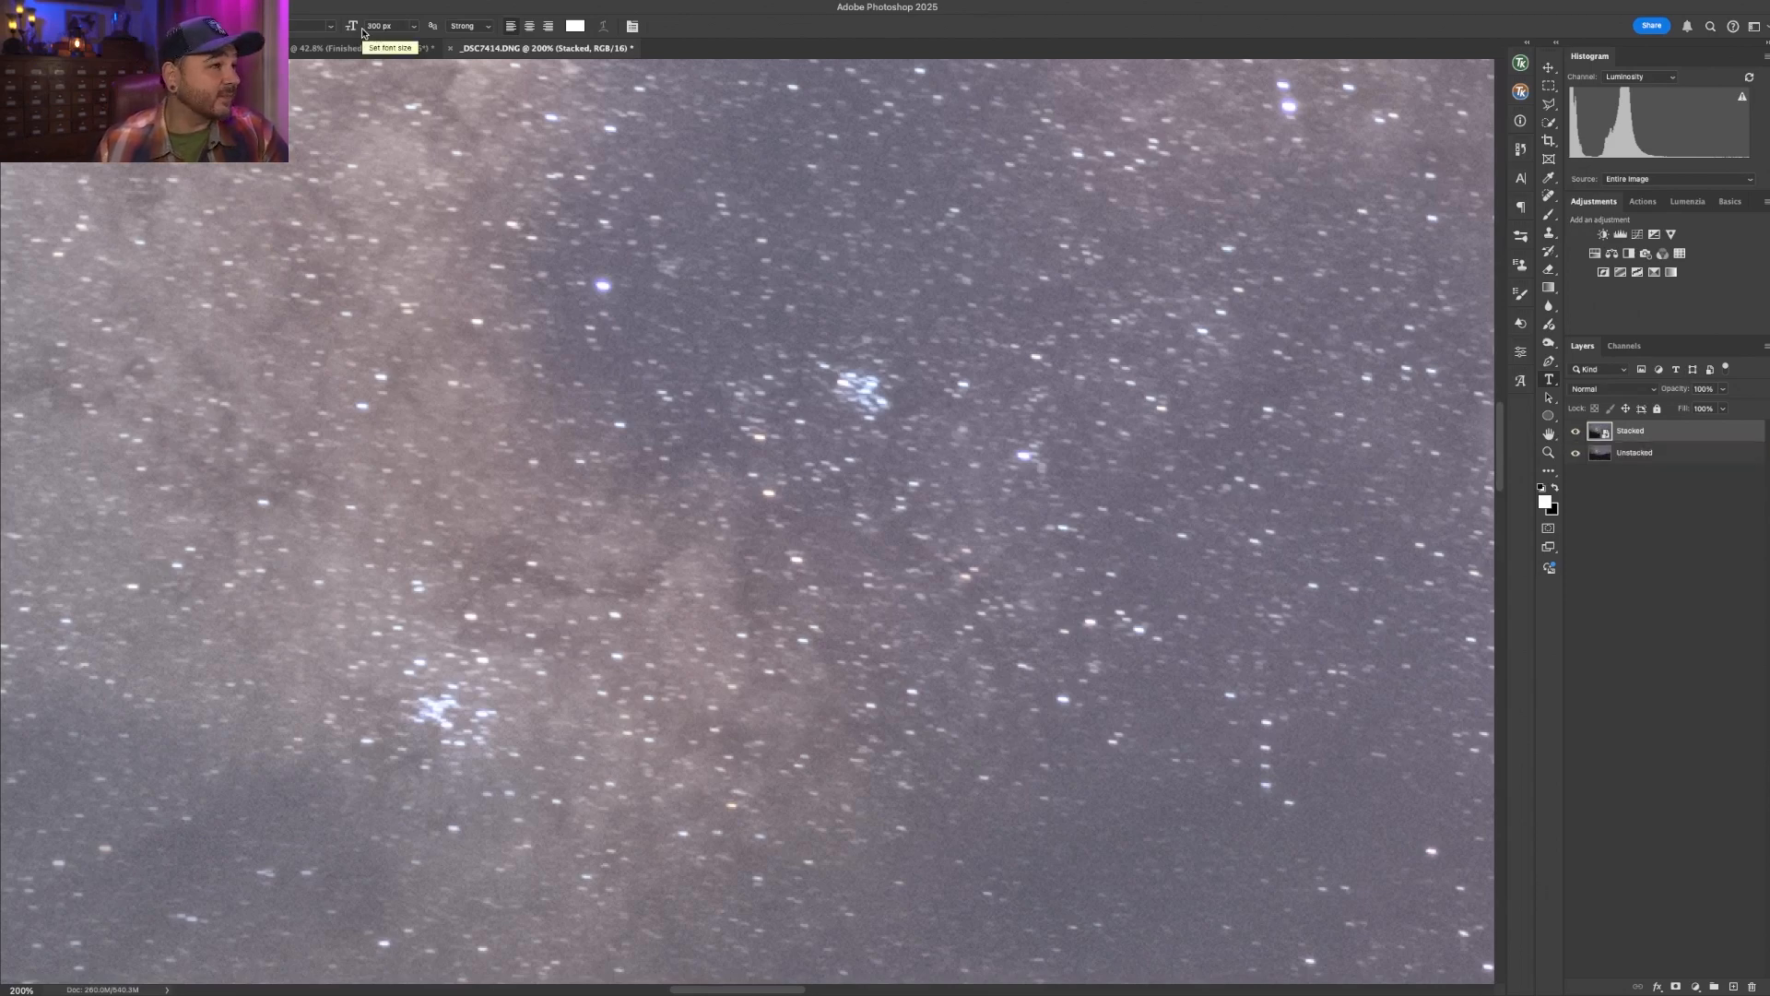
- Open the Image Size dialog to check the stacked image's pixel dimensions, then cancel it
click(204, 1)
click(323, 98)
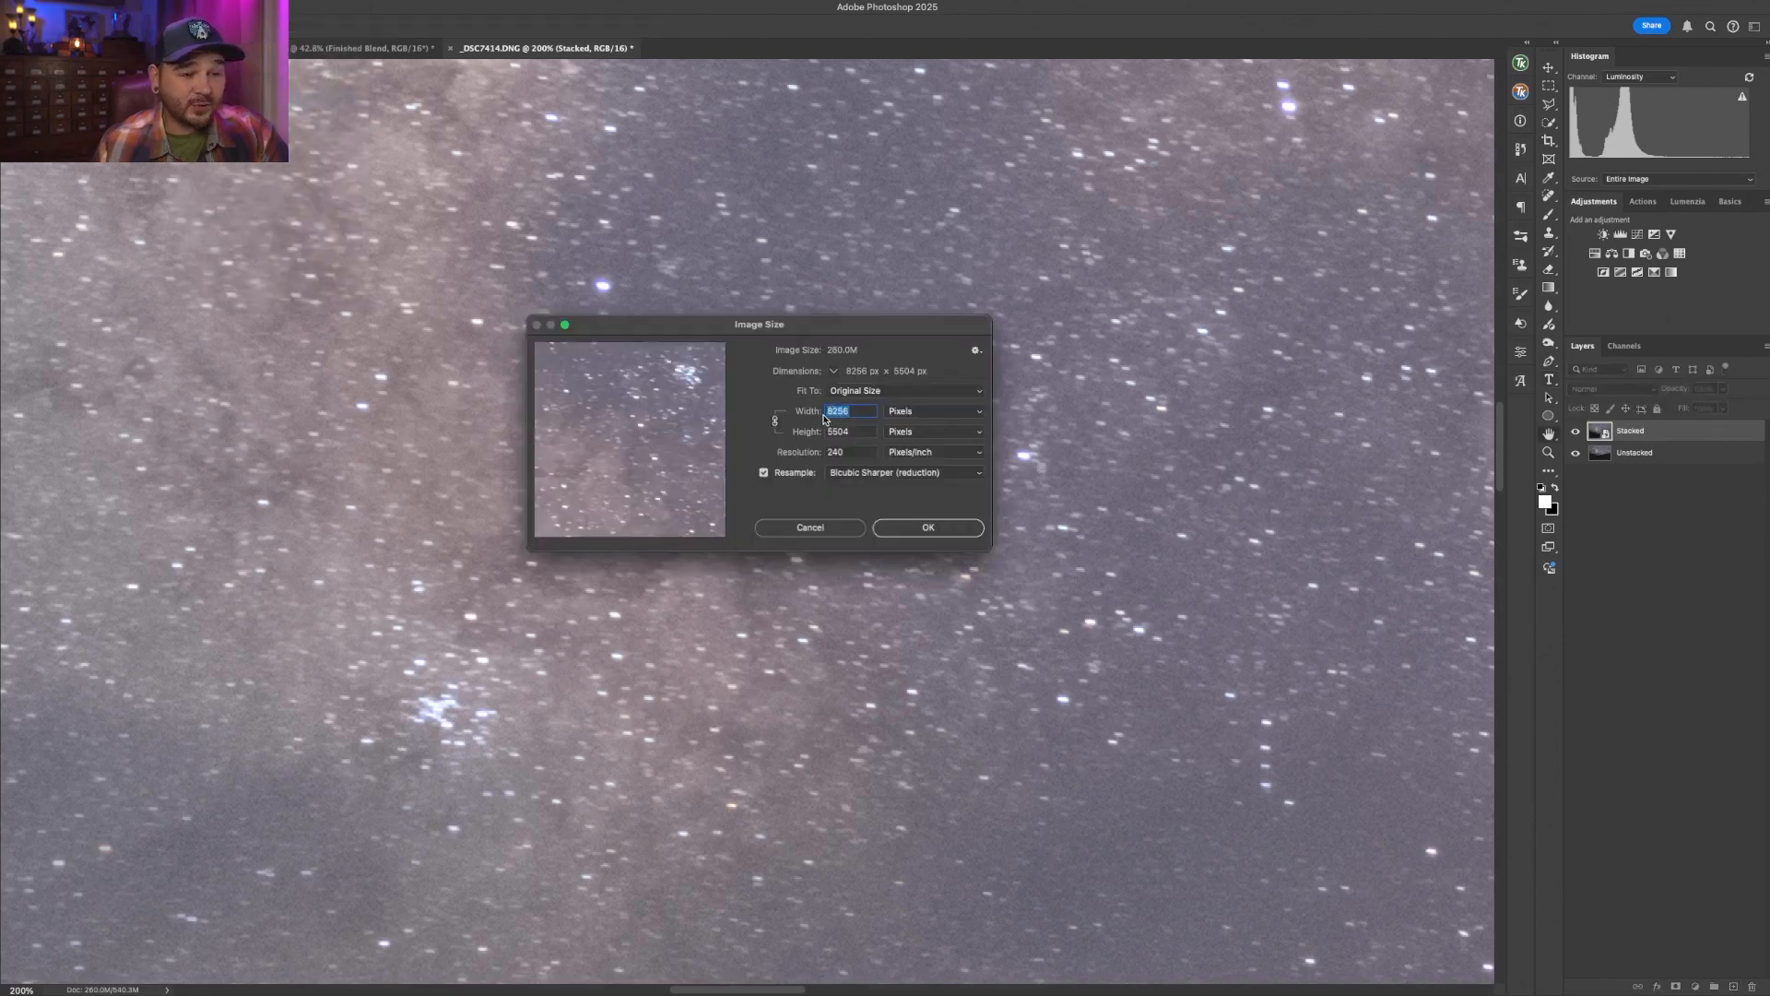
click(830, 522)
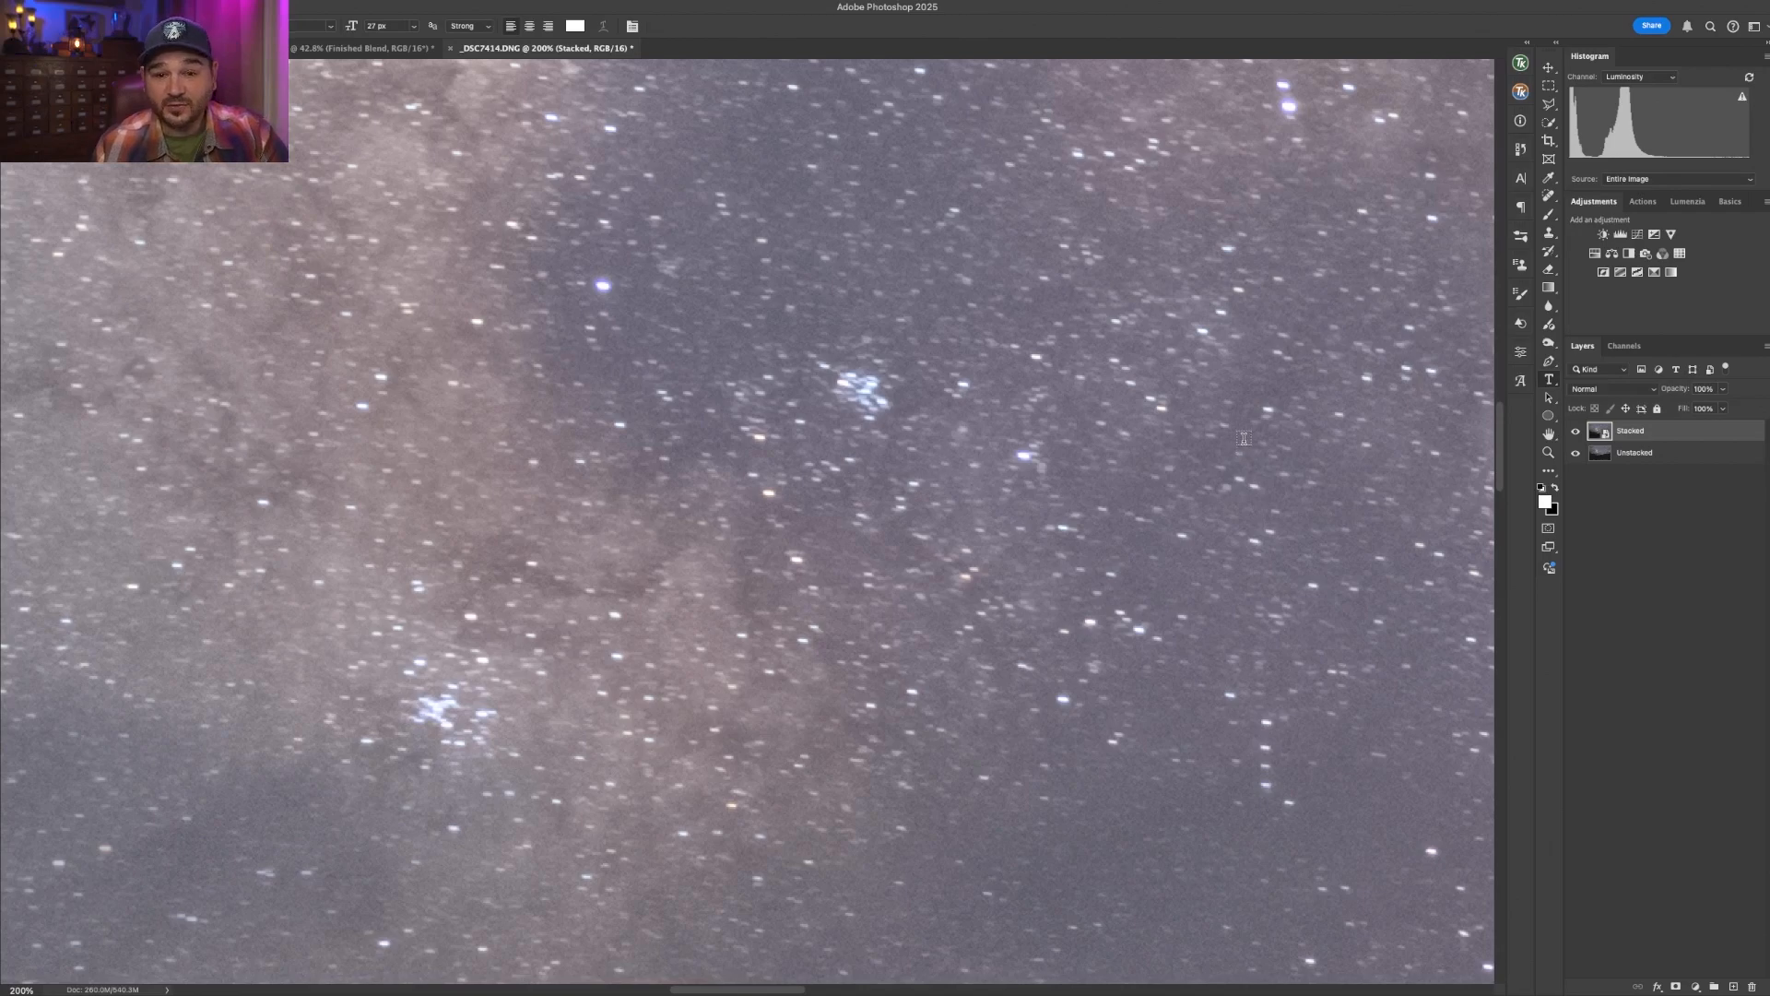
- Toggle the Stacked layer's visibility repeatedly at close and fit-to-screen zoom to compare it with the unstacked layer
click(1574, 432)
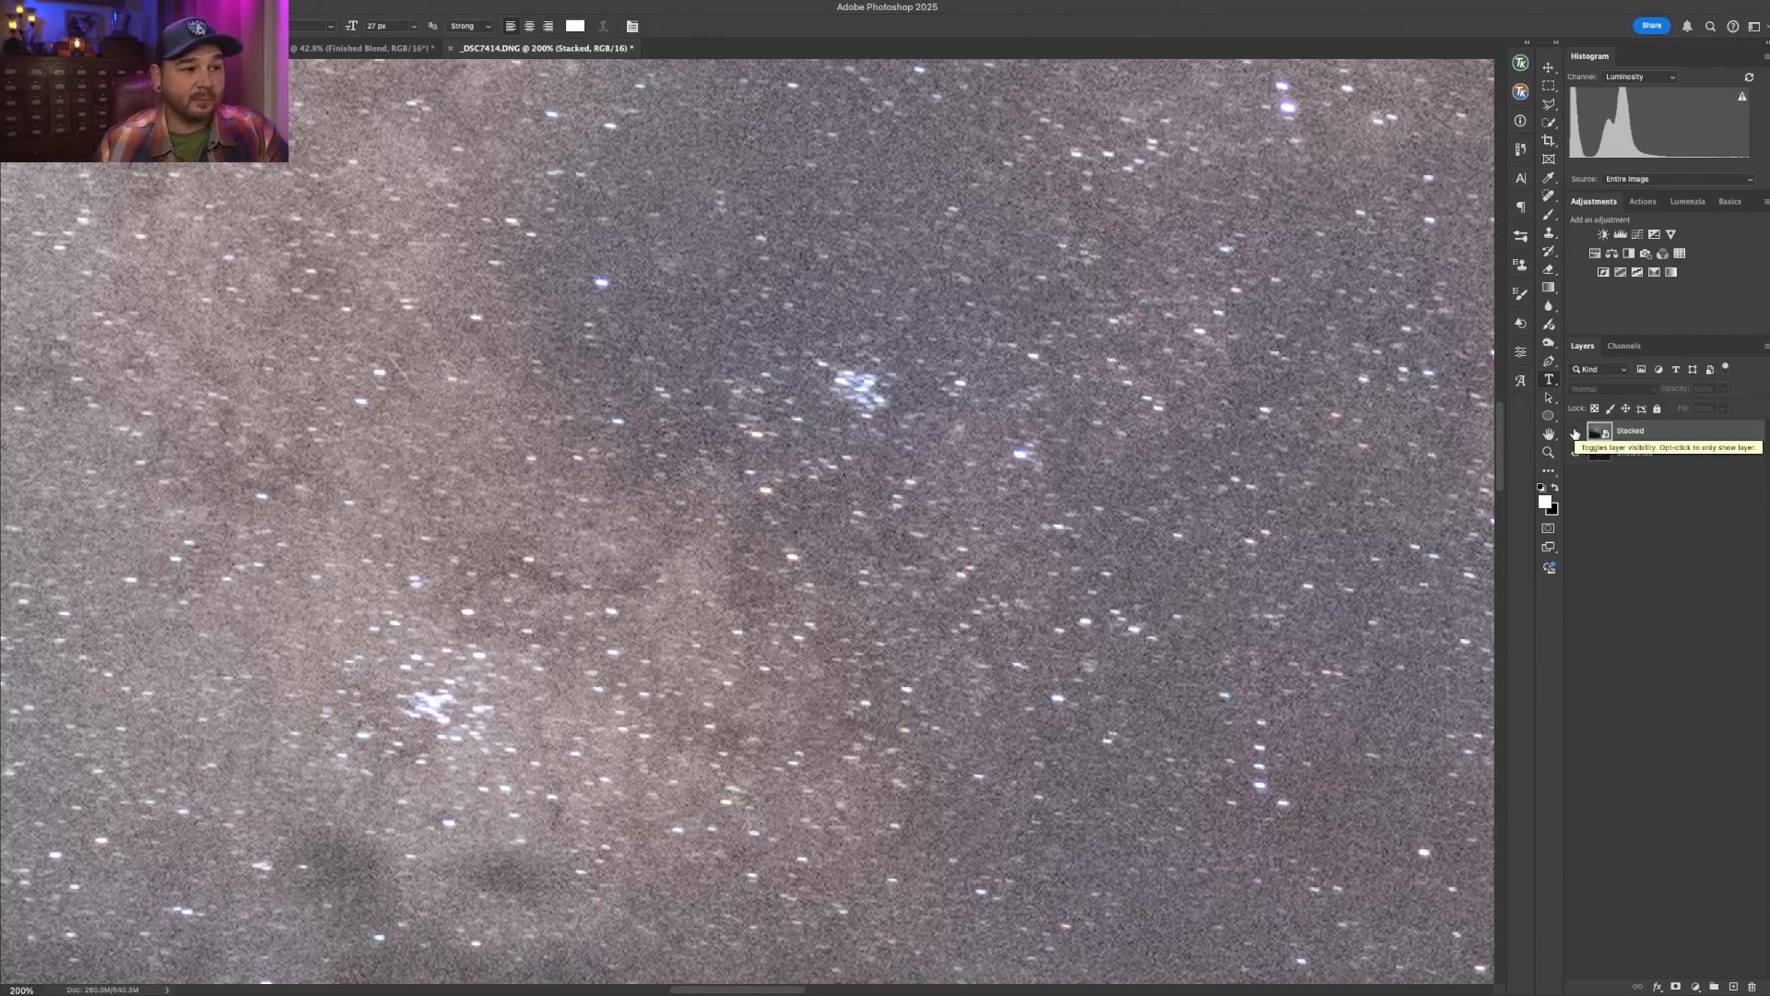
click(1574, 431)
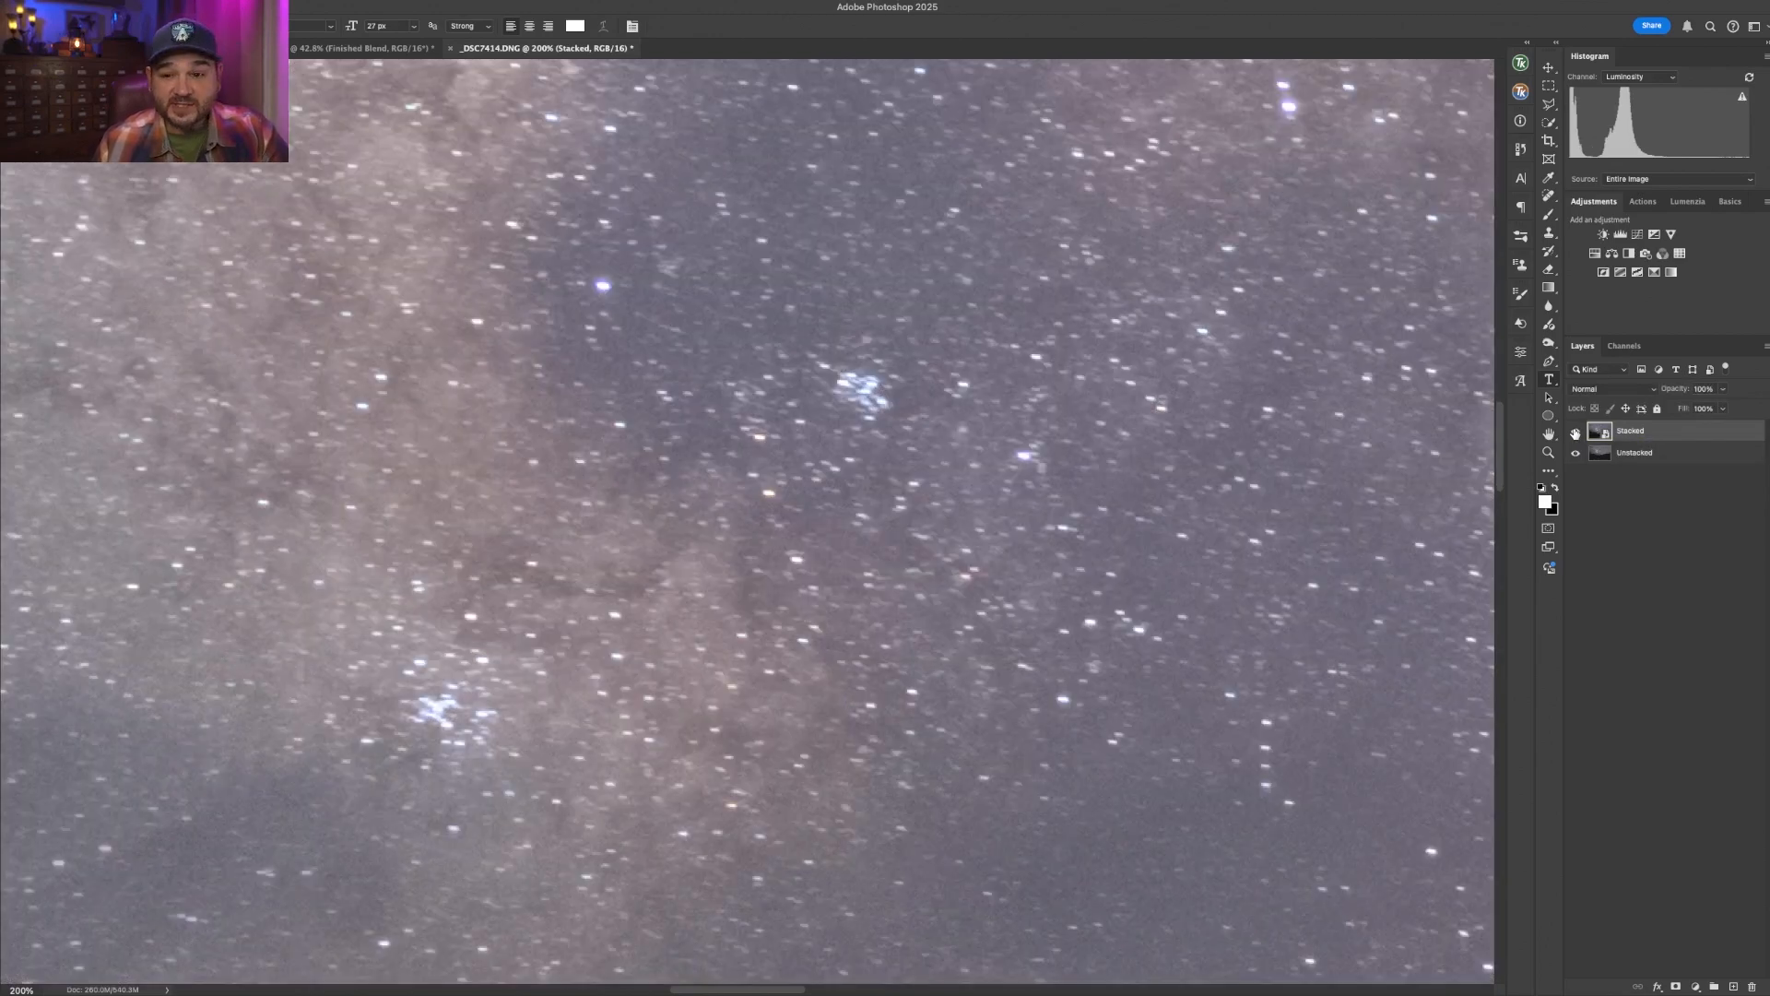
click(1575, 431)
click(1575, 432)
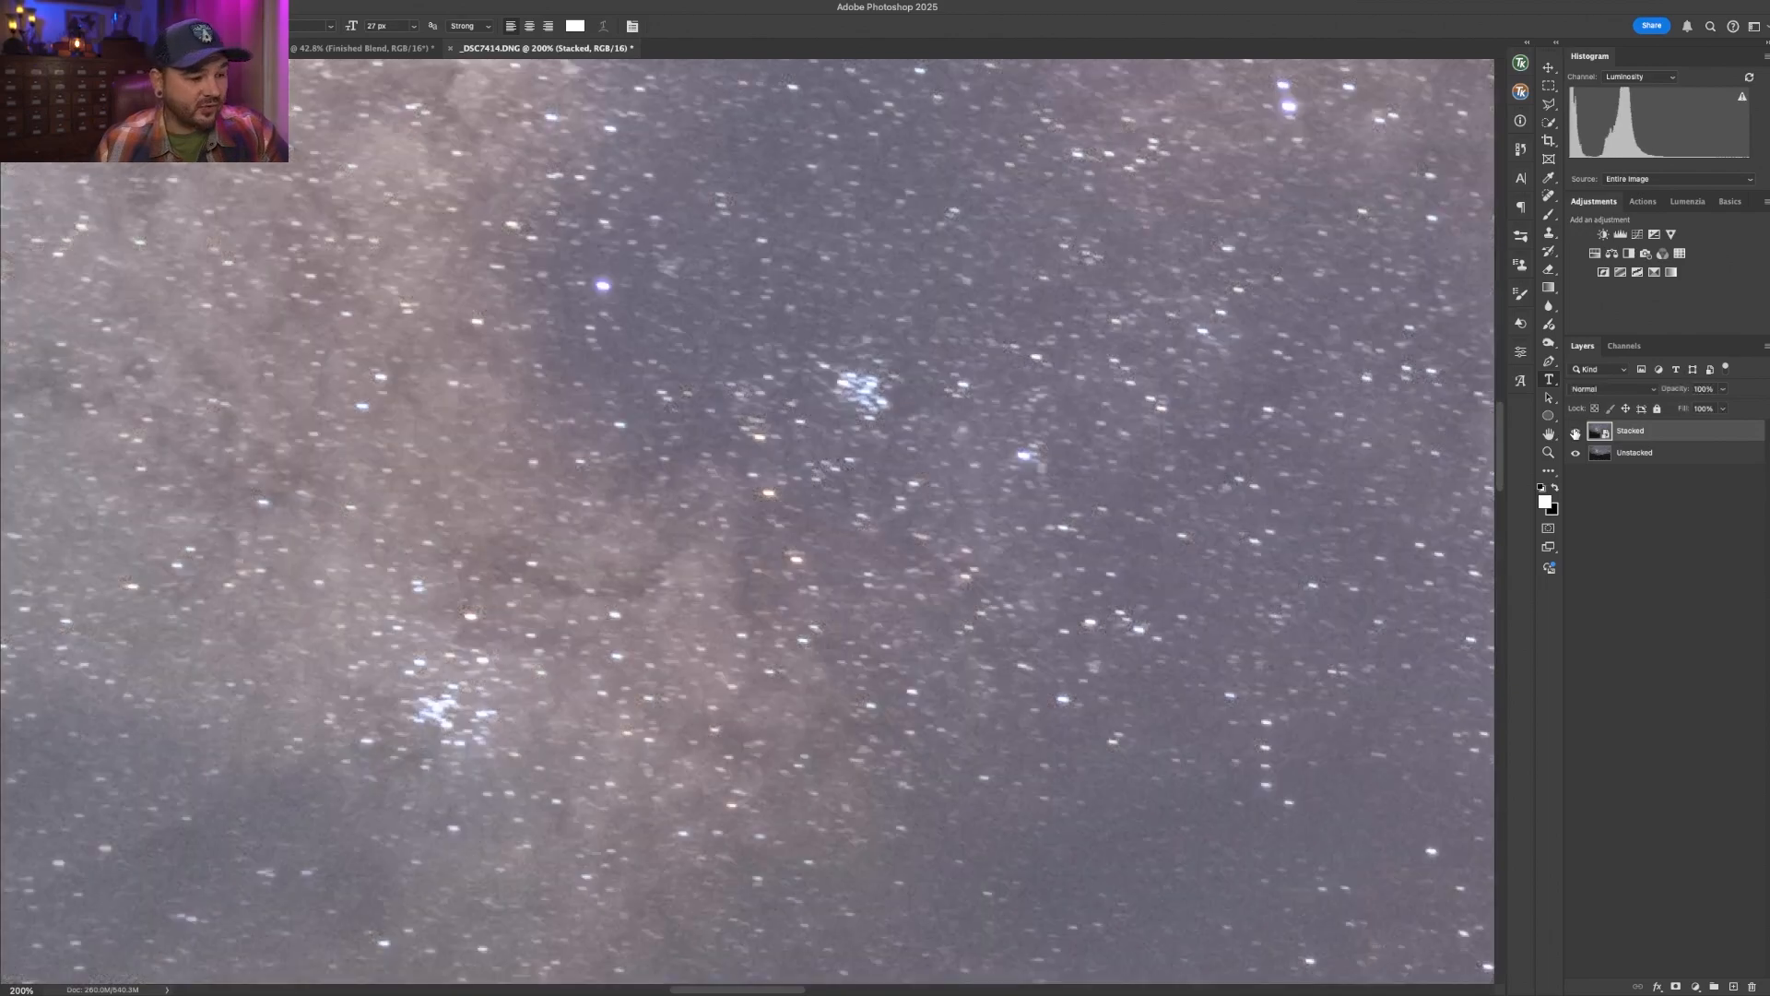
click(1574, 432)
click(1574, 432)
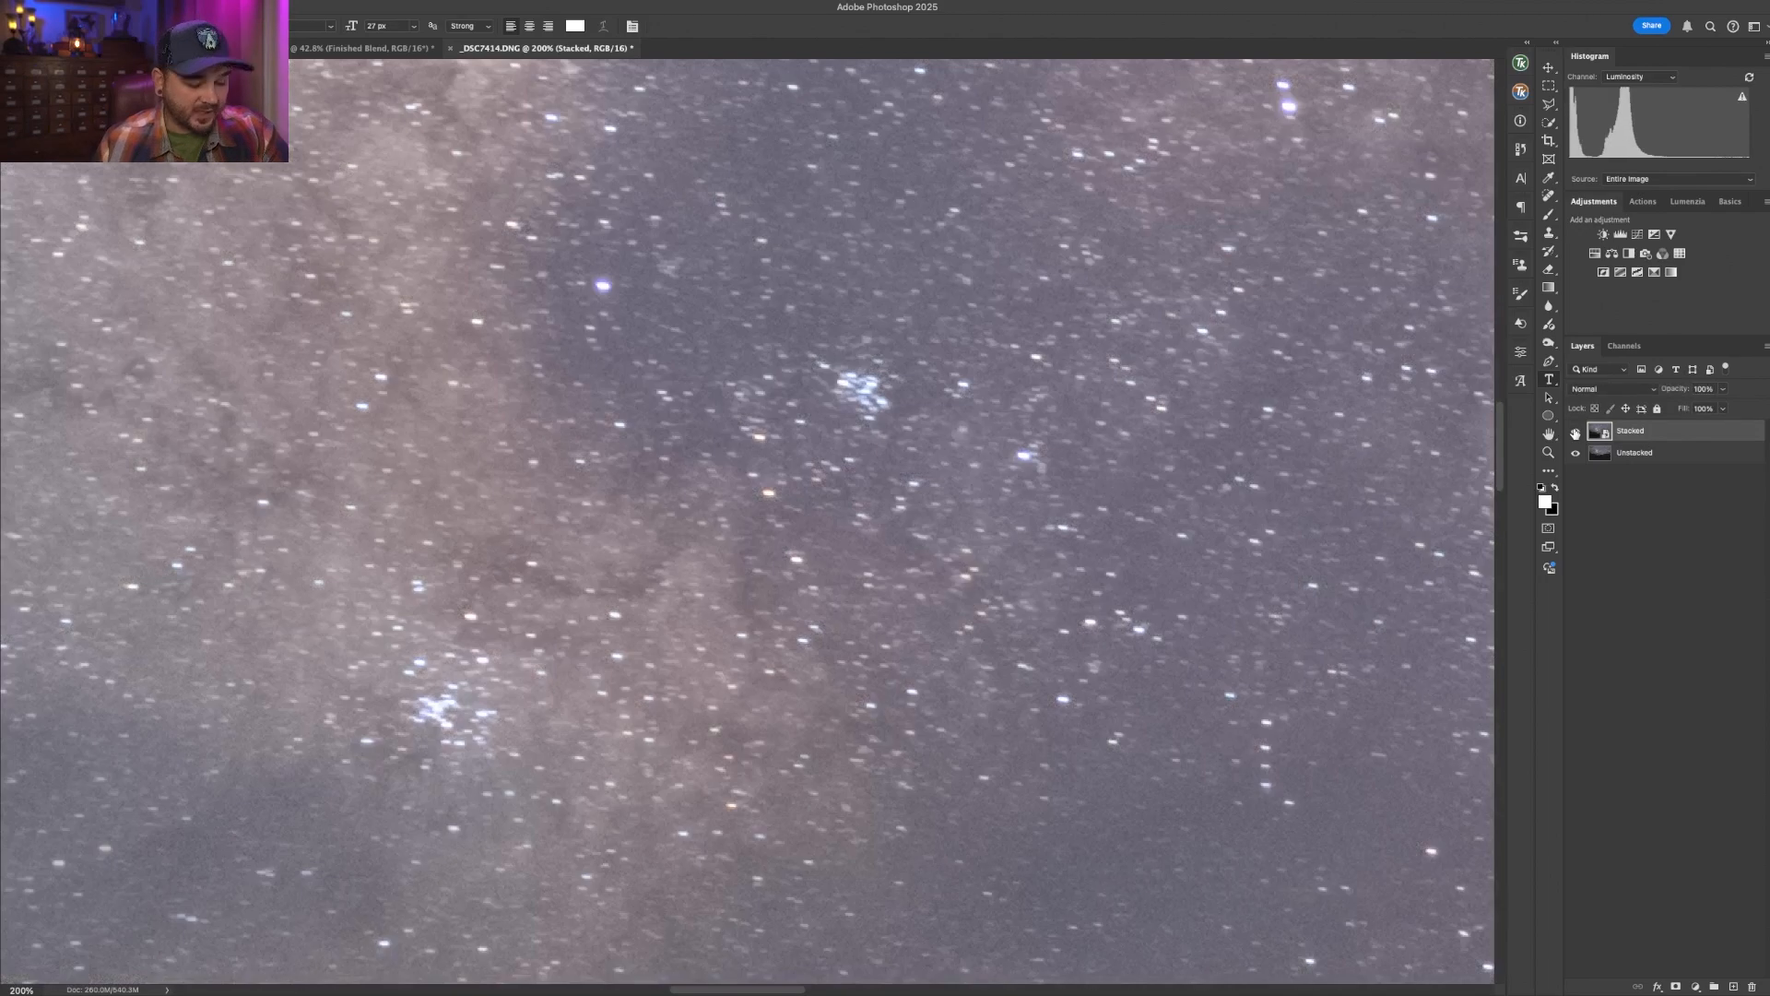
key(ctrl+0)
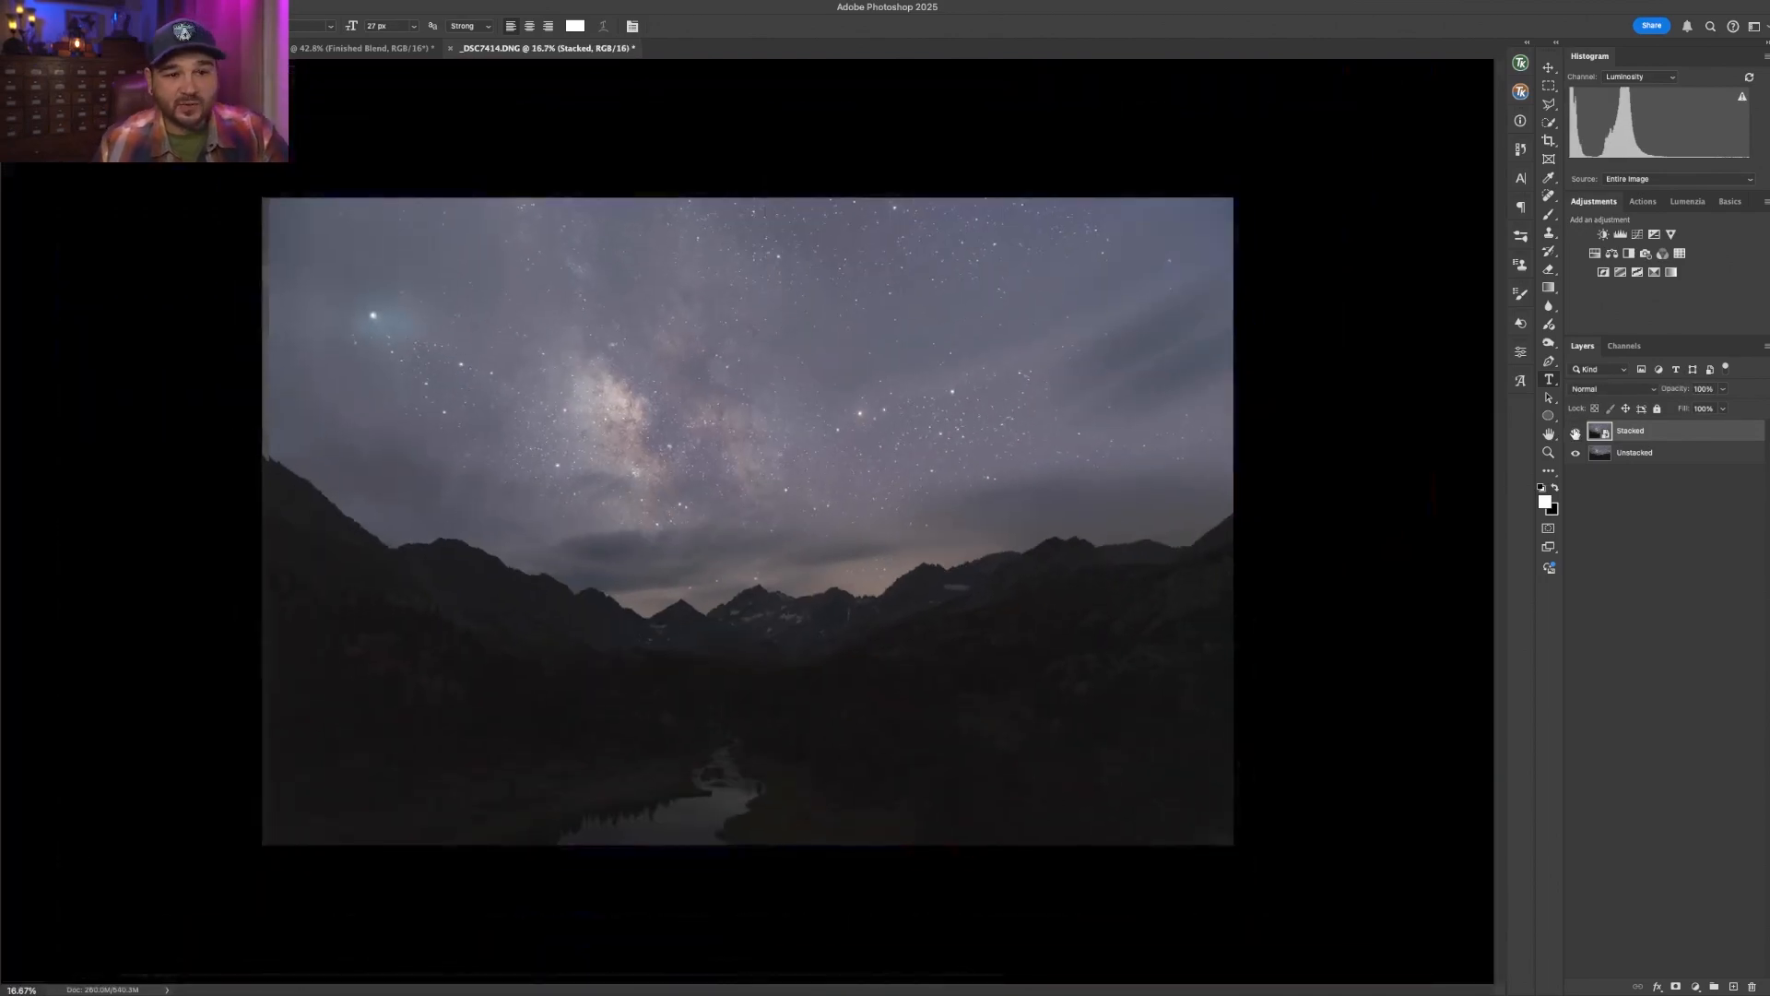
click(1575, 432)
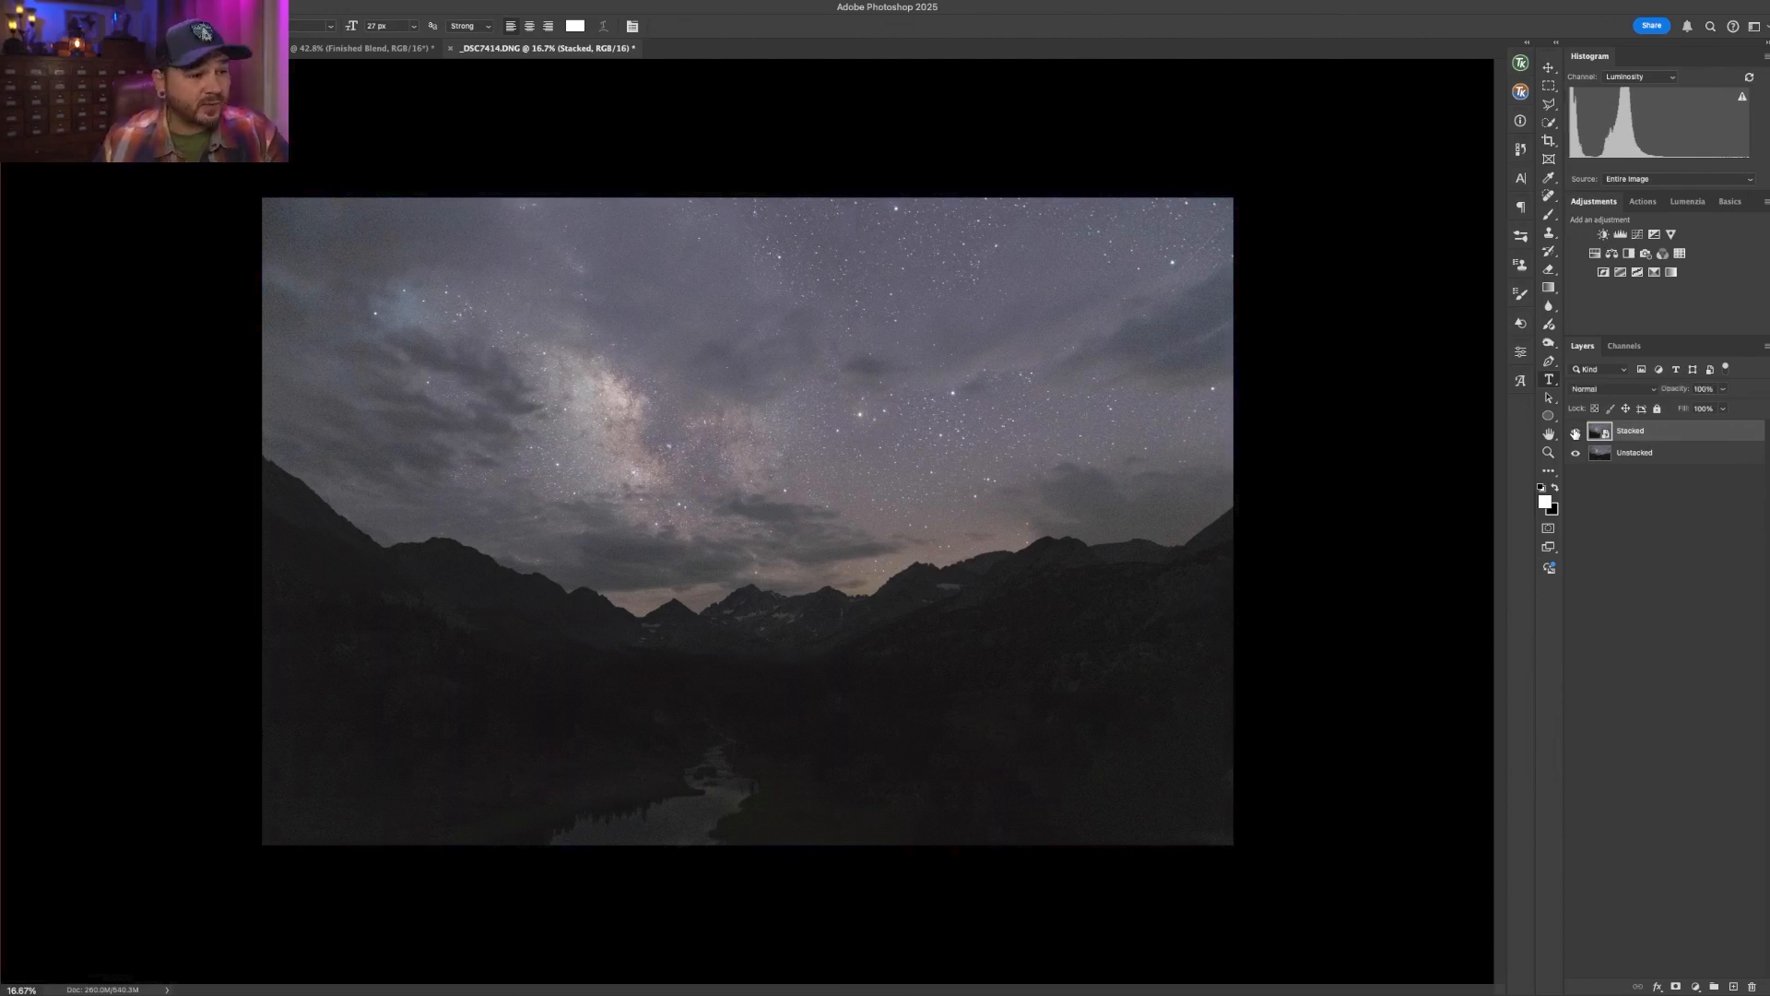
click(1574, 432)
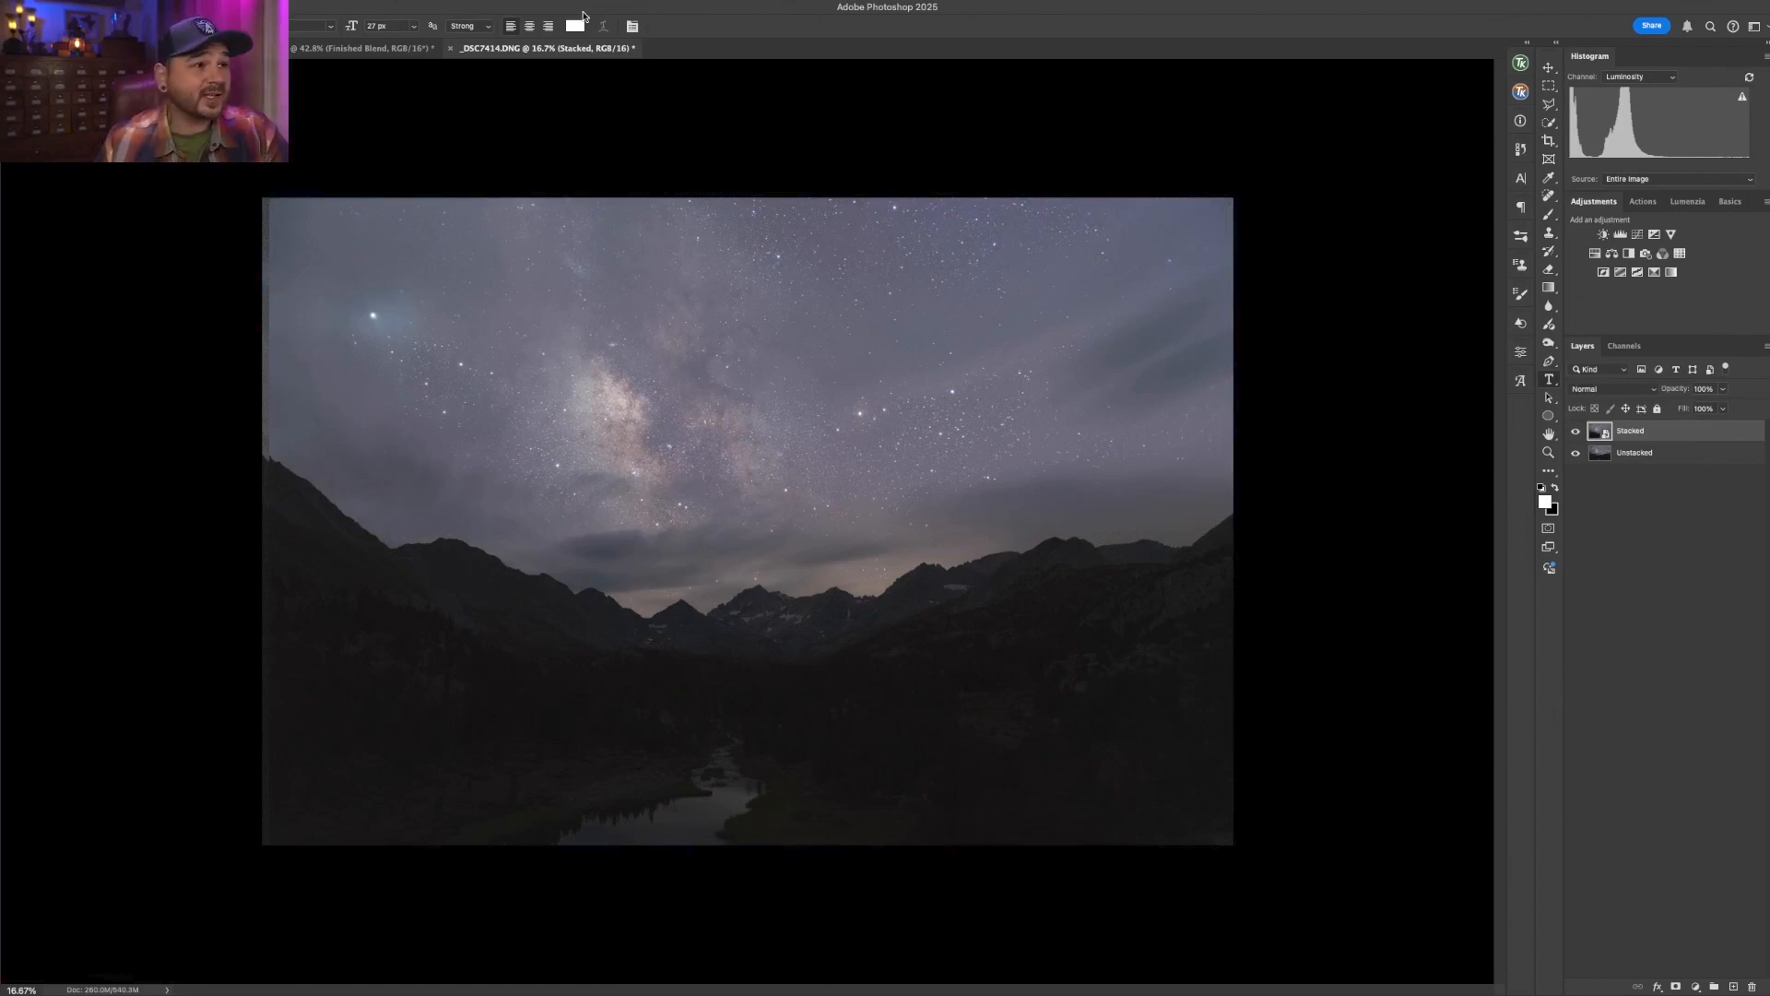
- Return to the Finished Blend document and turn the Finished Blend layer back on
click(392, 48)
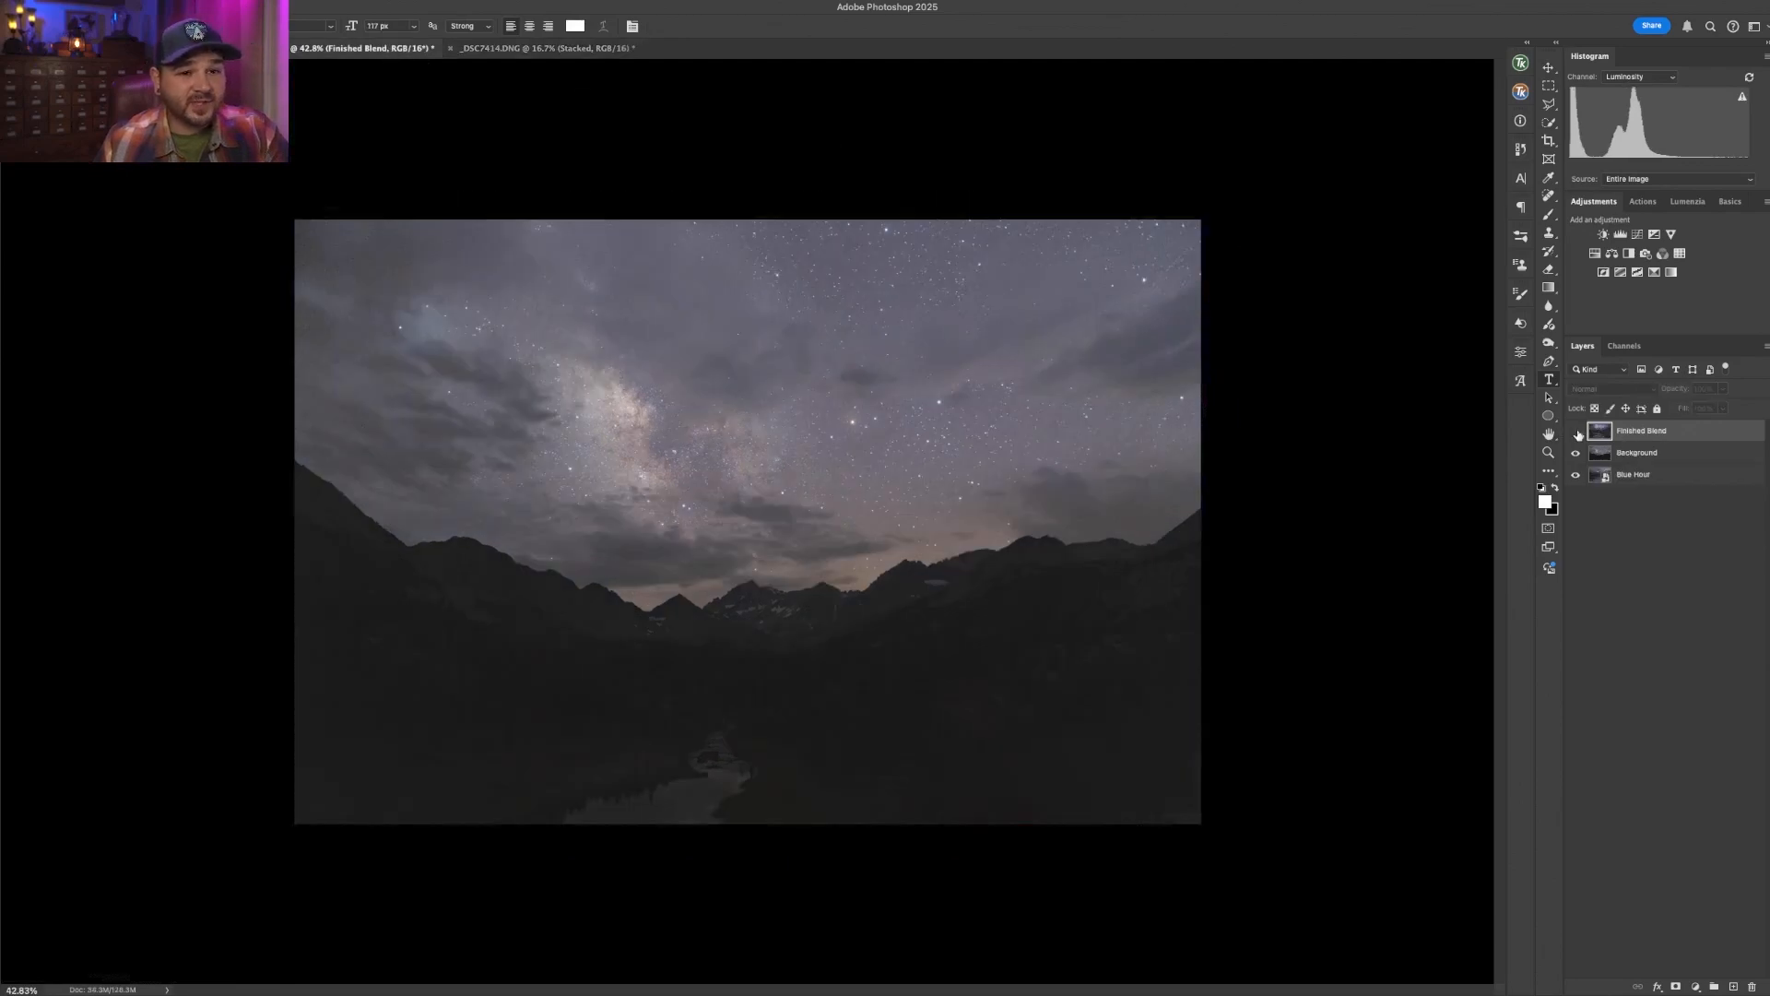
click(1575, 430)
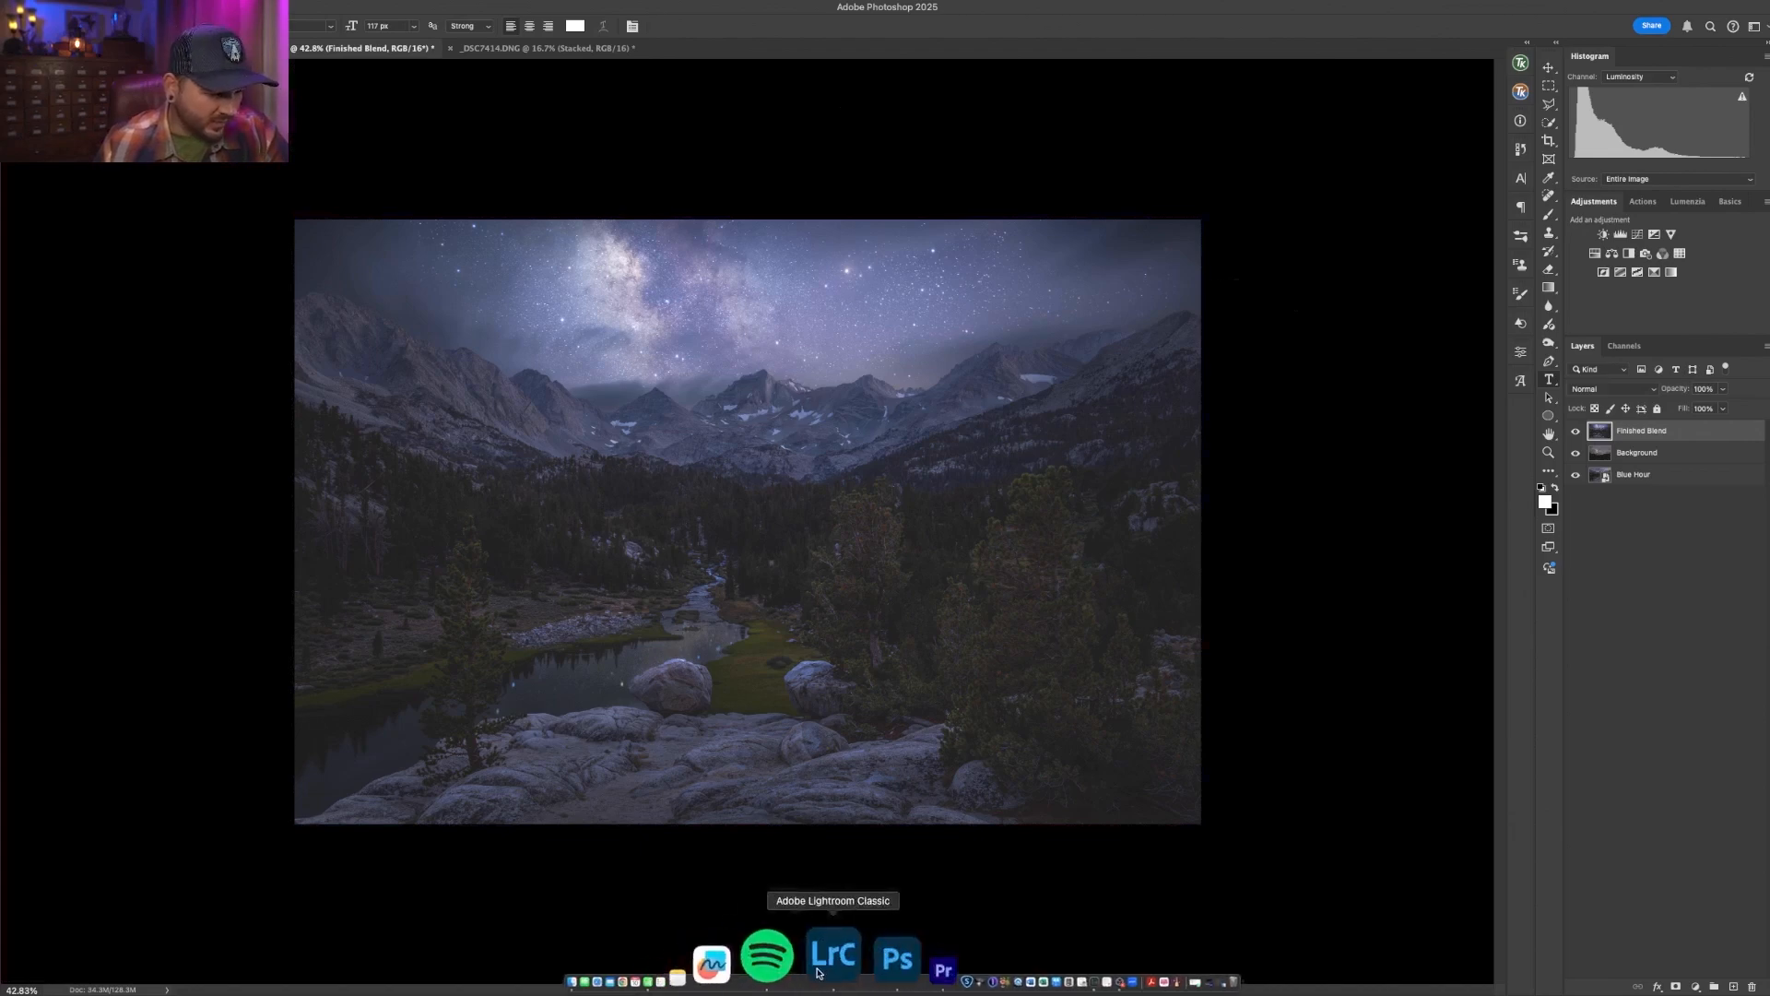
- Switch to Lightroom Classic and select the first photo in the filmstrip
click(818, 972)
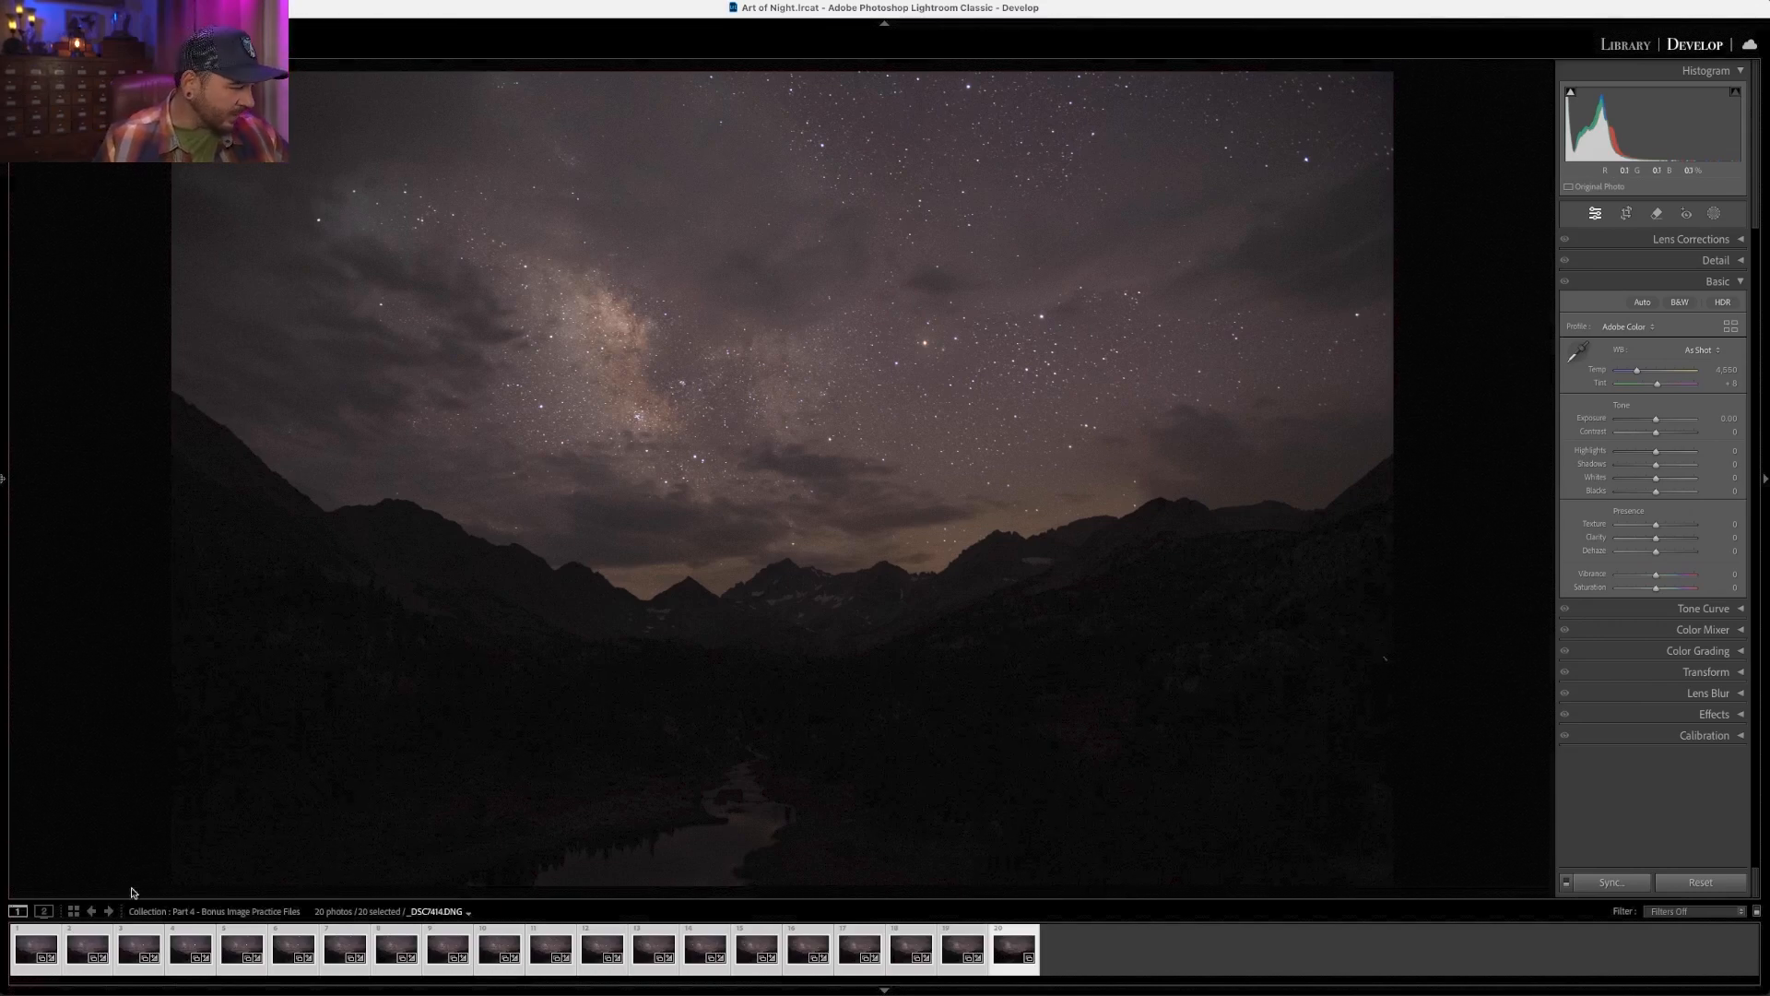
click(28, 949)
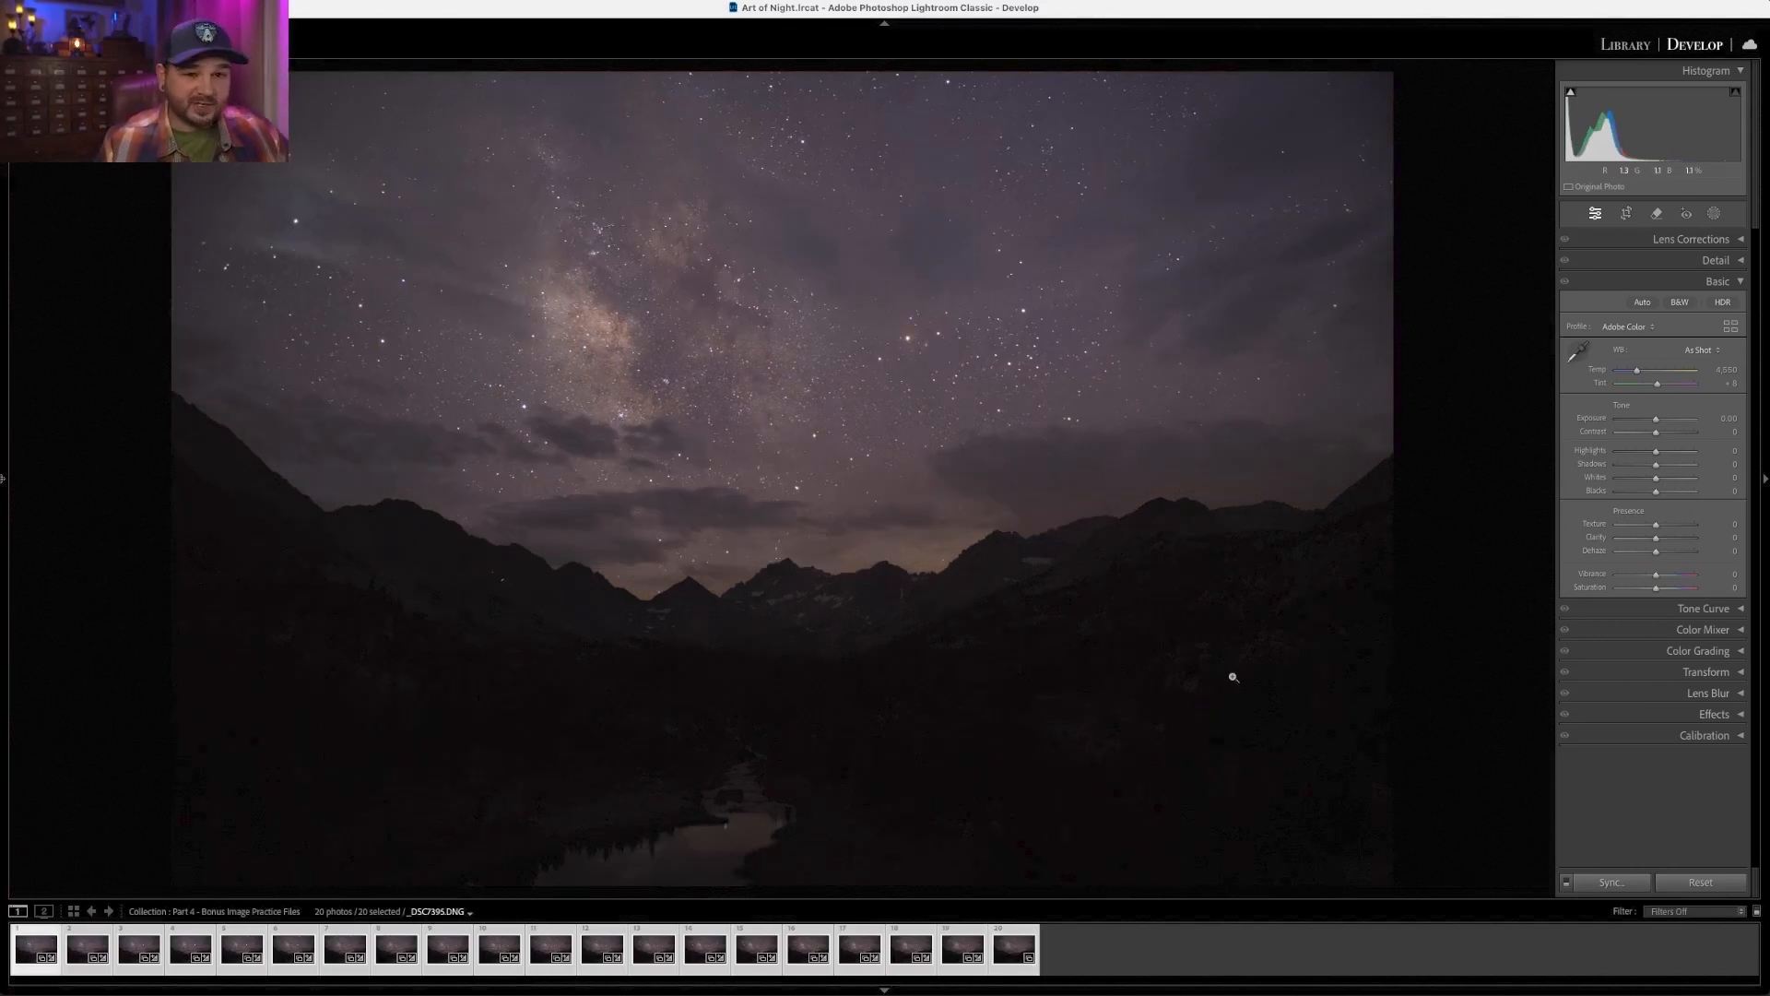
- In Lens Corrections, enable Remove Chromatic Aberration and Enable Profile Corrections
click(1677, 238)
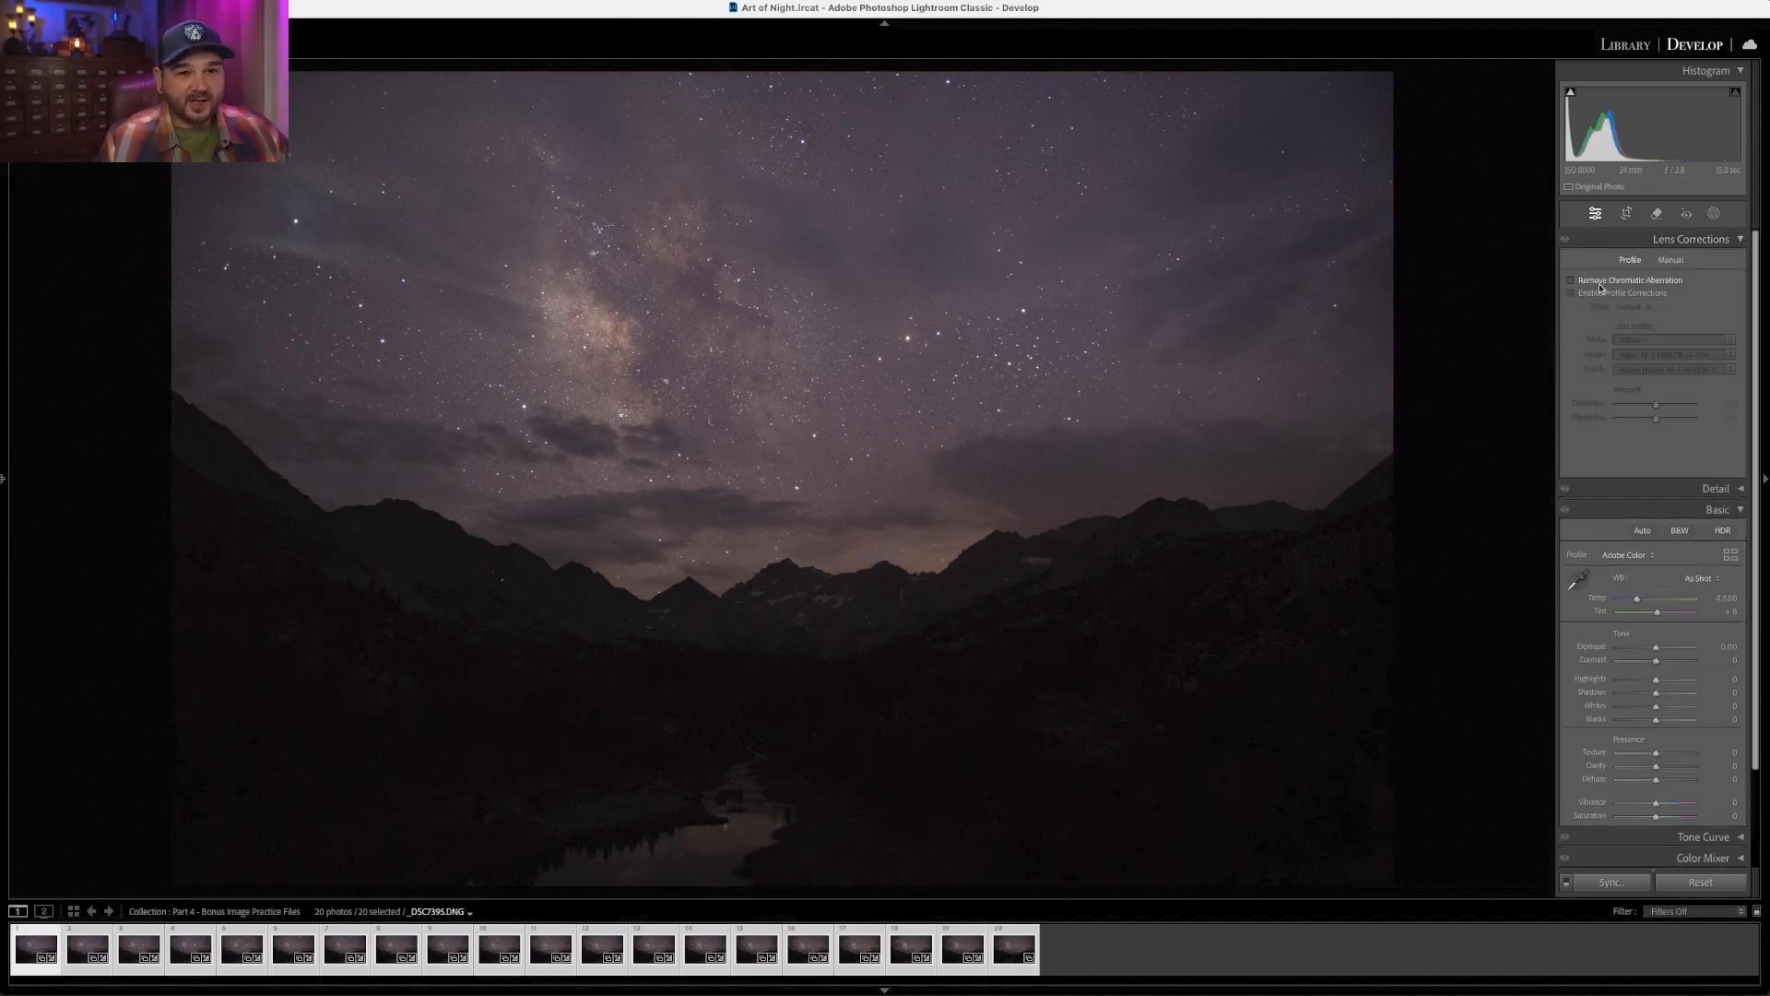
click(1572, 282)
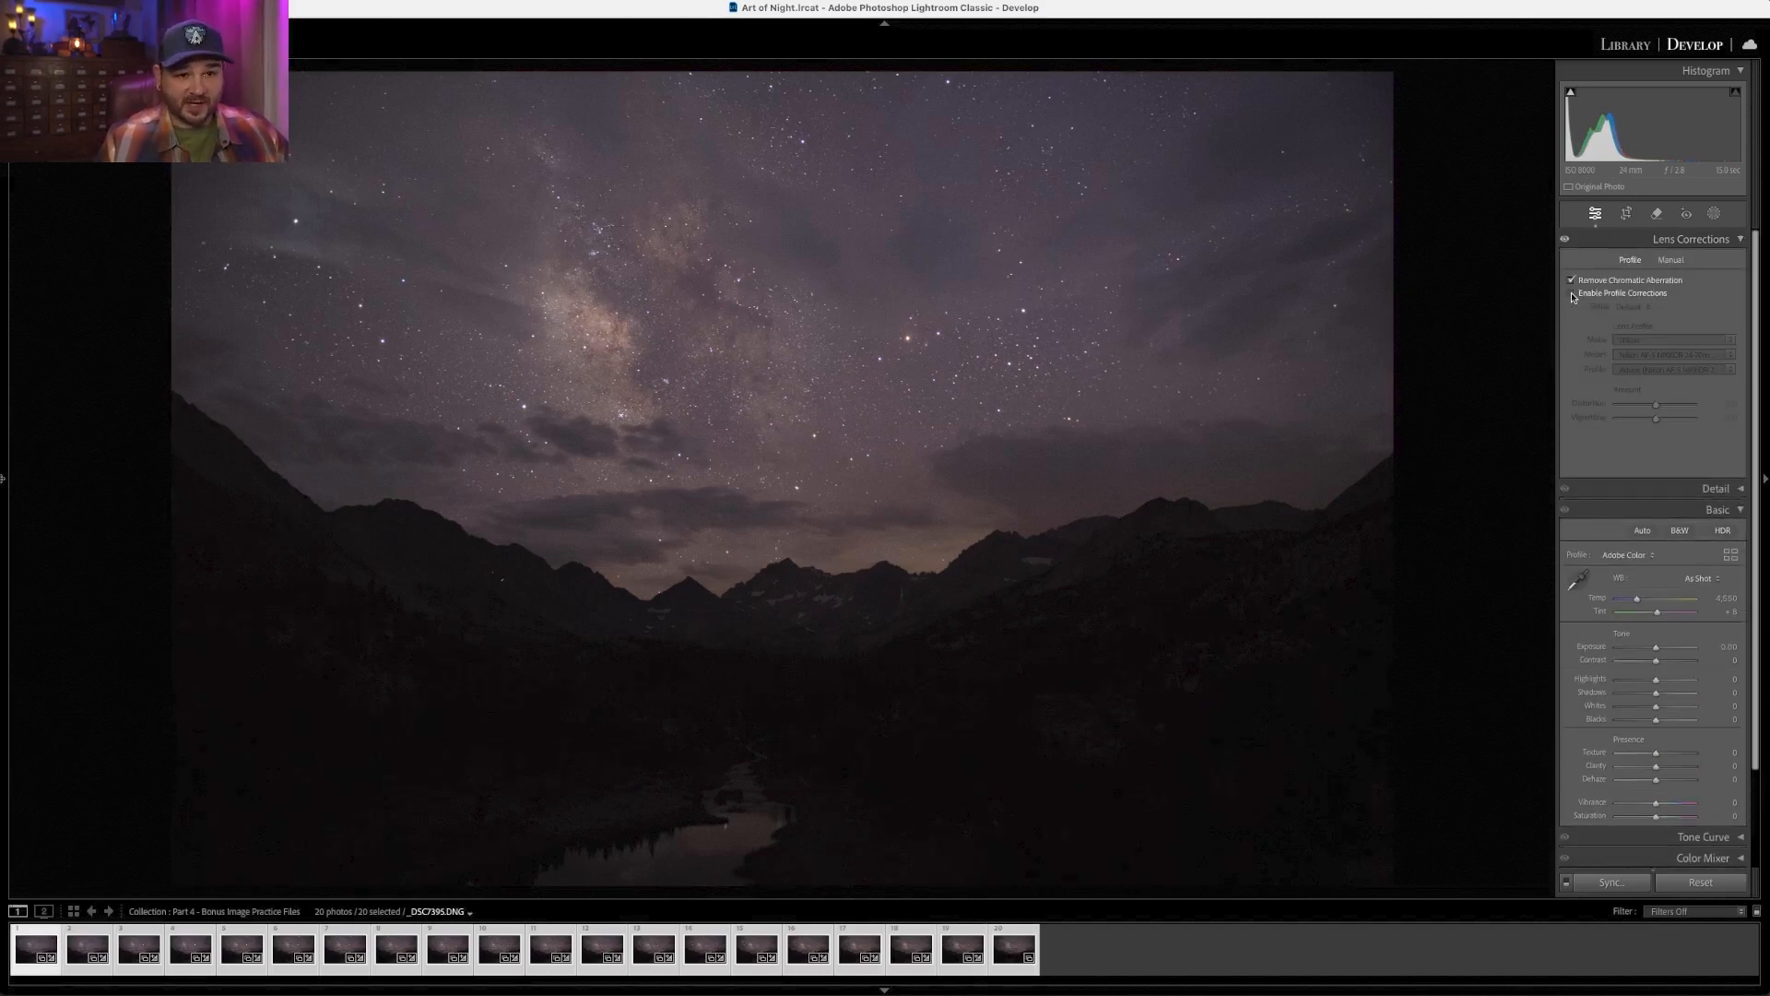
click(1572, 294)
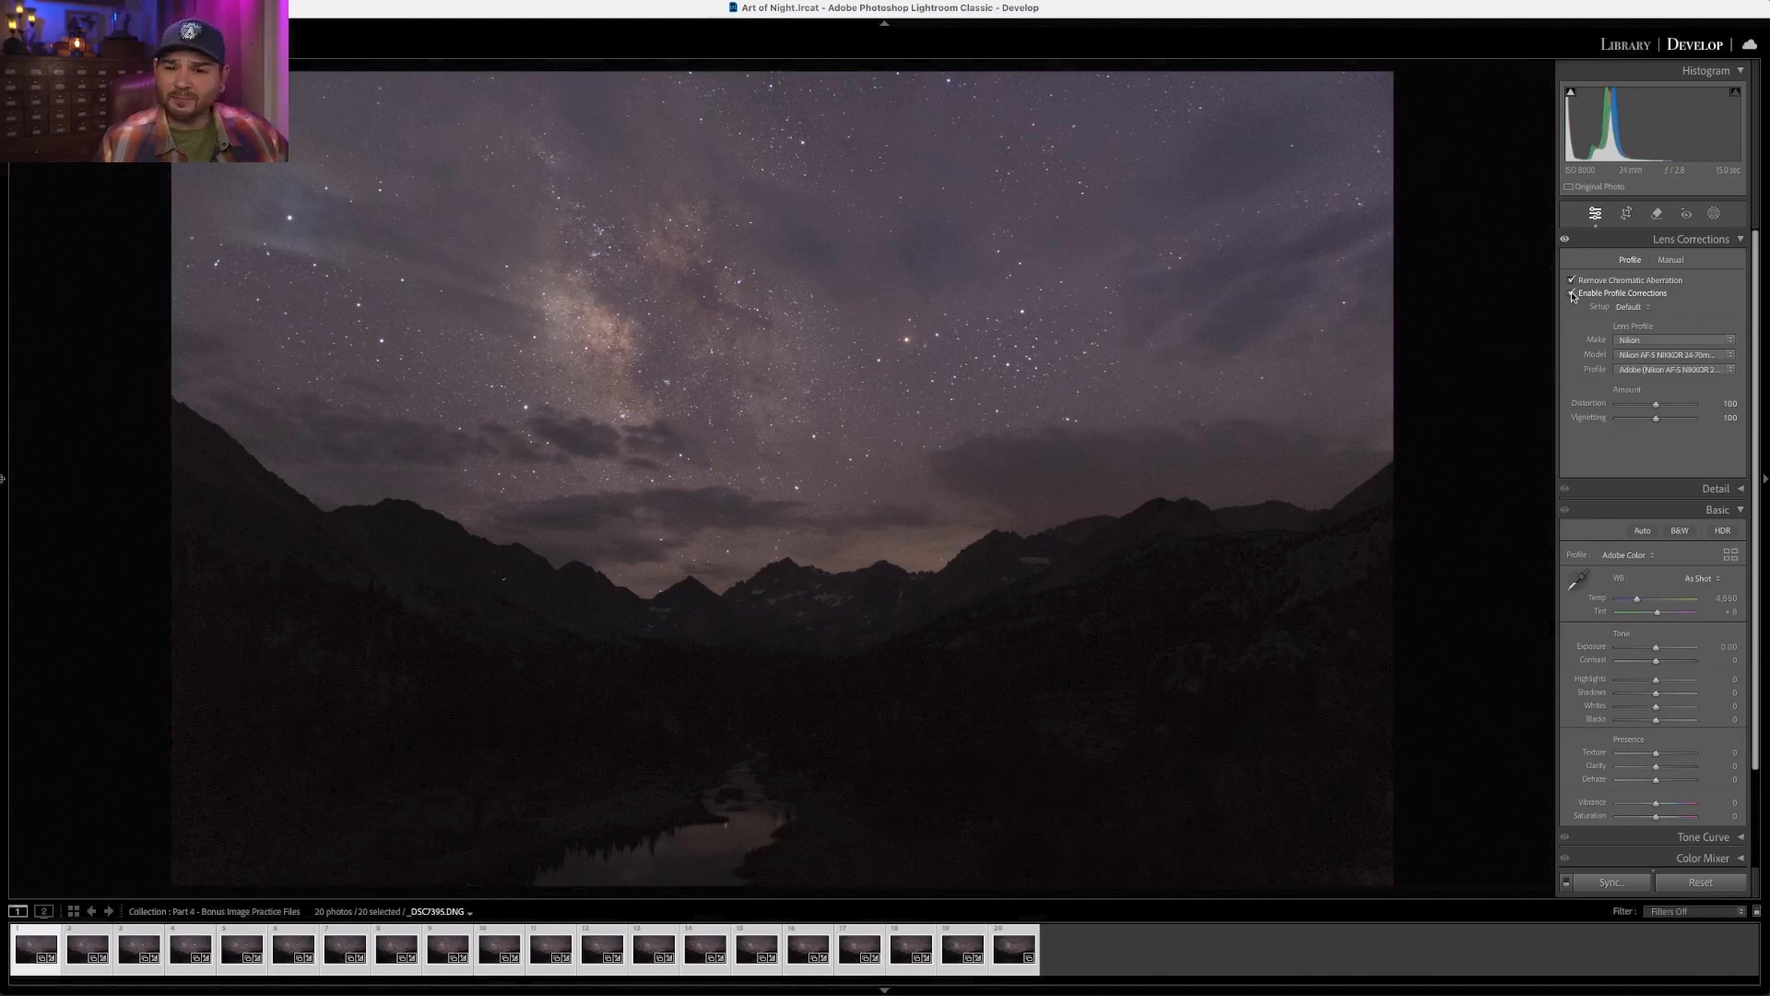
- Open the Detail panel and run AI Denoise with an amount of 50 on _DSC7414.DNG
click(1625, 236)
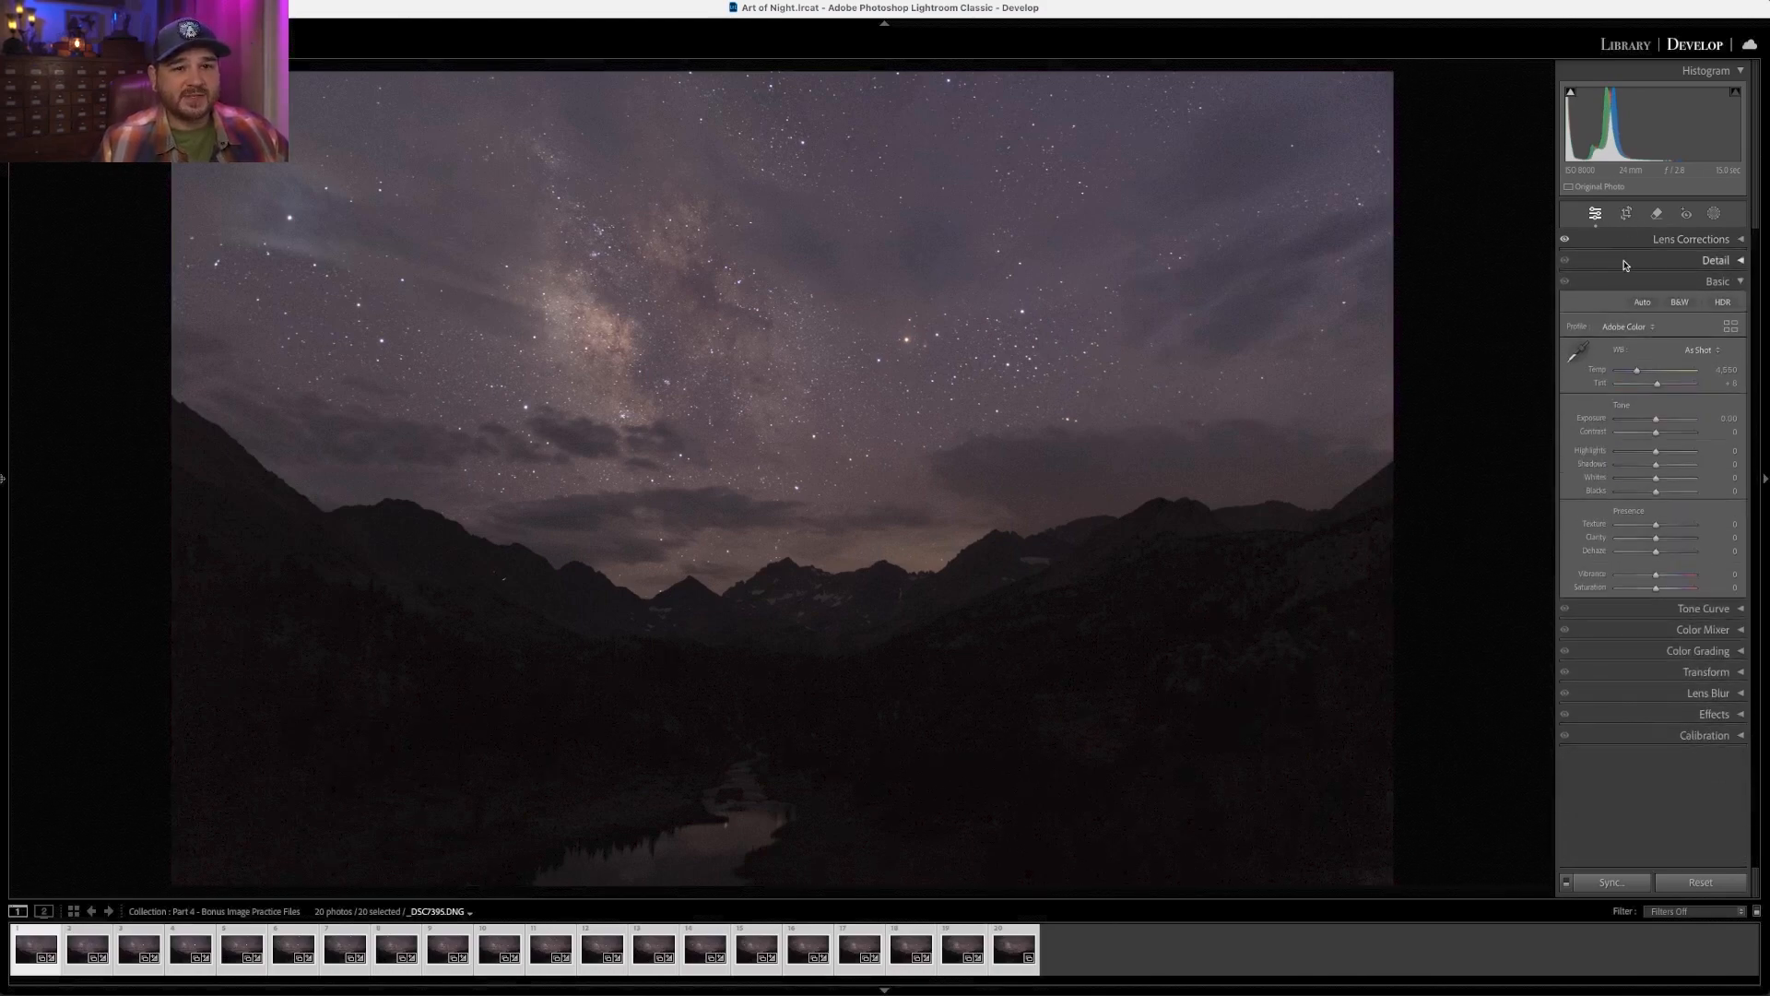
click(1623, 266)
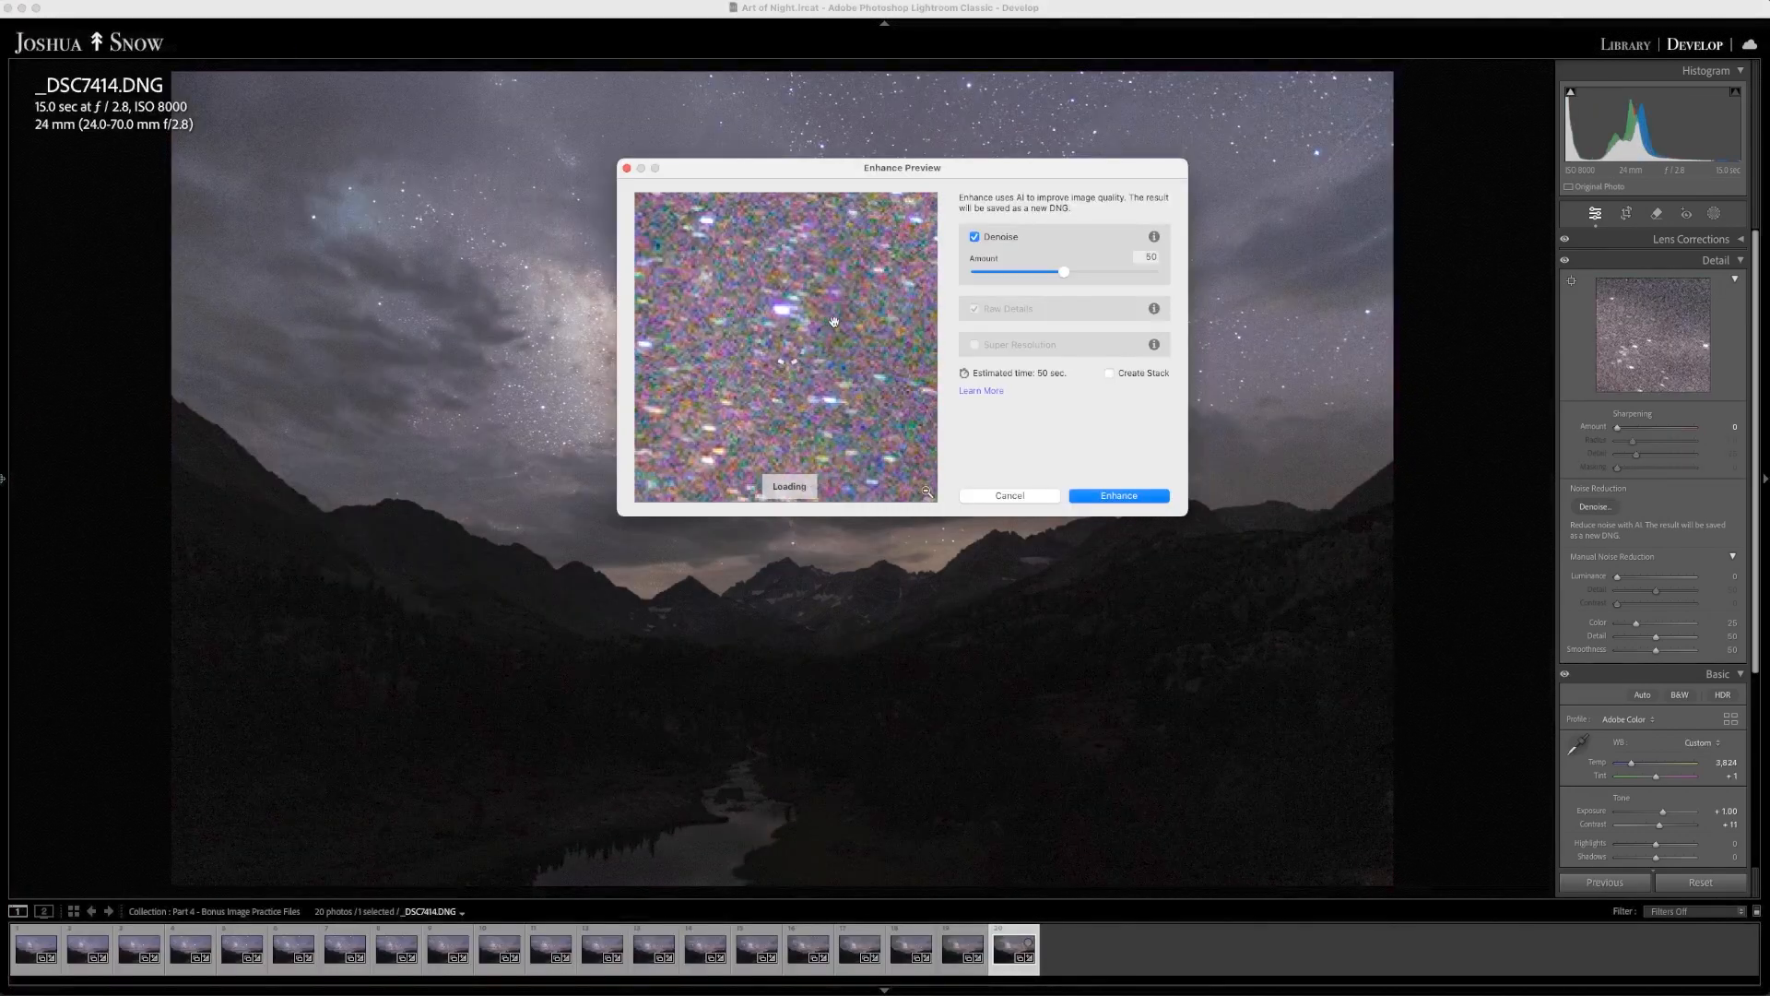
click(1130, 496)
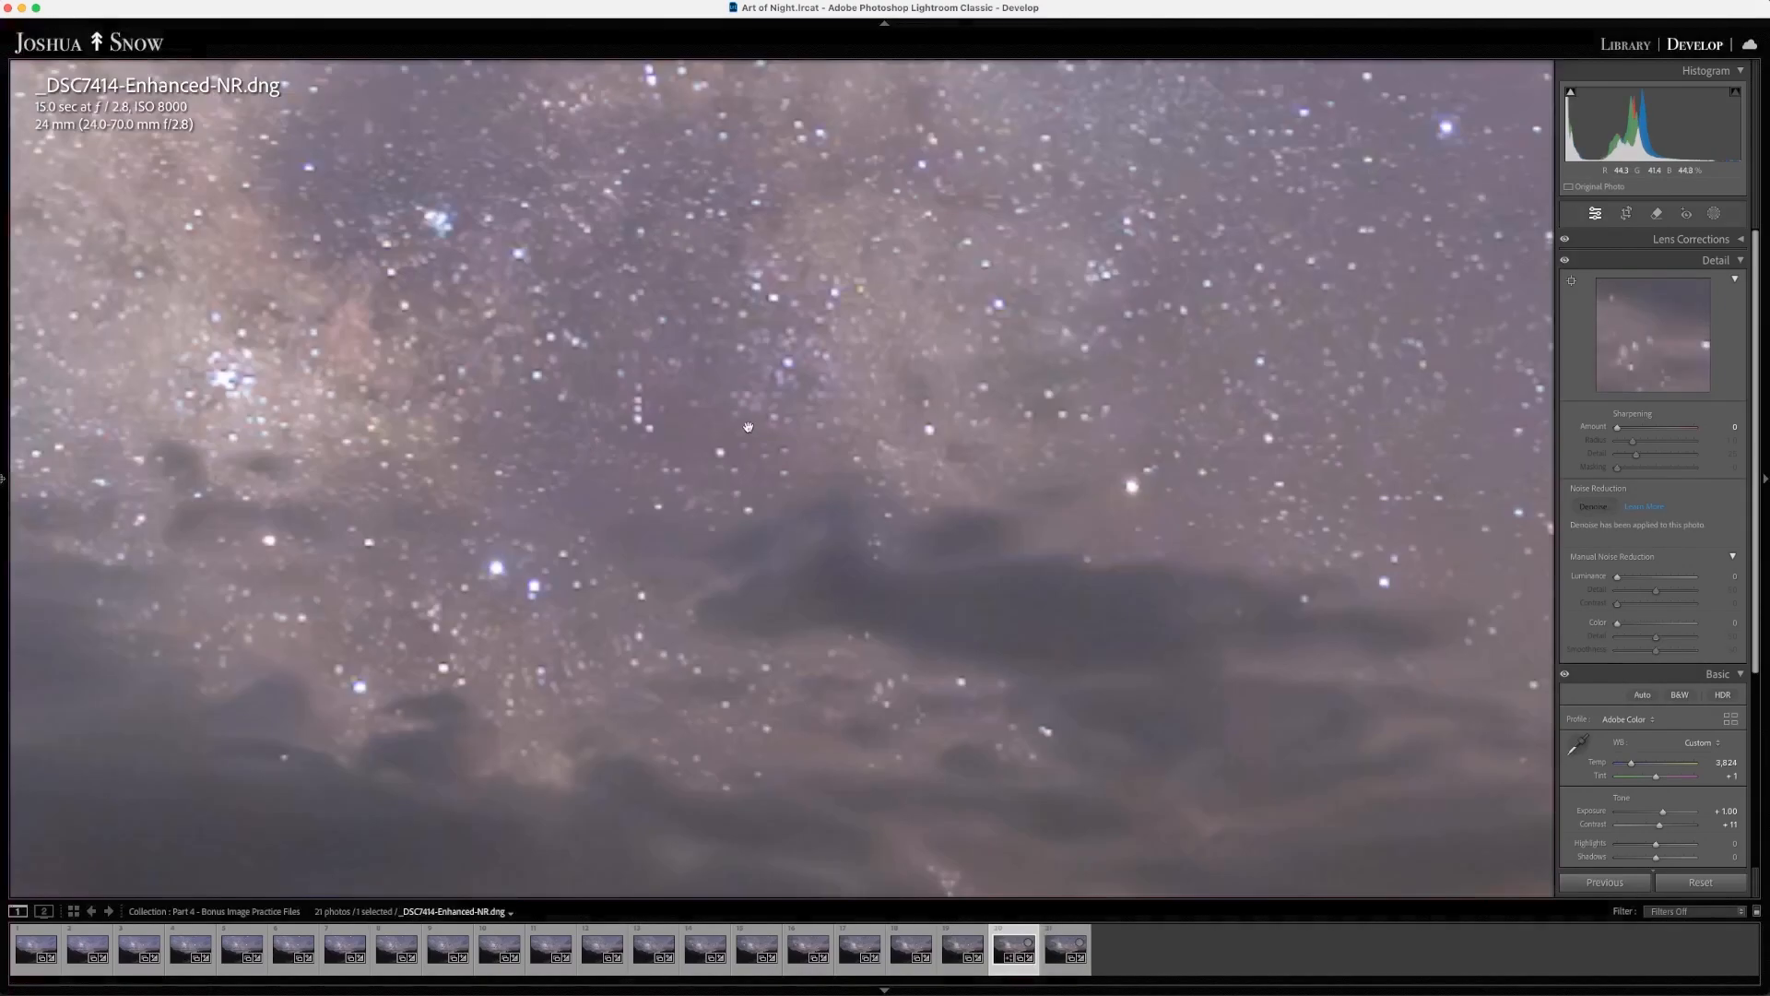
- Zoom into the denoised image and pan across the sky to inspect the noise reduction
mouse_move(5, 360)
click(209, 71)
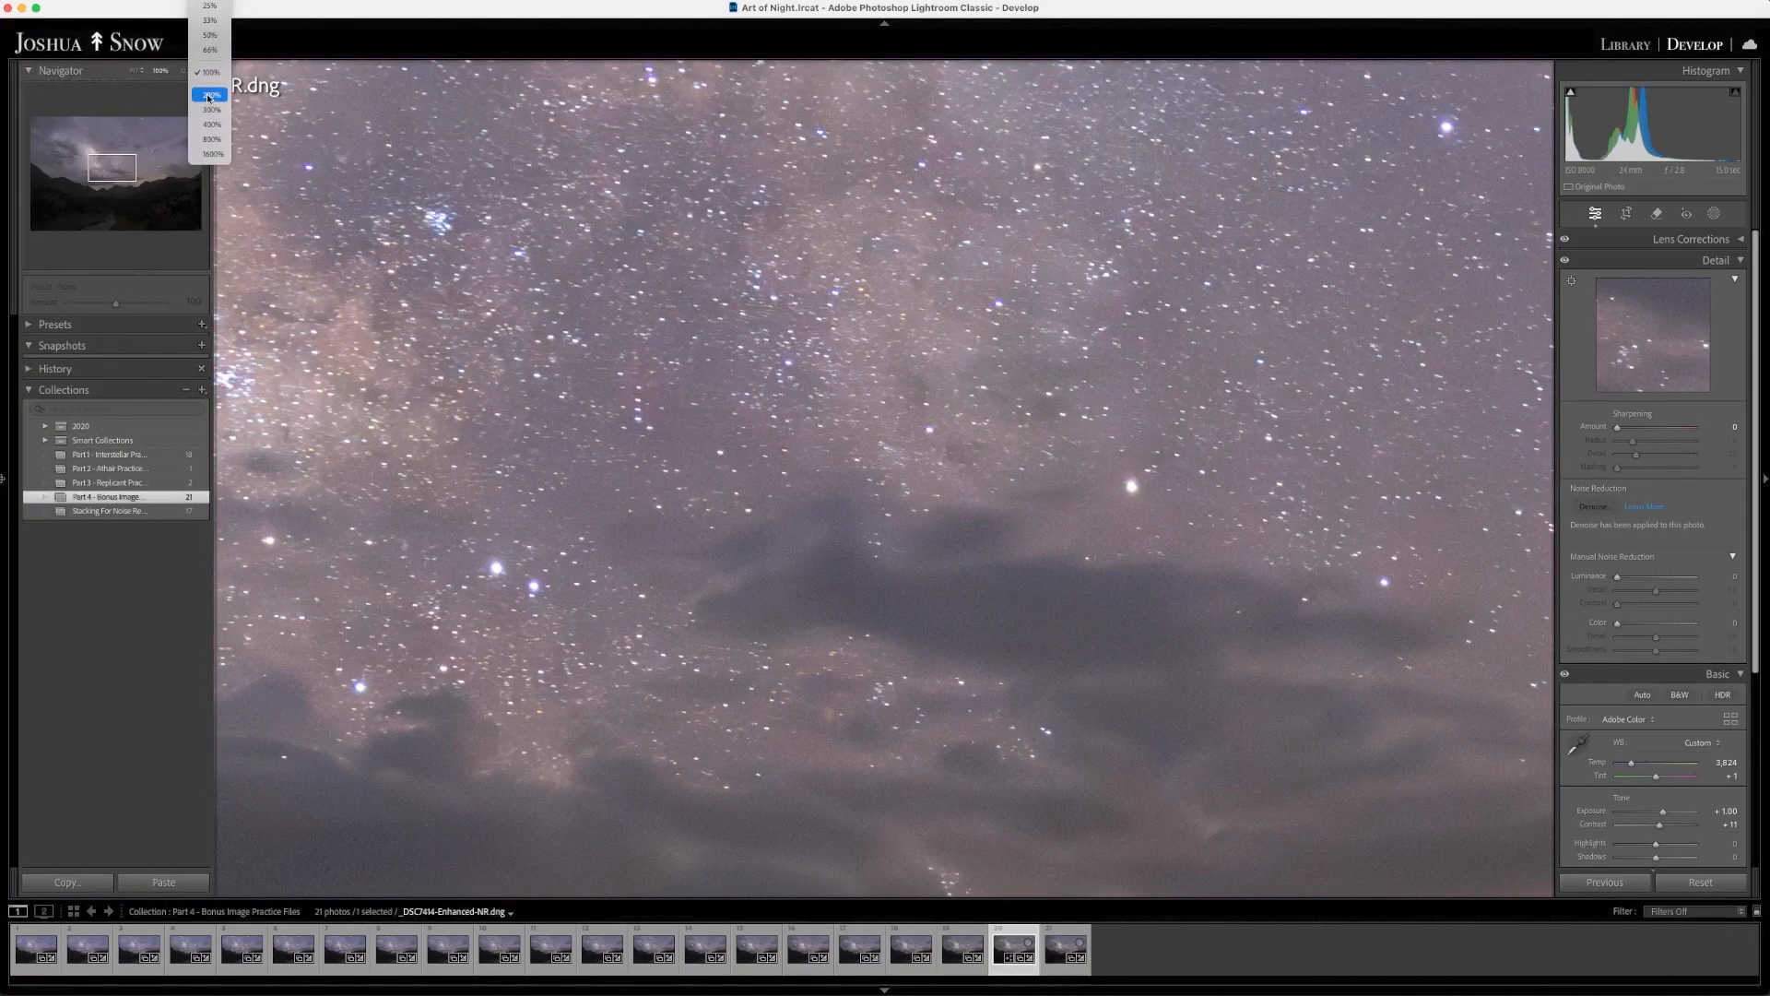
click(207, 137)
drag(736, 192, 729, 289)
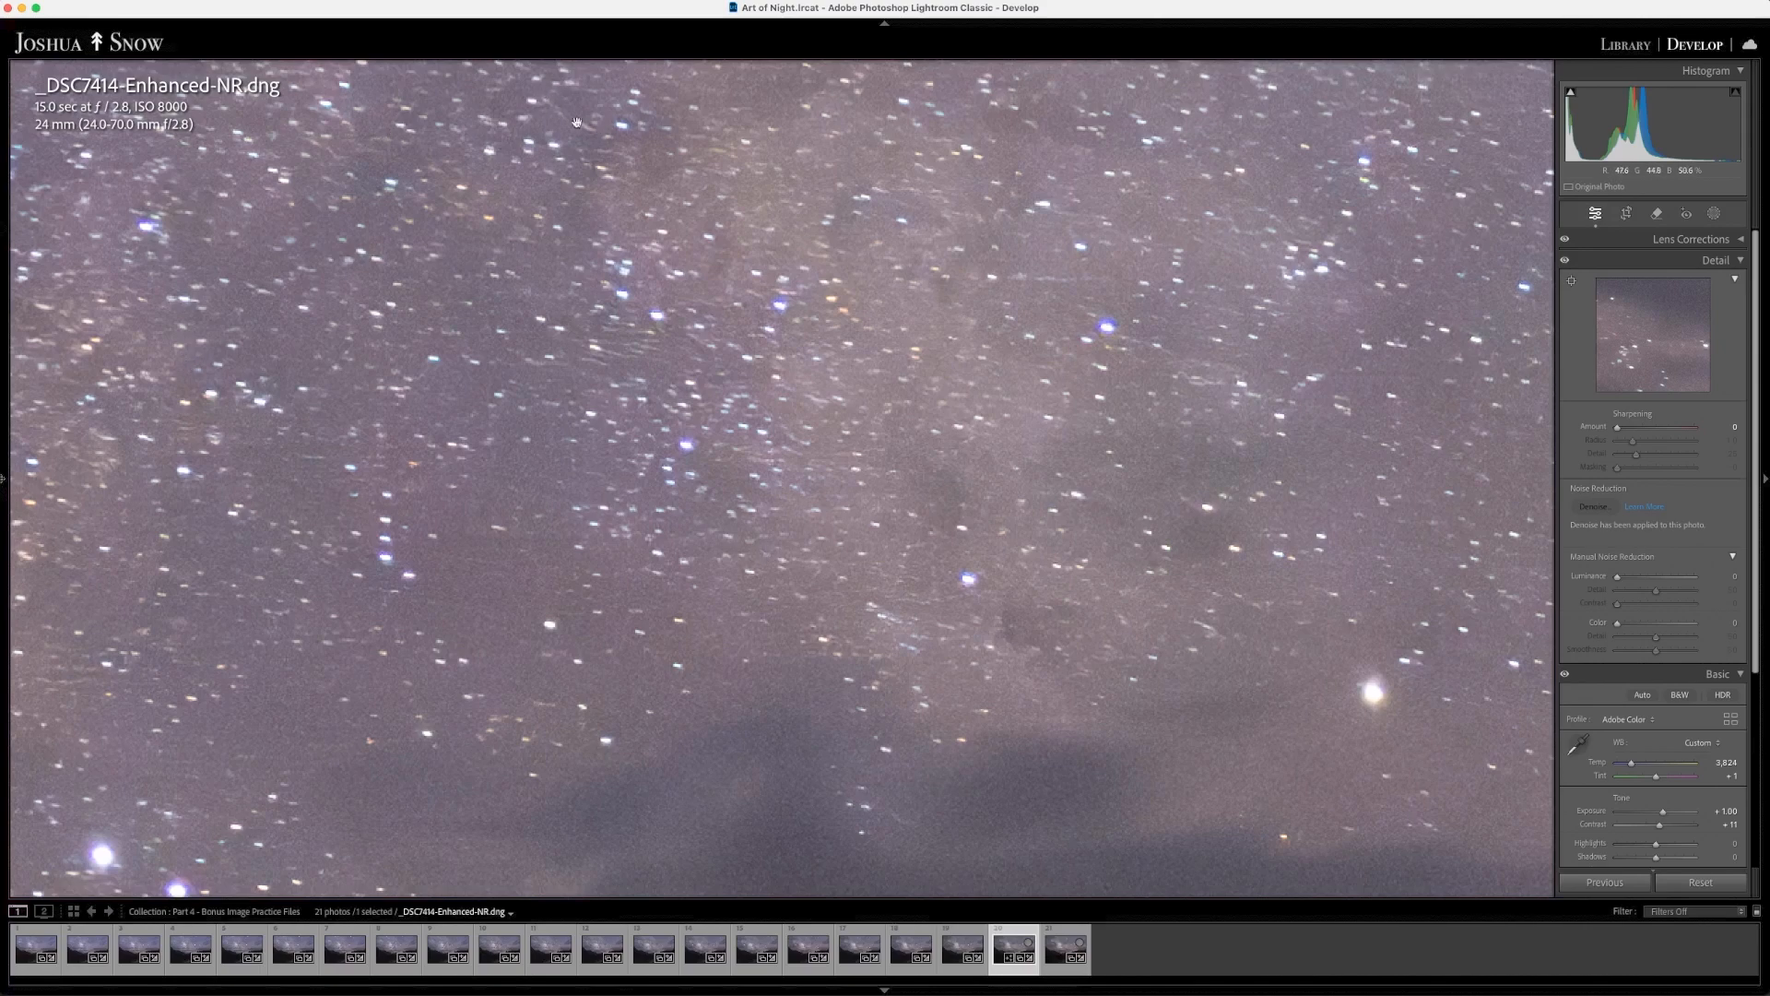
scroll(600, 139, up, 1)
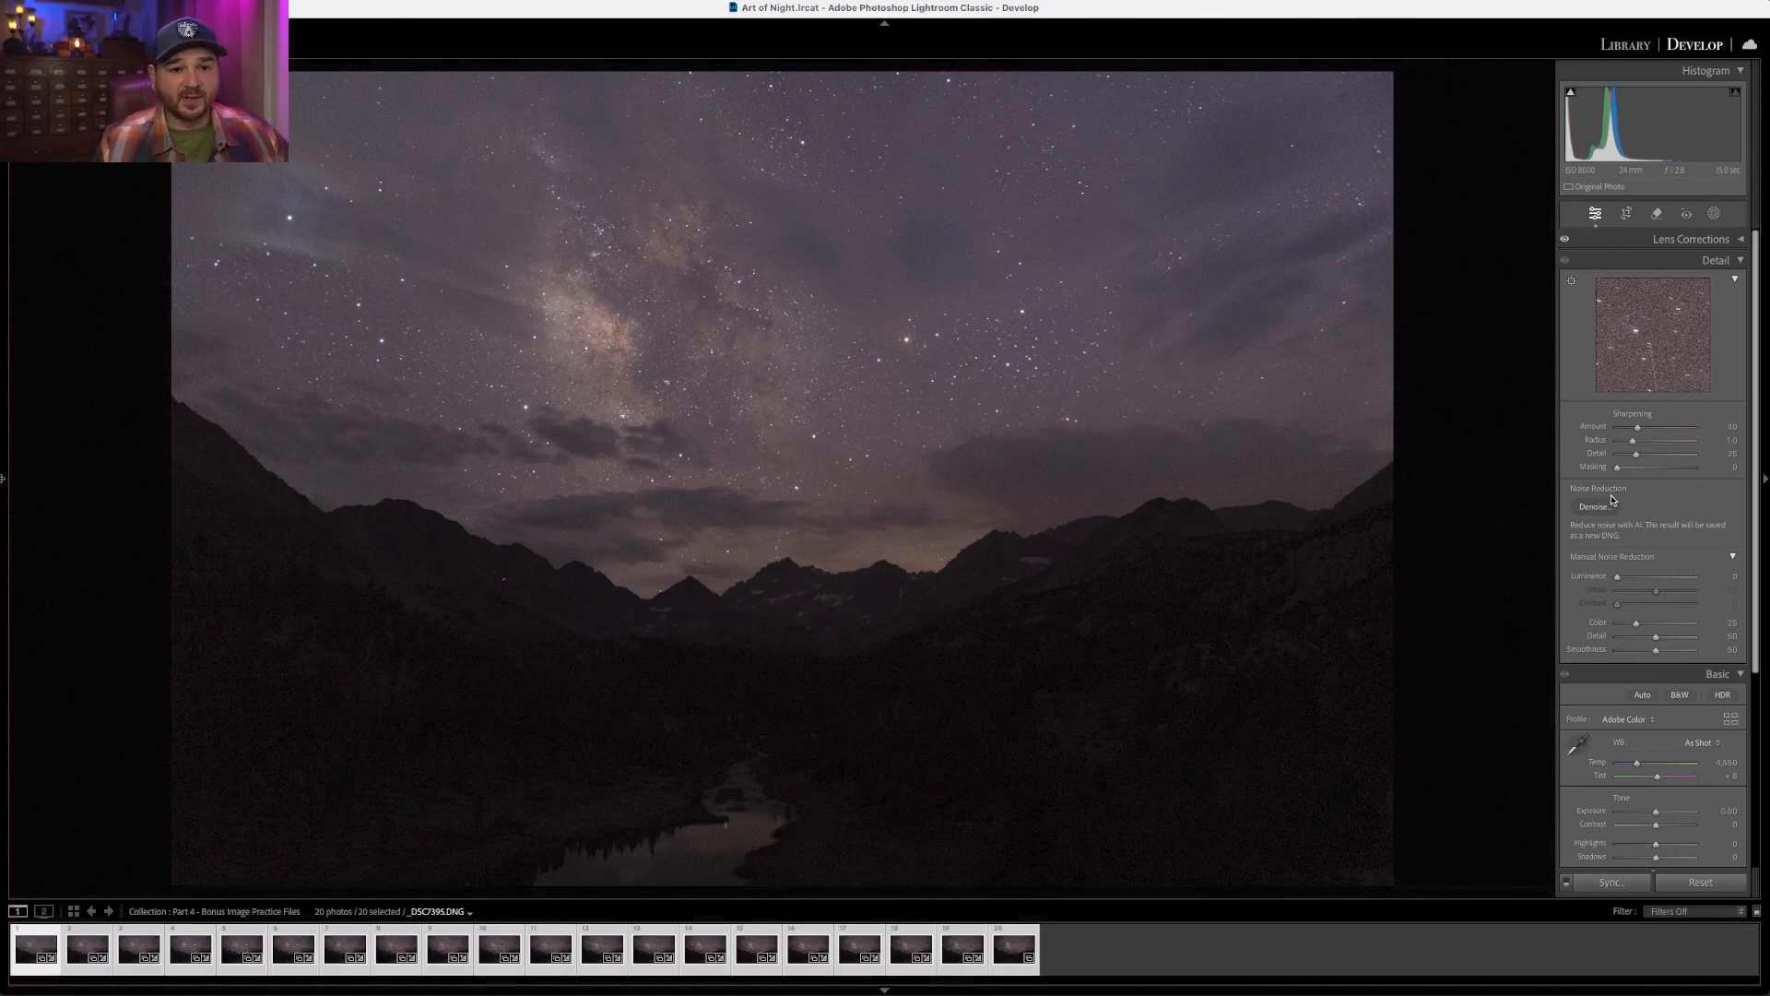
- Preview the sharpening Masking slider's mask on the photo
key(alt)
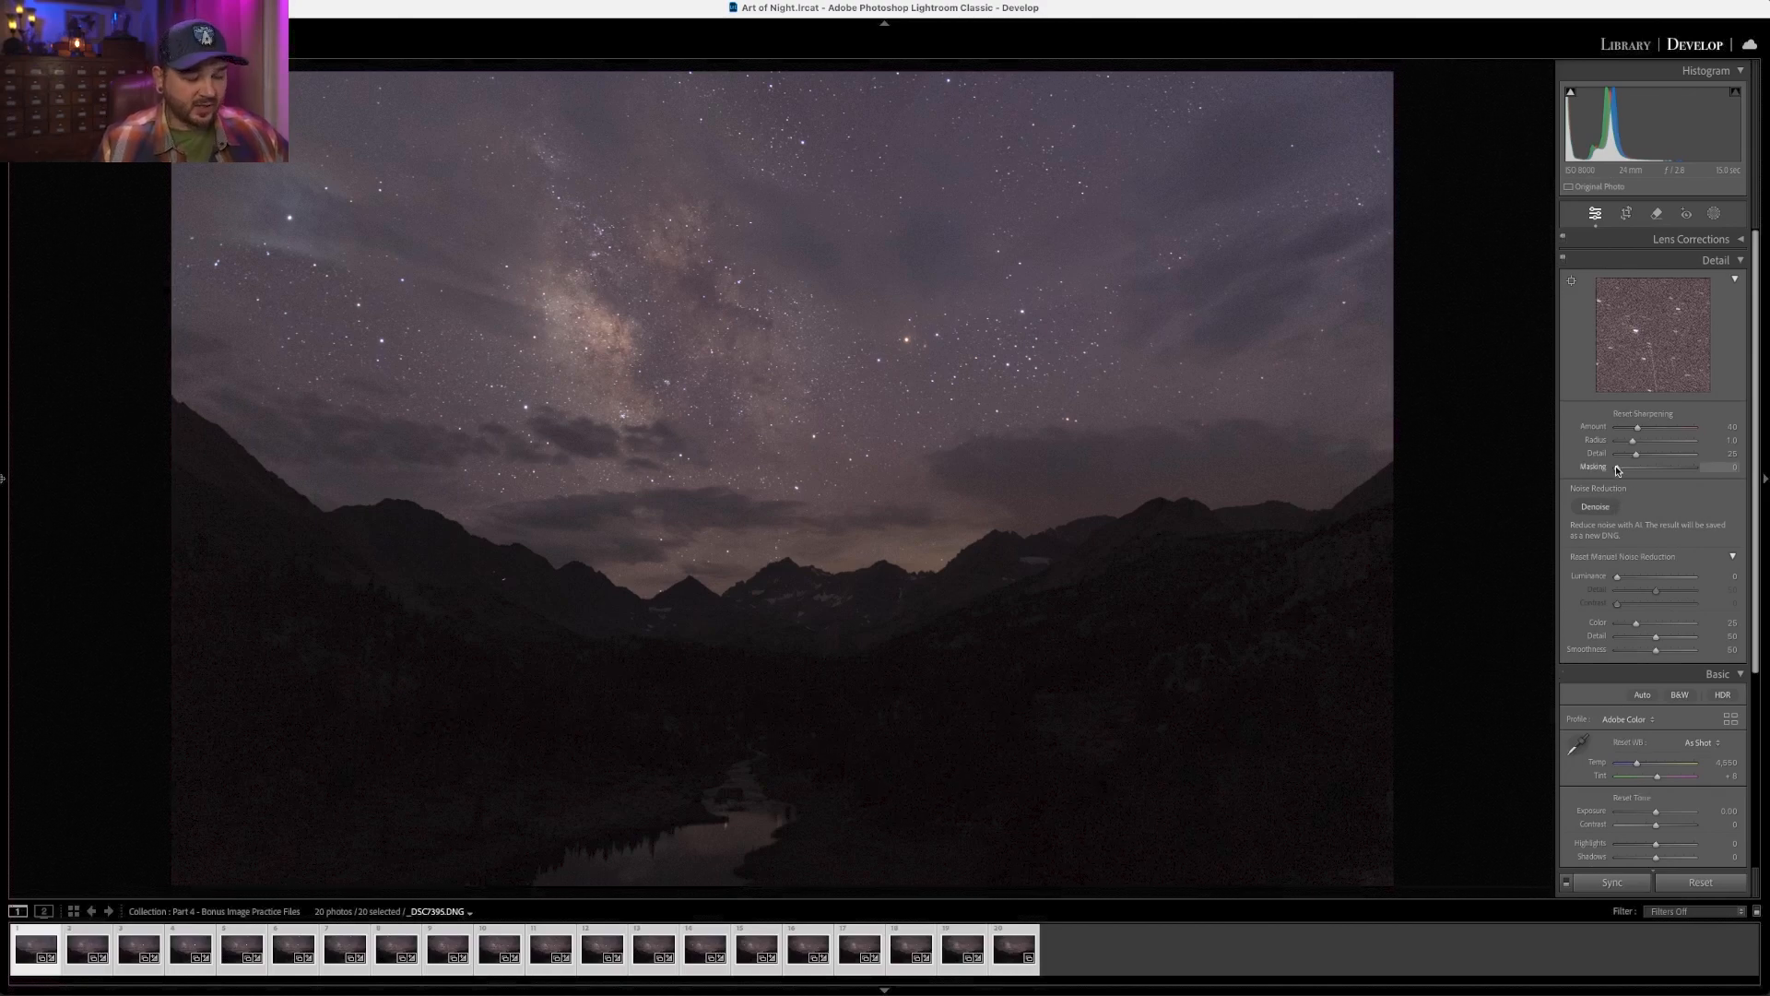
mouse_move(1616, 471)
mouse_down()
mouse_move(1658, 471)
mouse_move(1616, 469)
mouse_up()
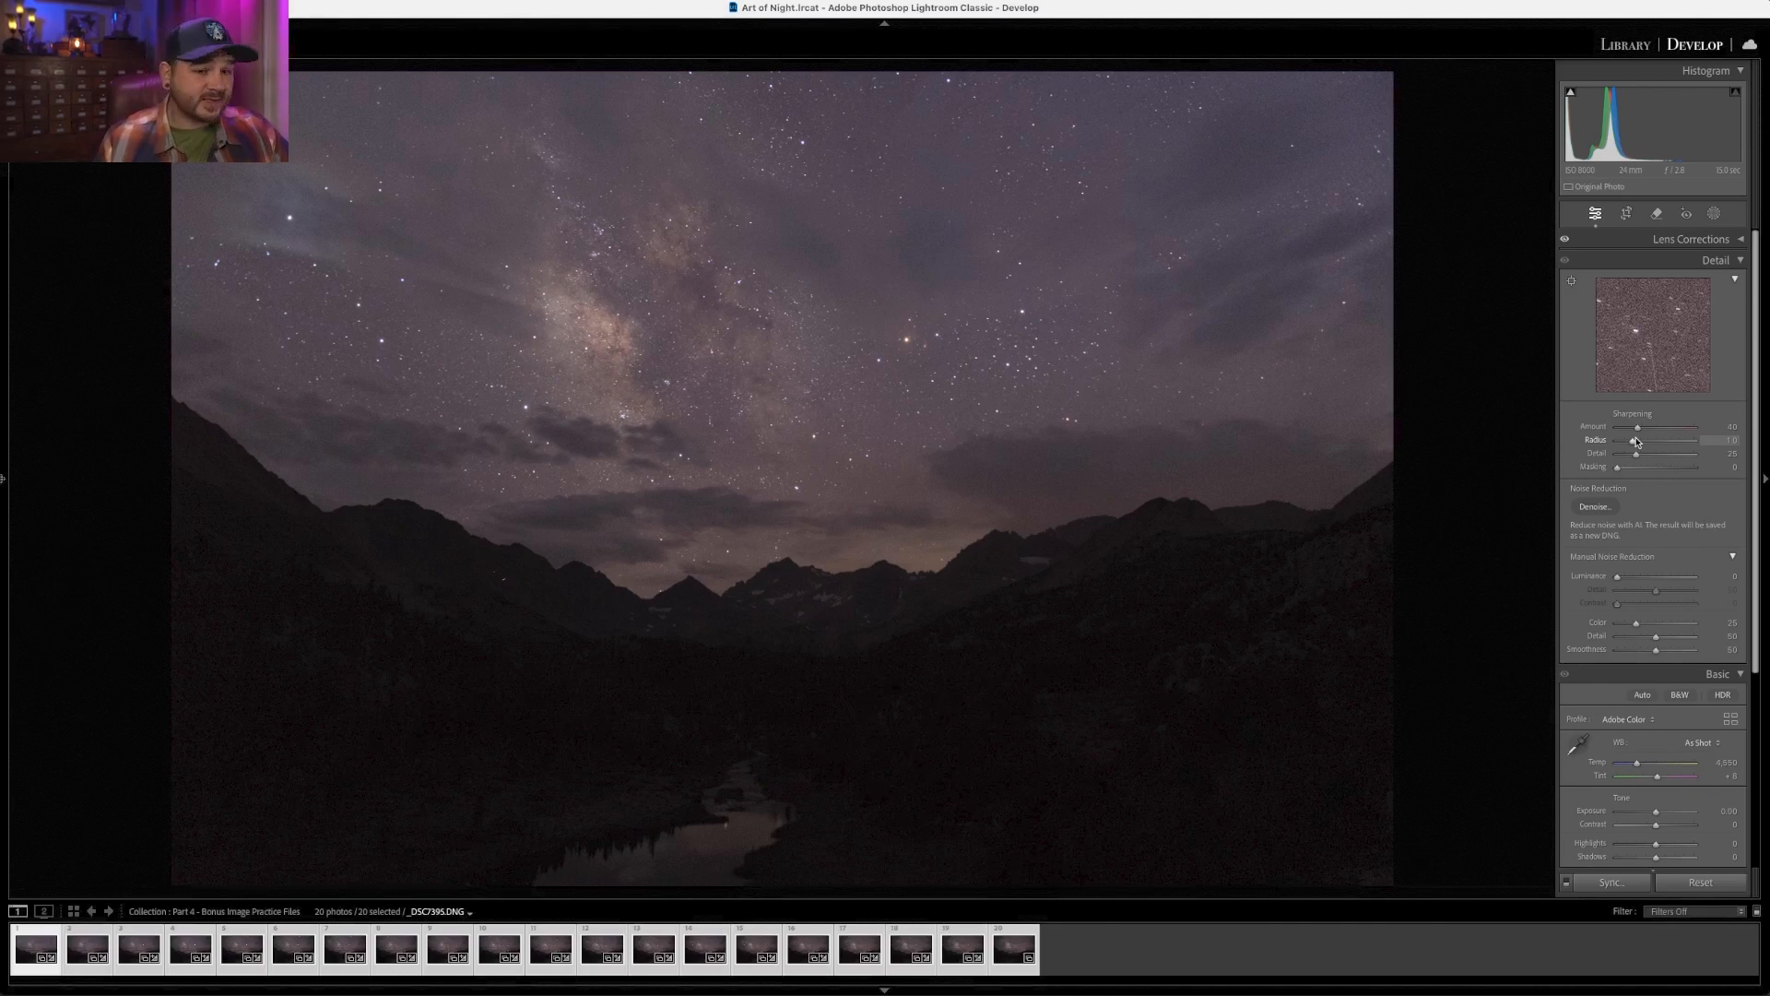
- Set the sharpening Amount to 0 and close the Detail panel
drag(1637, 427, 1570, 429)
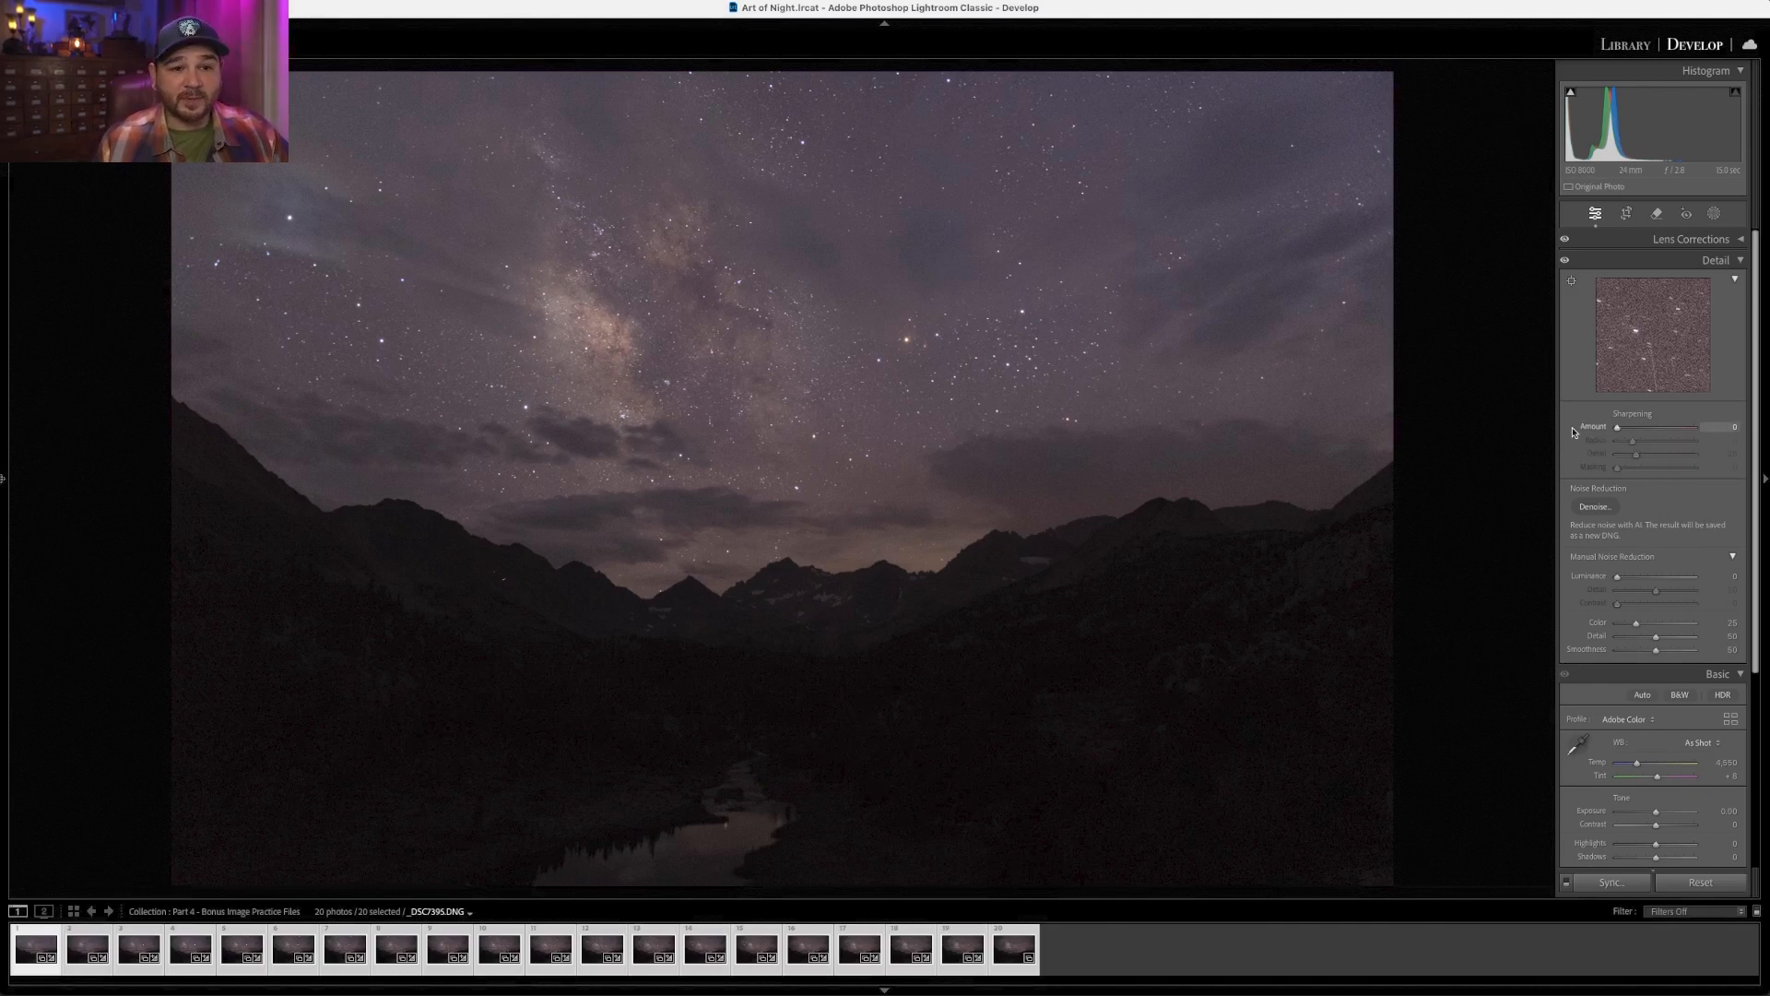
click(1637, 261)
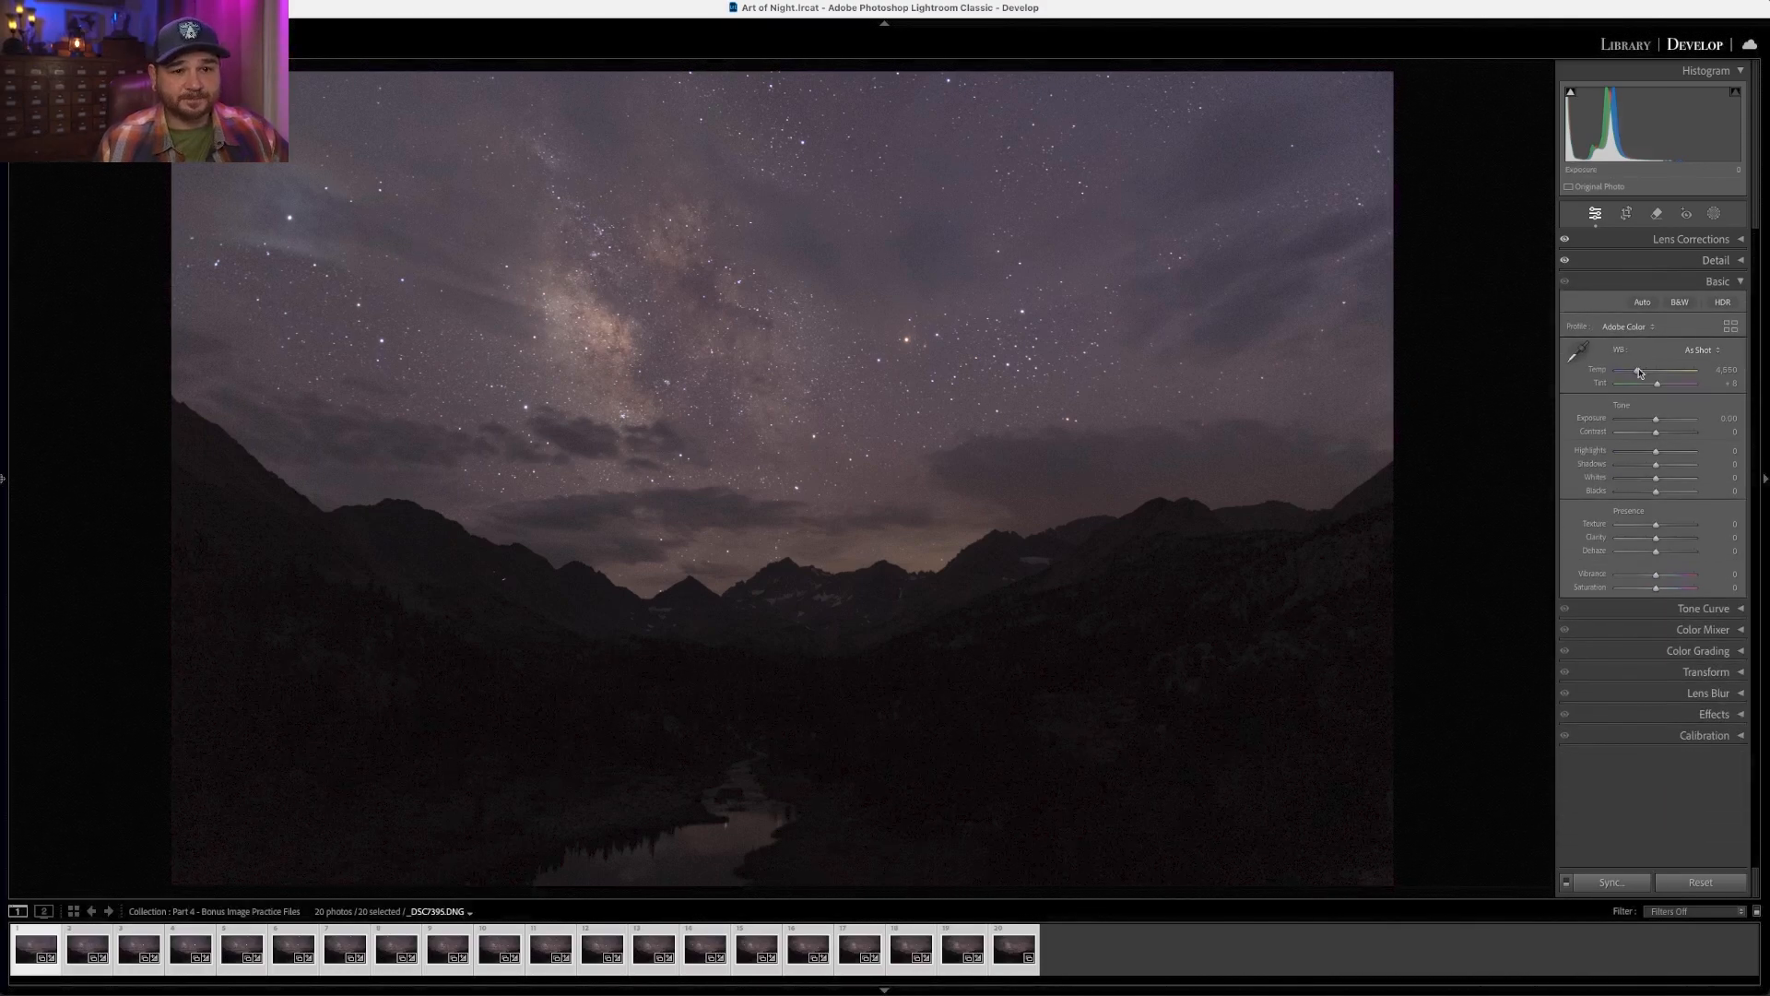
- In Basic, set Temp to 3,824, Tint +1, Exposure +1.00, Contrast +11 and Whites +26
drag(1630, 378, 1631, 375)
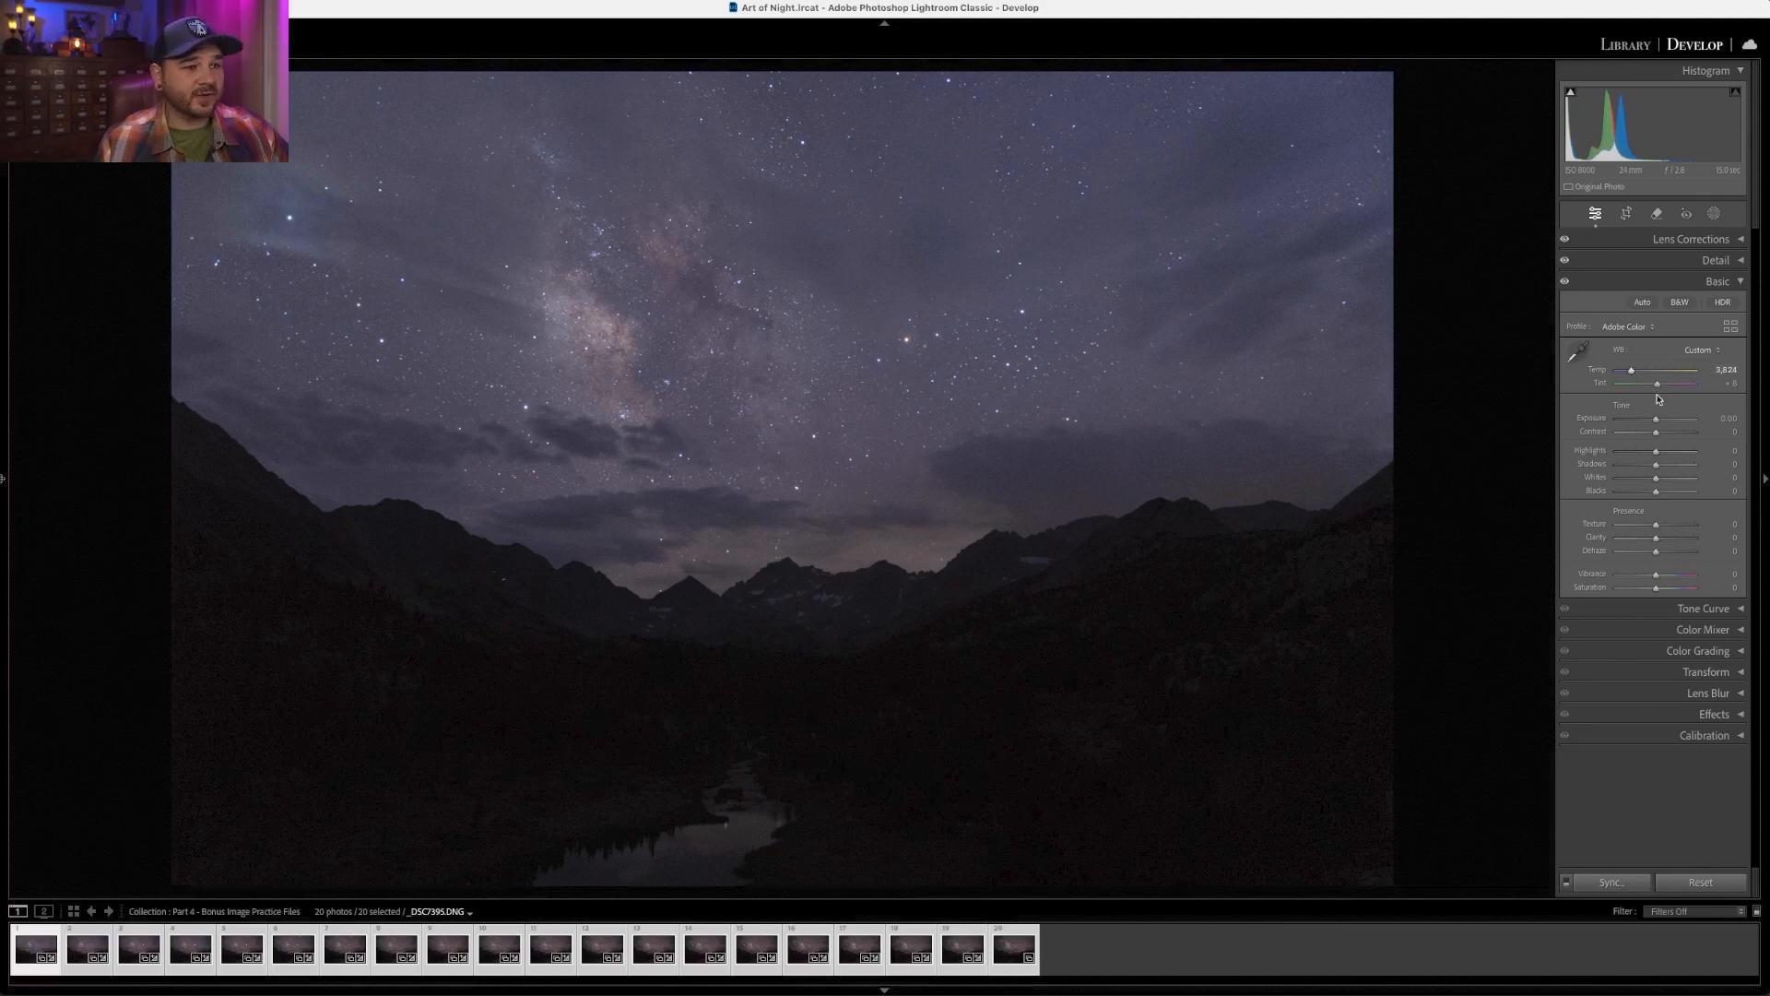
drag(1657, 388, 1666, 417)
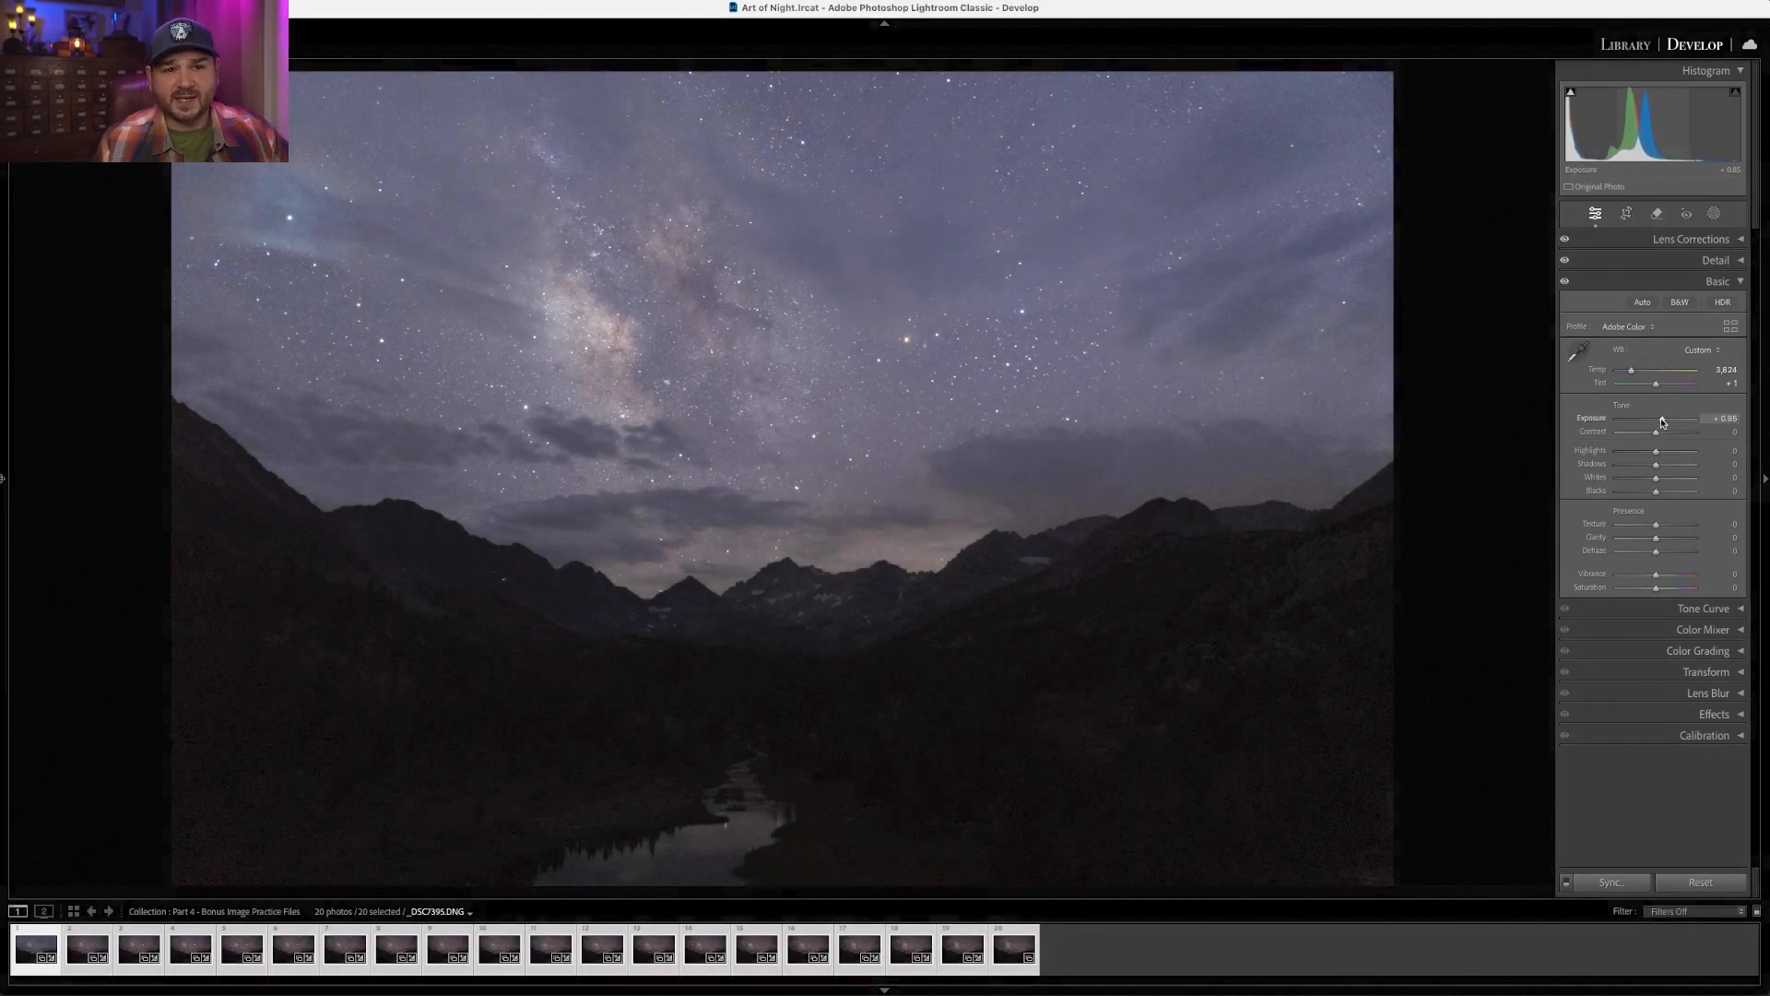
drag(1662, 421, 1661, 421)
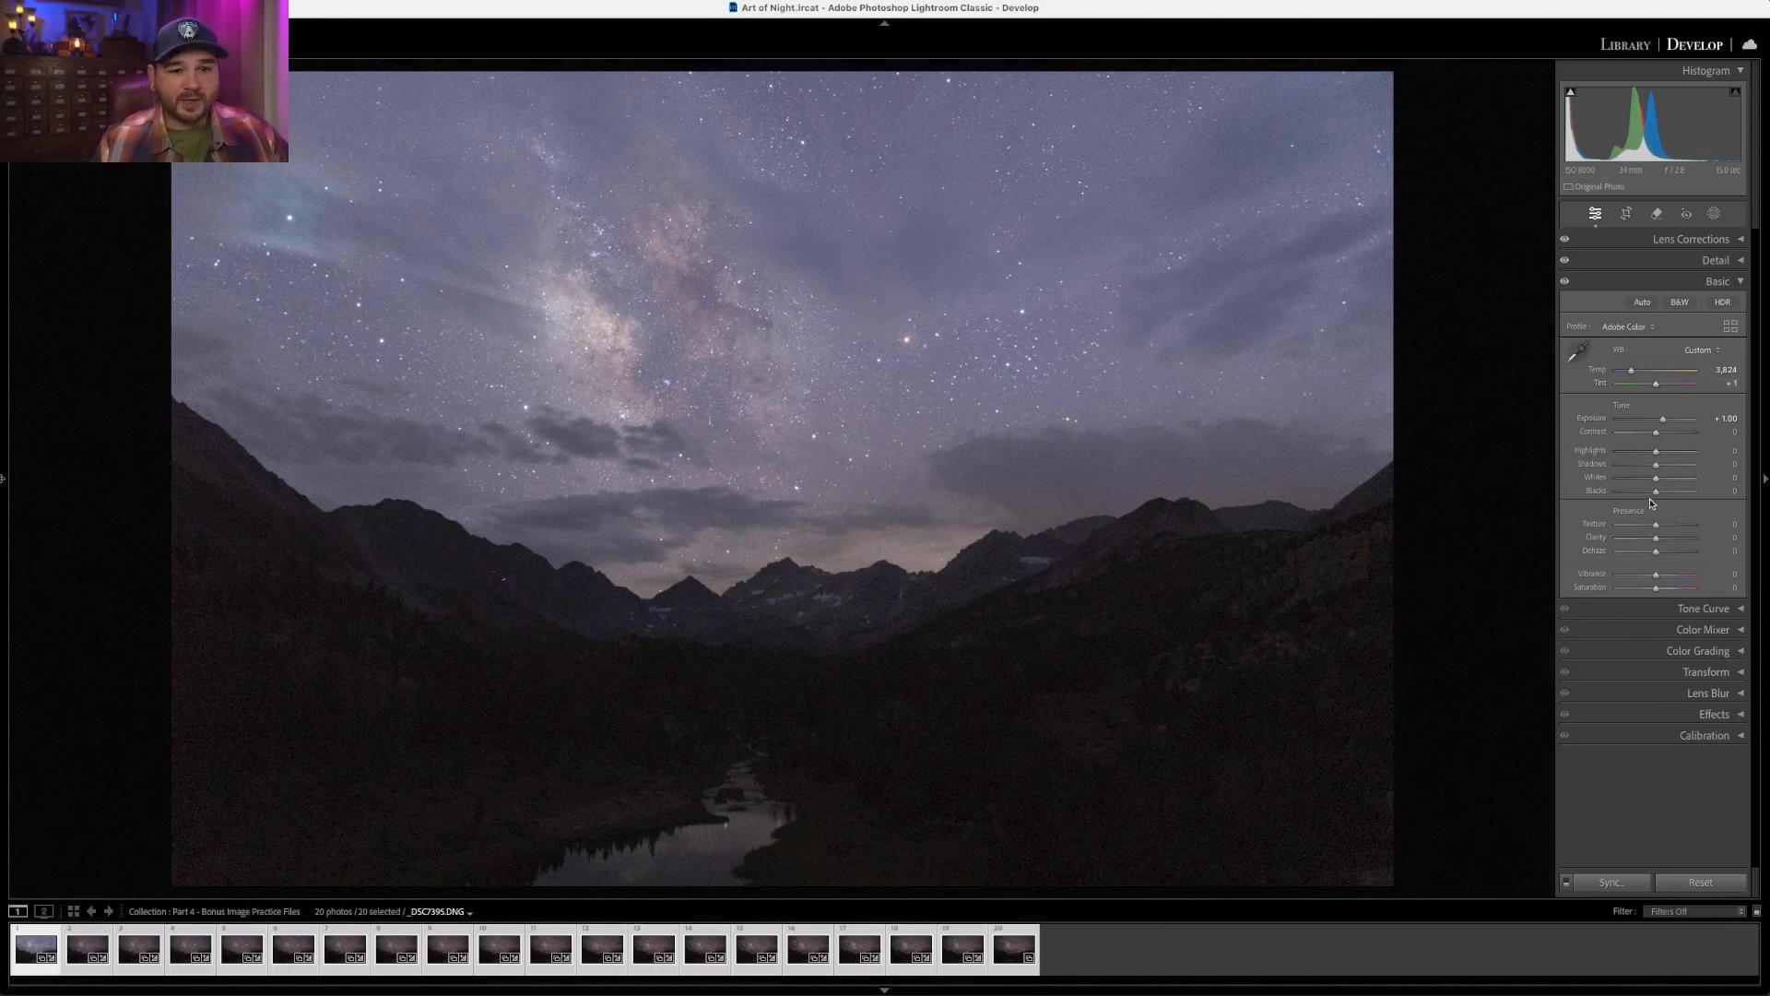
drag(1657, 480, 1661, 436)
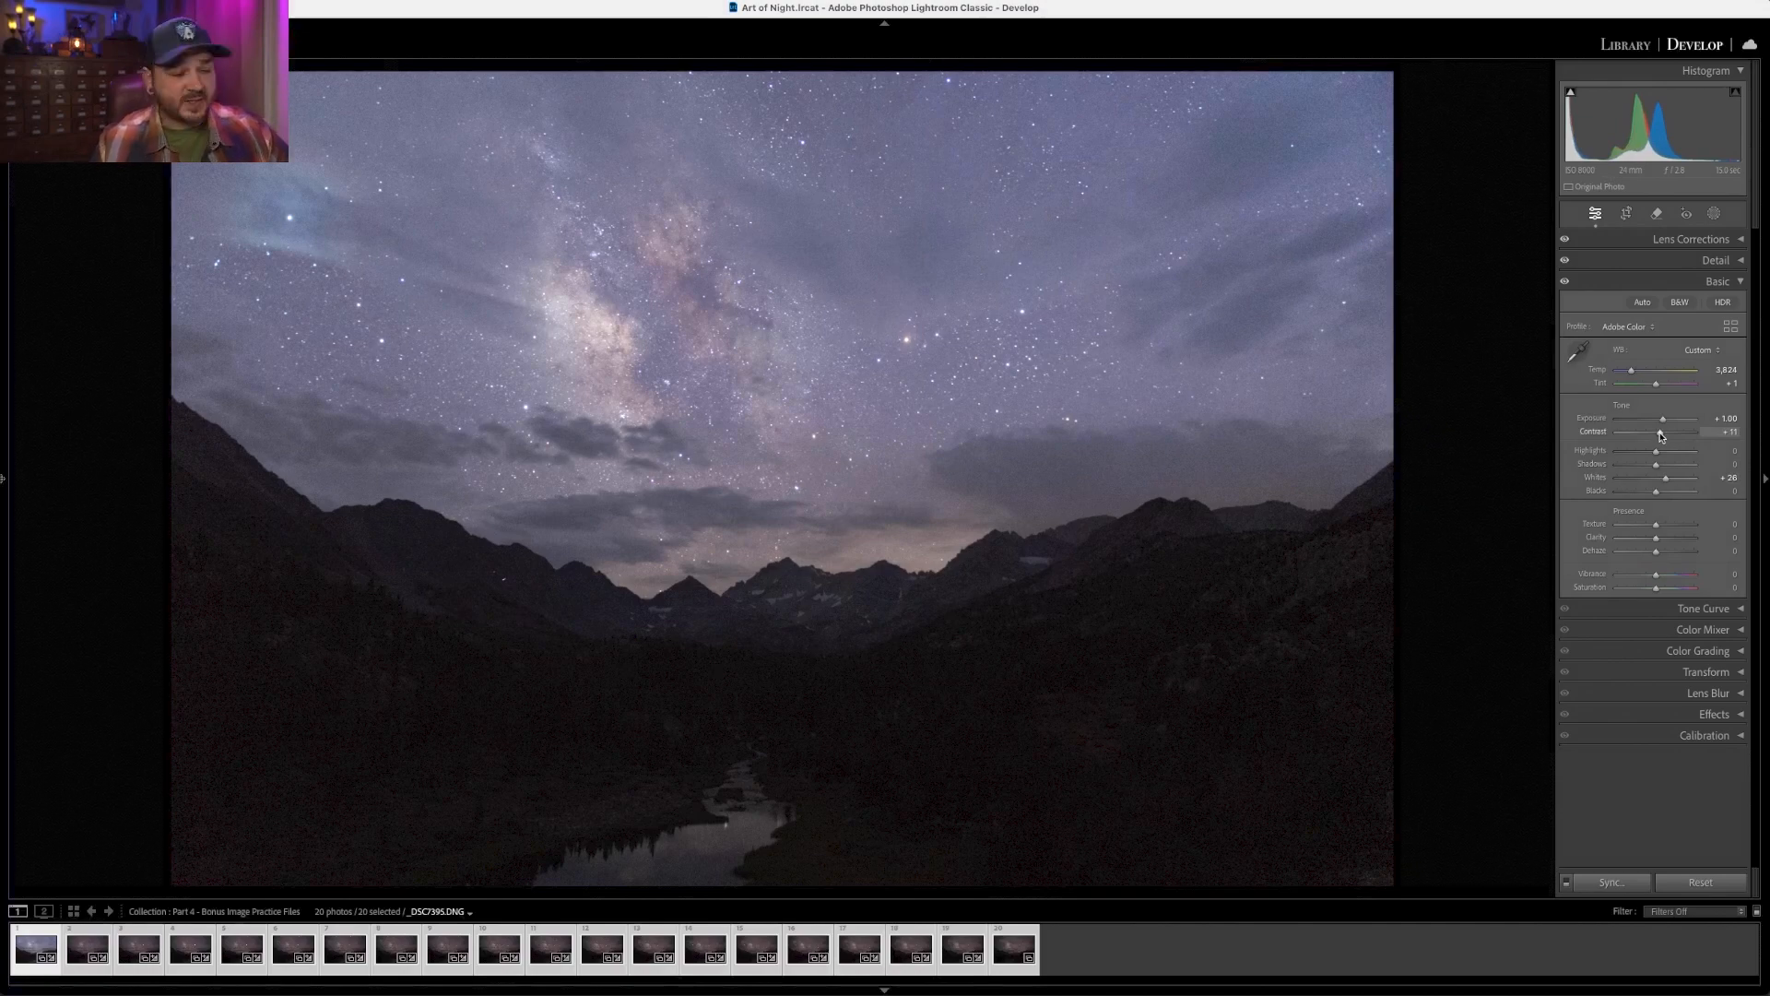
- Synchronize all settings from this photo across the 20 selected photos
click(1628, 884)
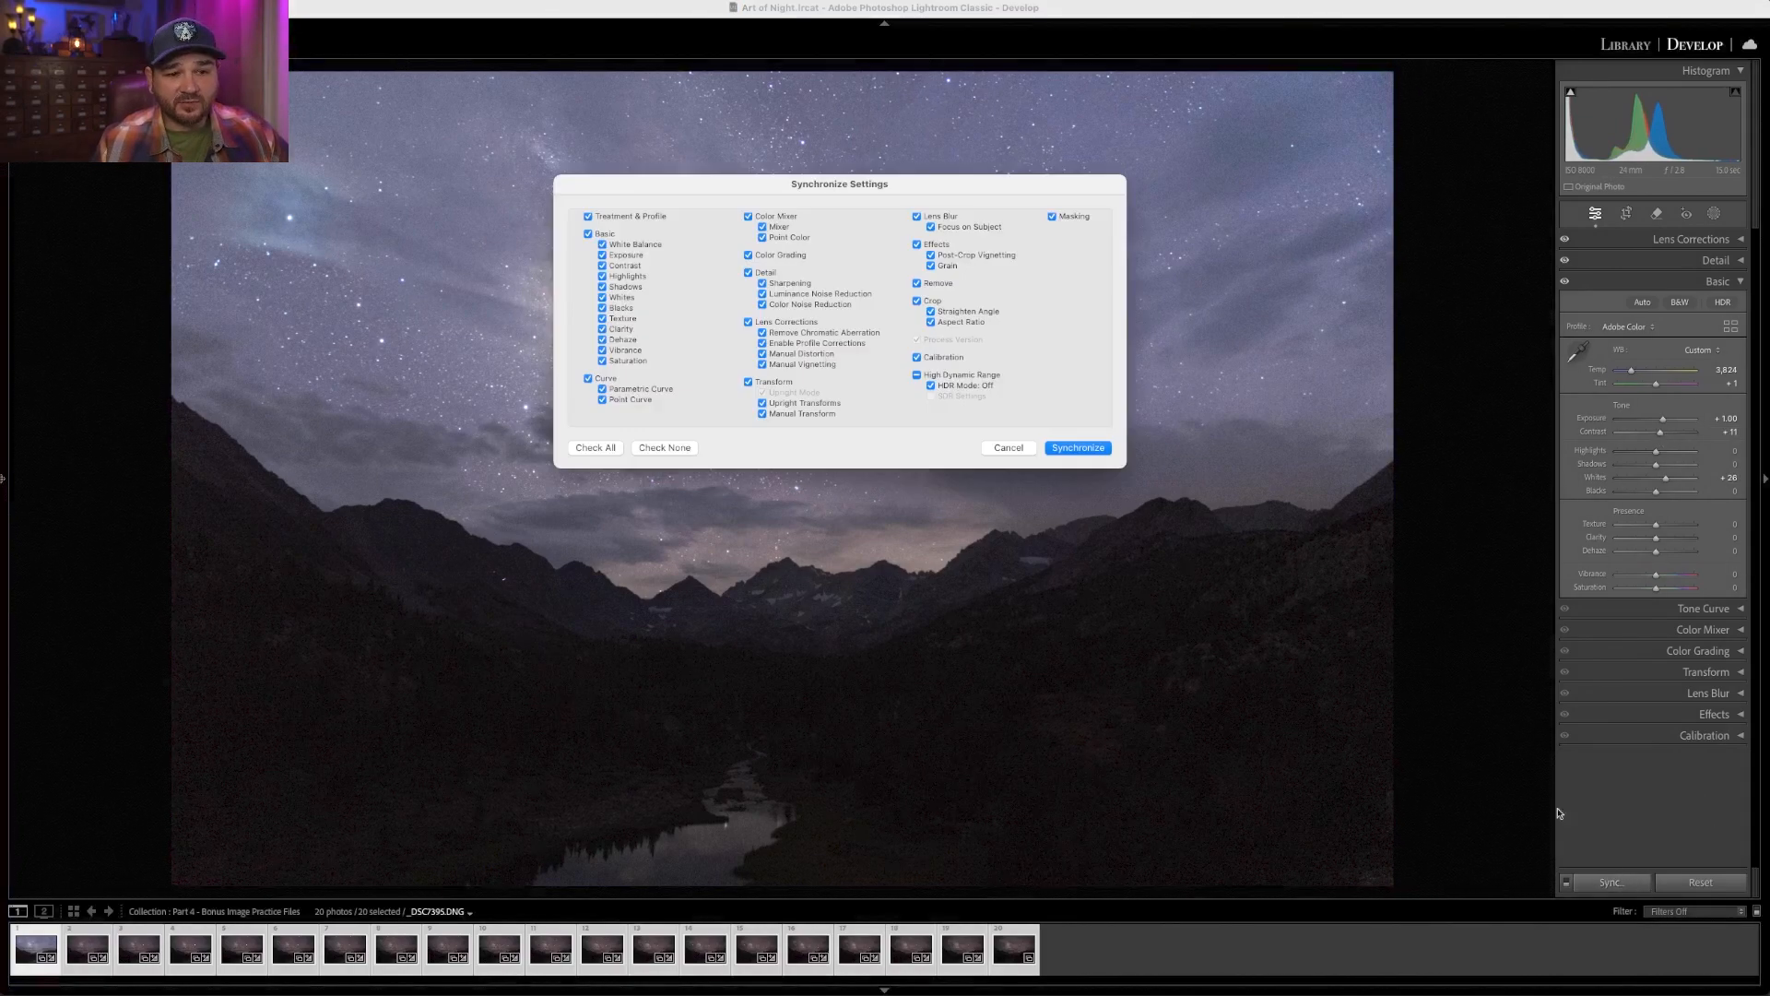
click(1071, 449)
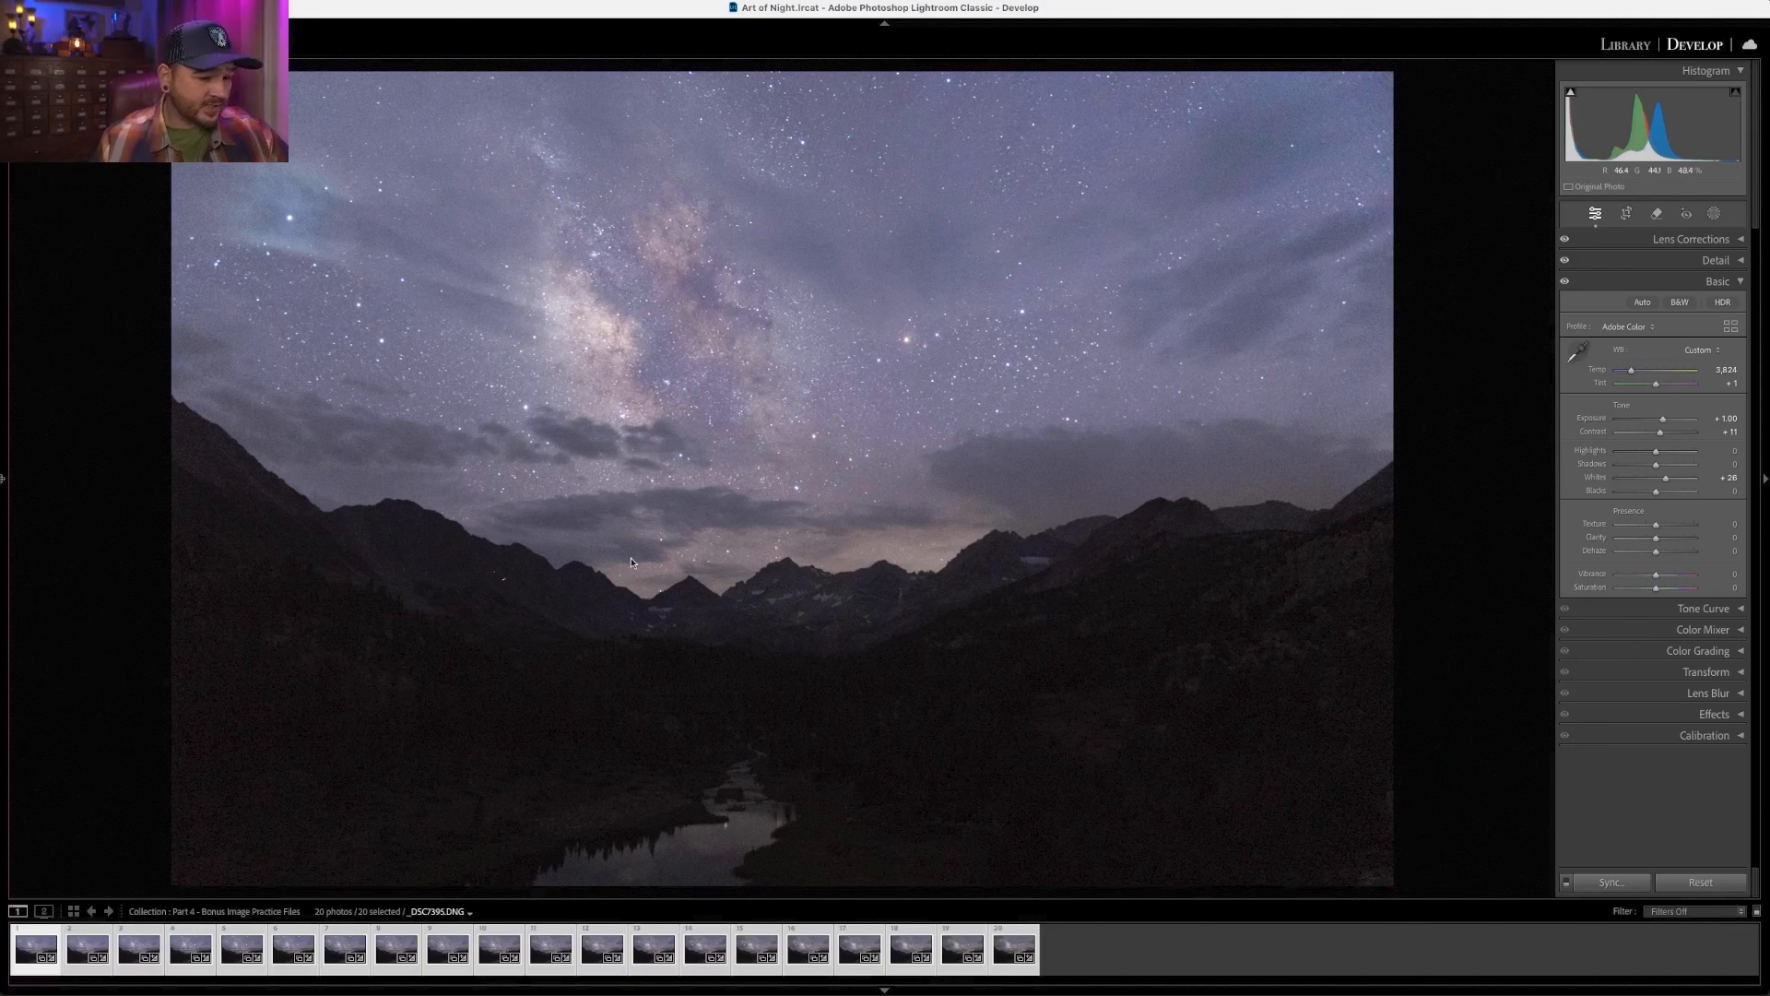
- Open the Export dialog for the 20 selected photos and choose TIFF as the image format
right_click(683, 949)
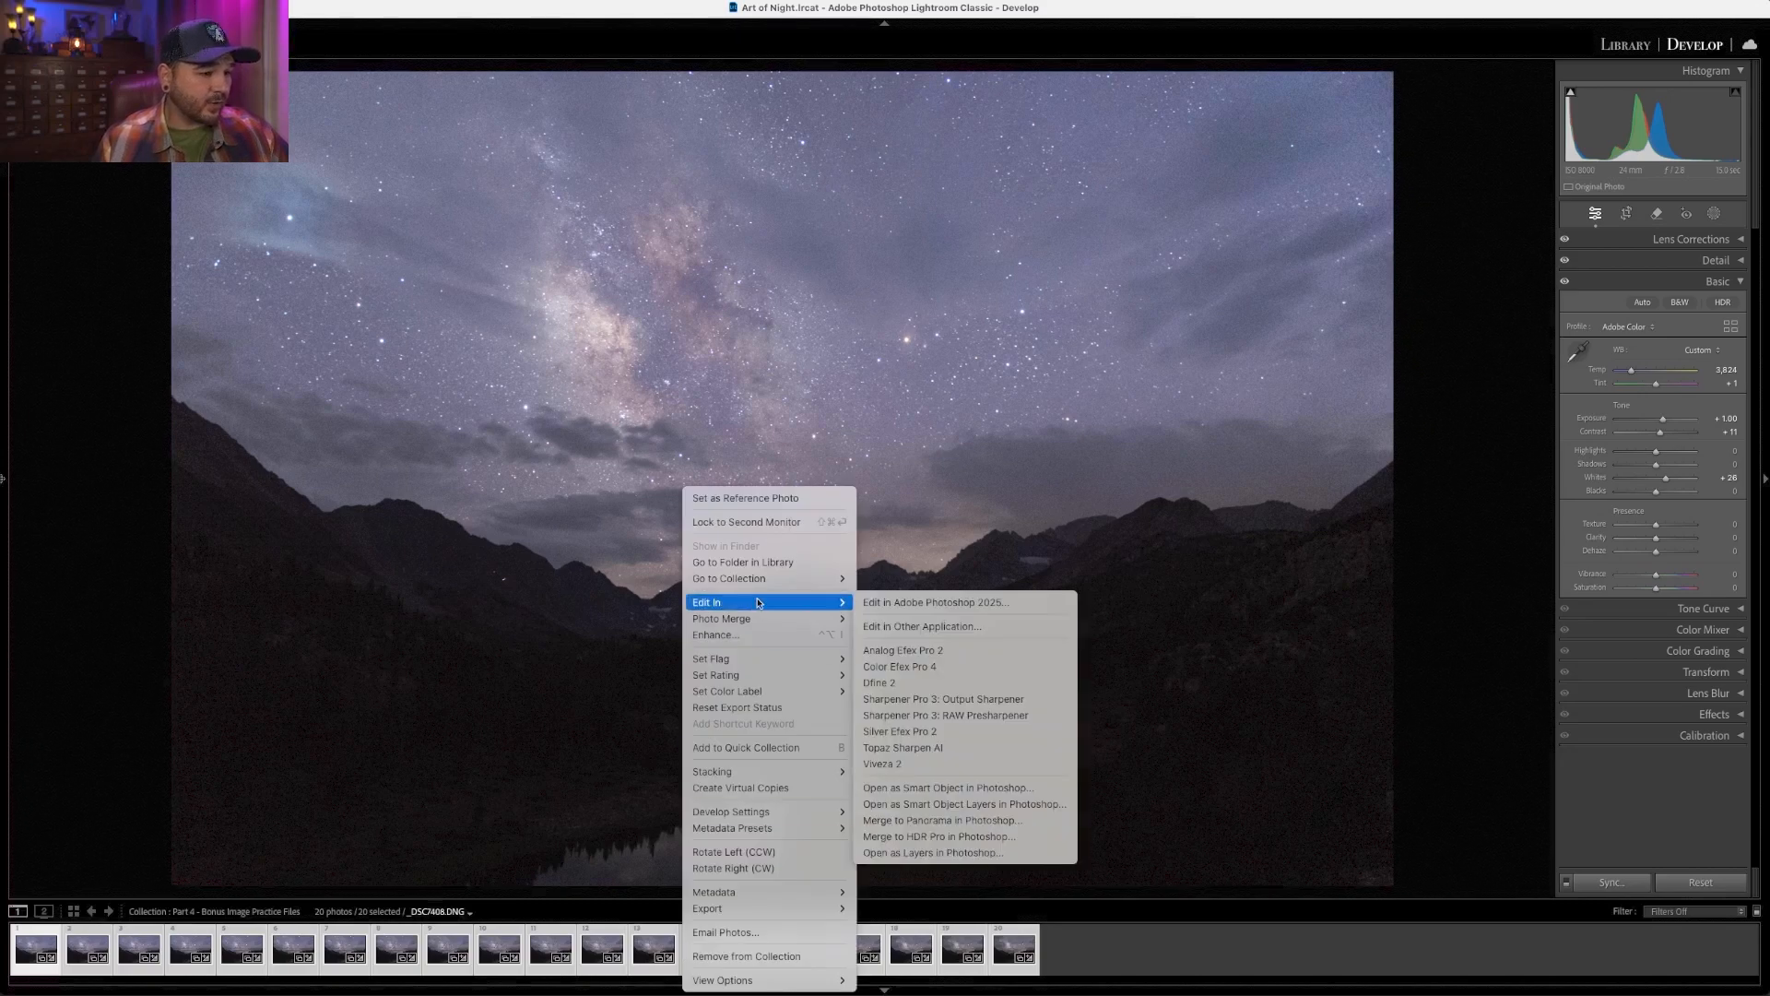
mouse_move(765, 909)
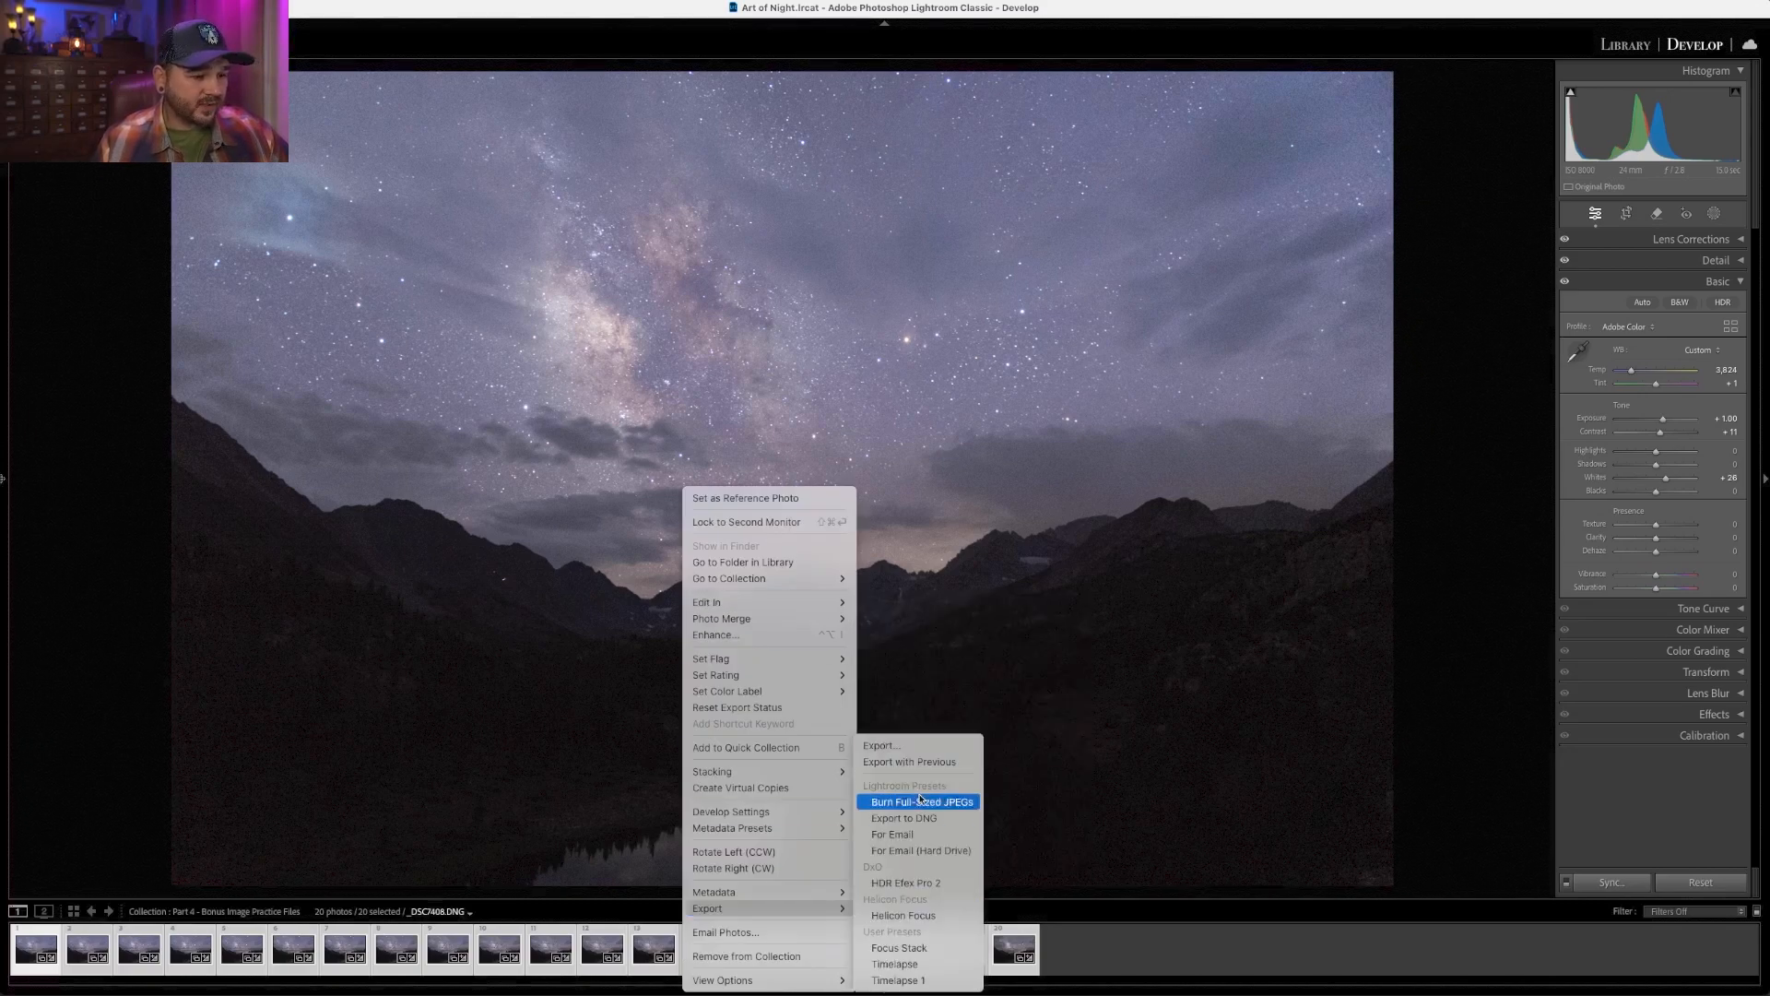
click(908, 751)
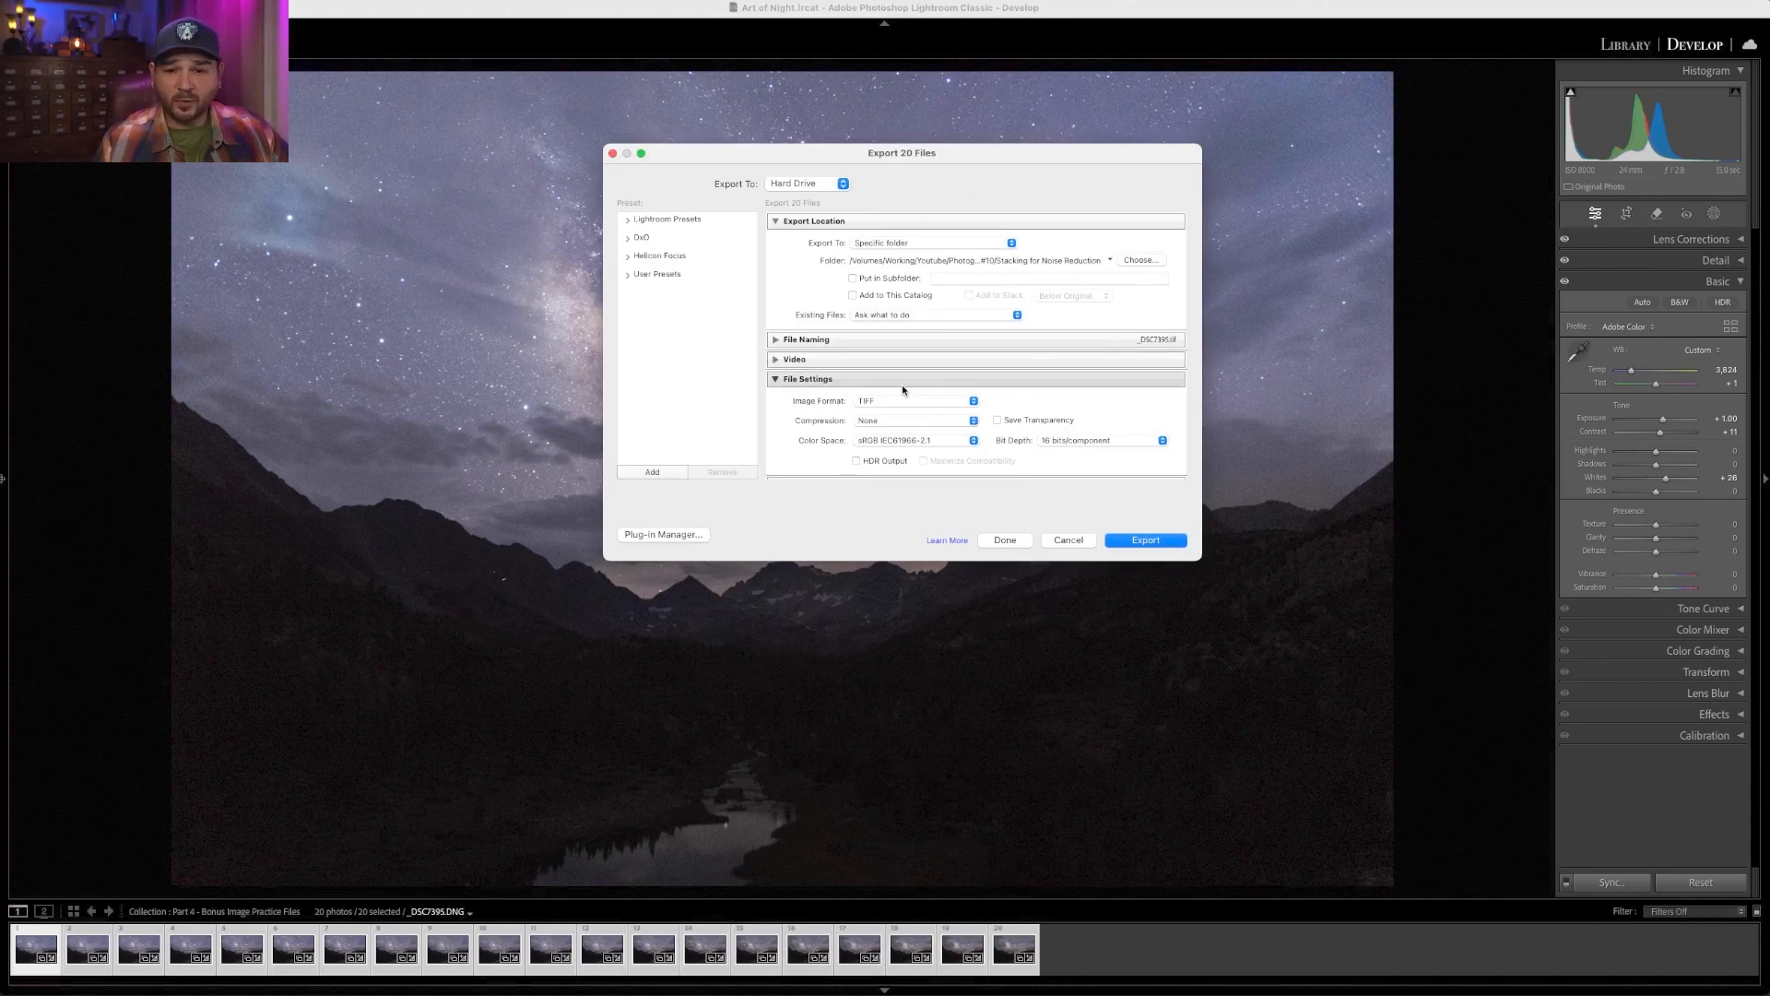
scroll(902, 389, down, 4)
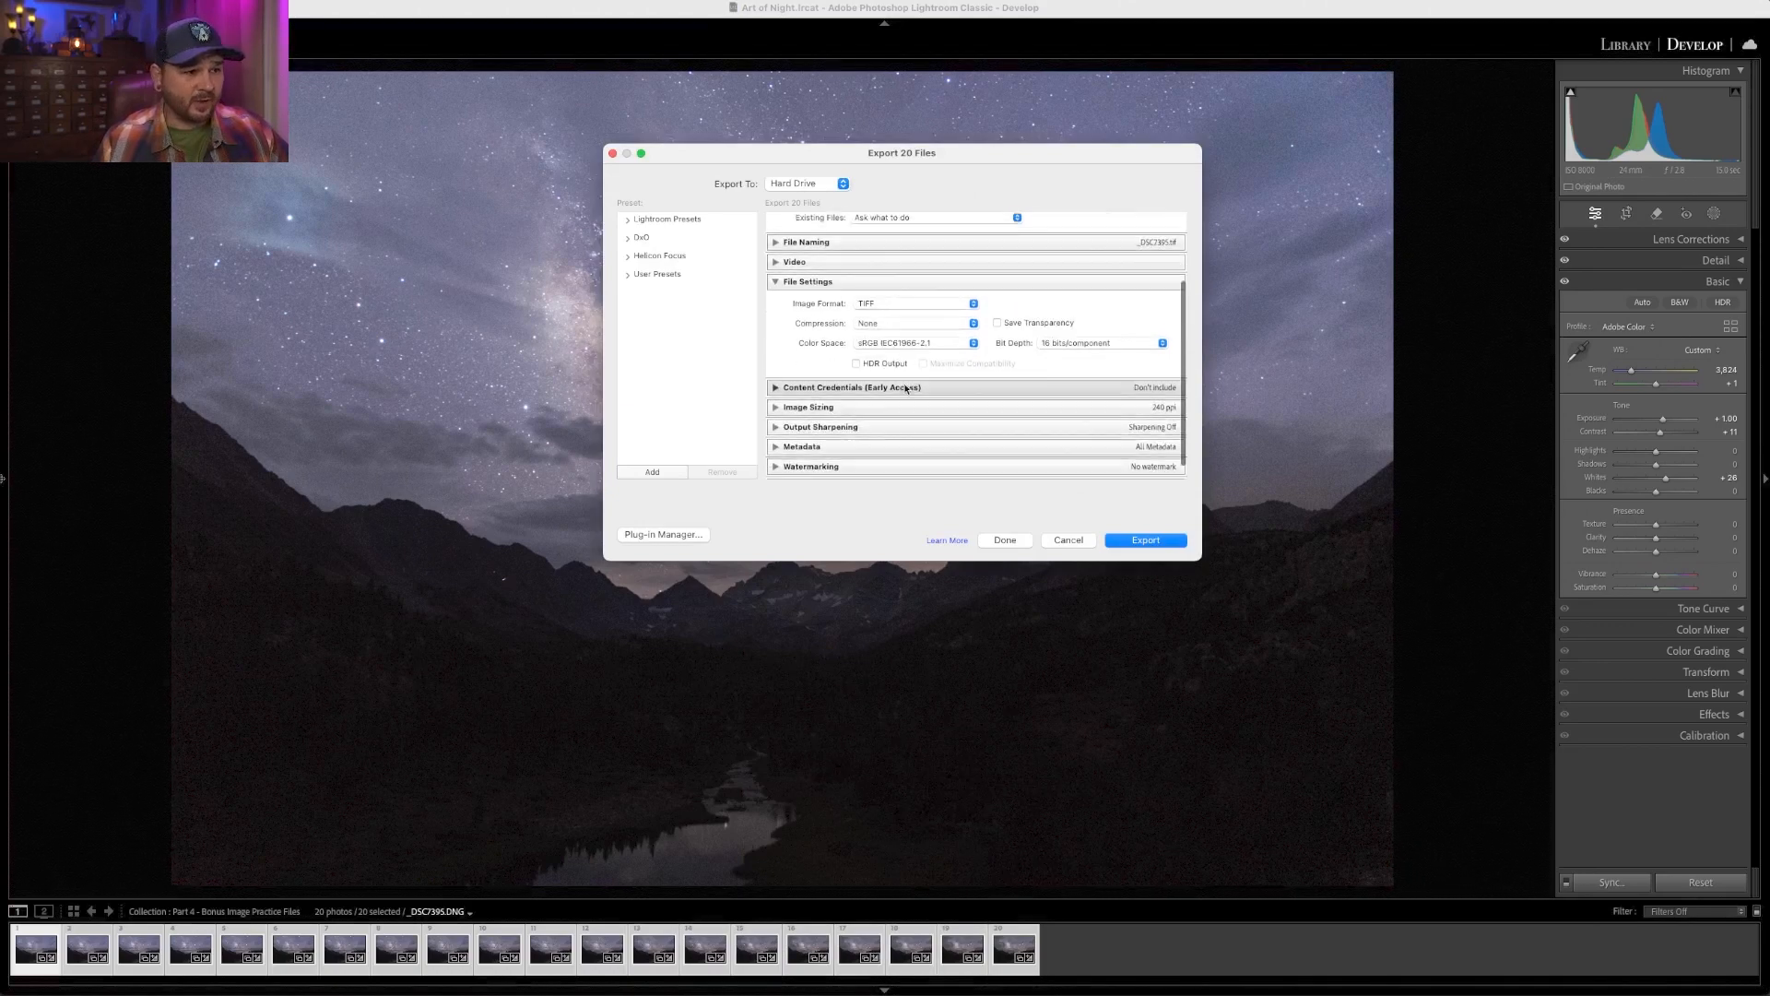
scroll(893, 464, up, 4)
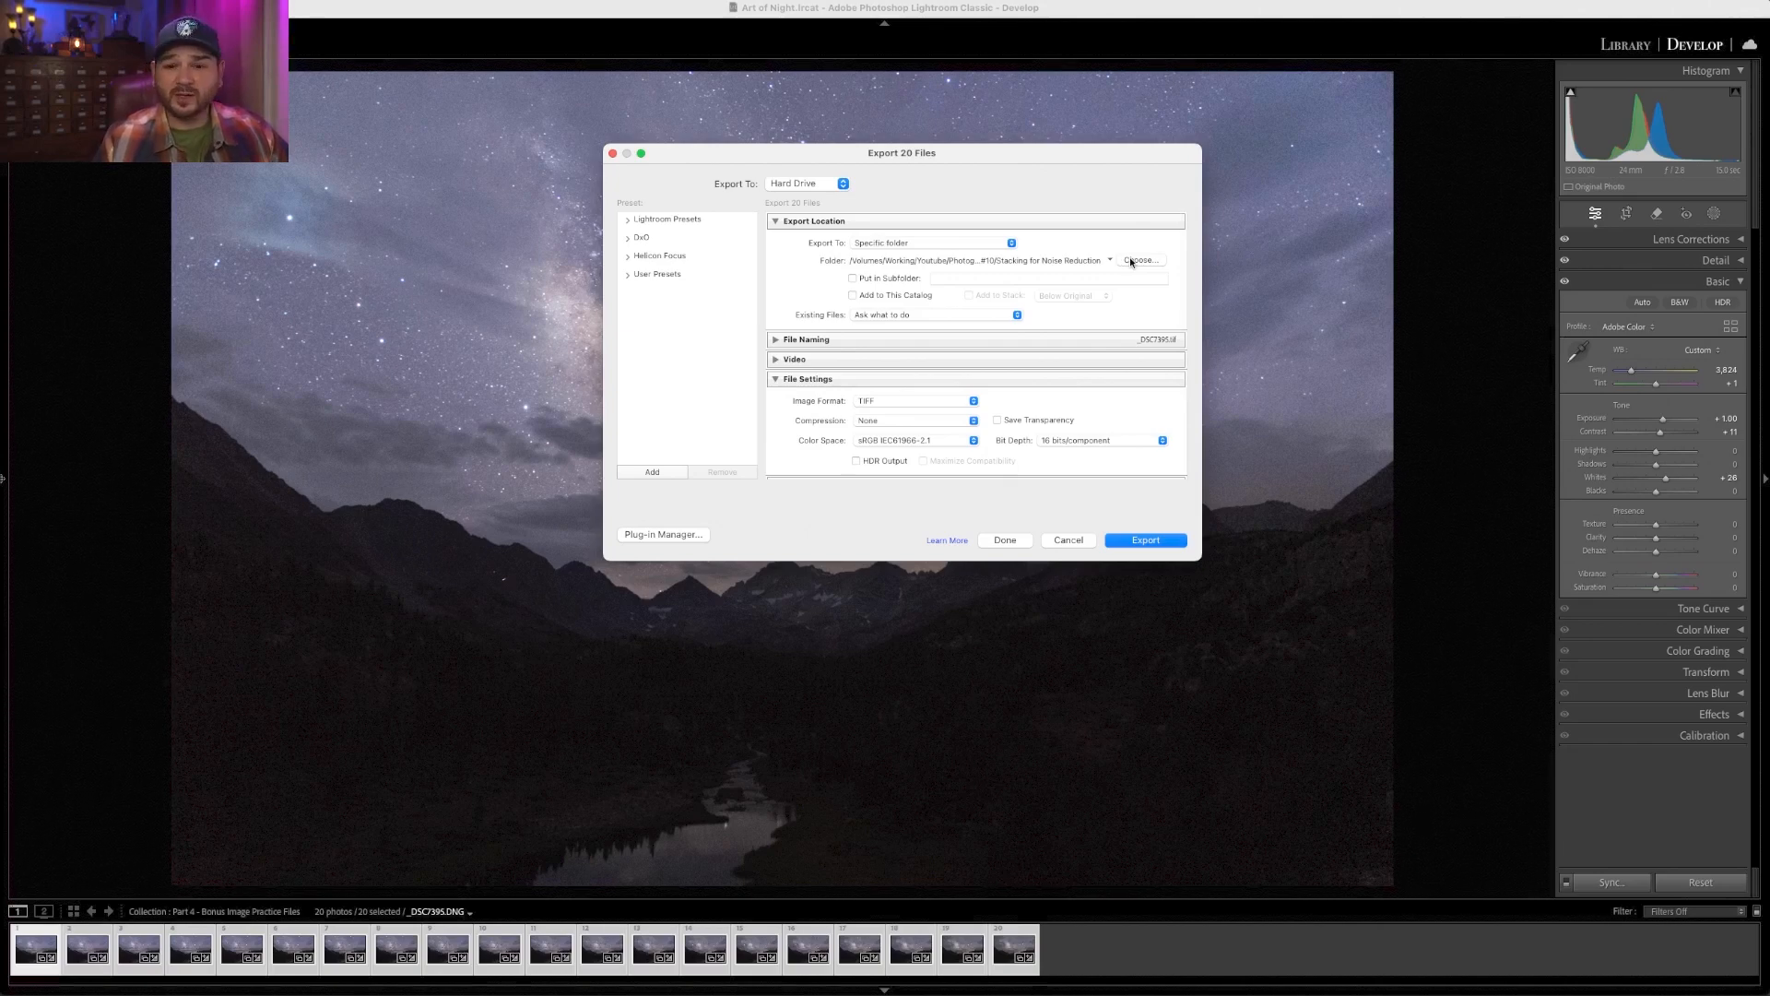
click(804, 341)
click(804, 340)
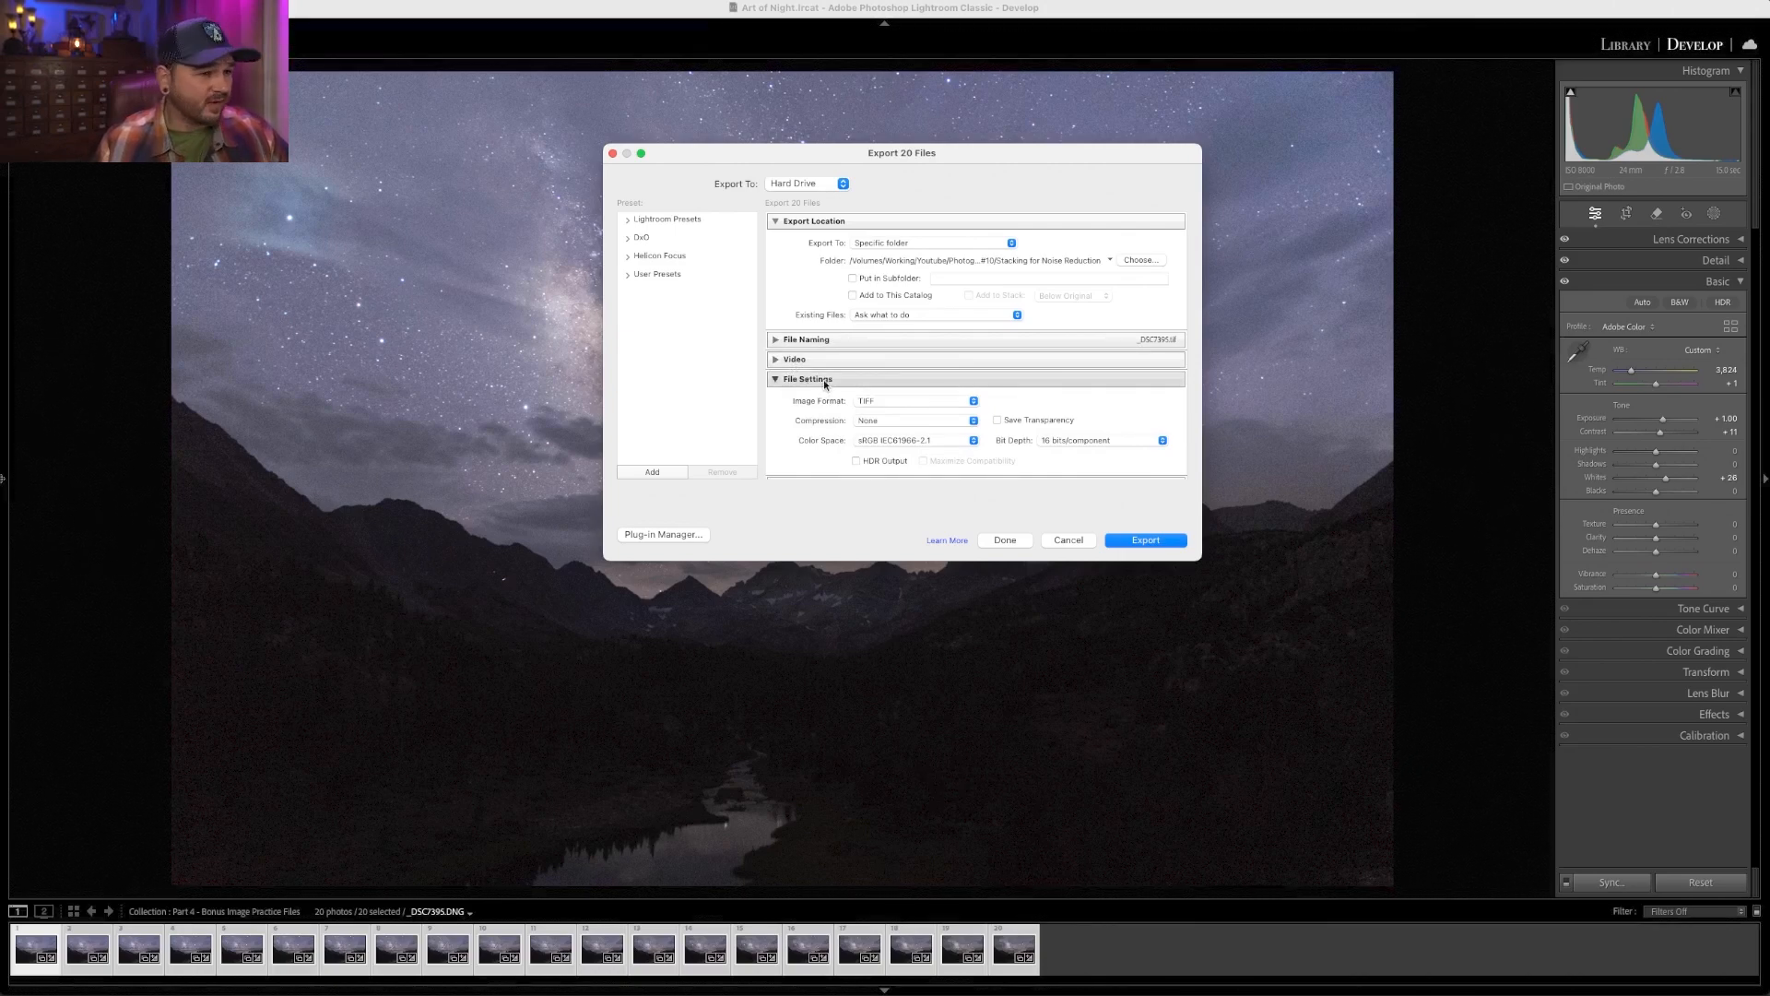
click(888, 401)
click(888, 401)
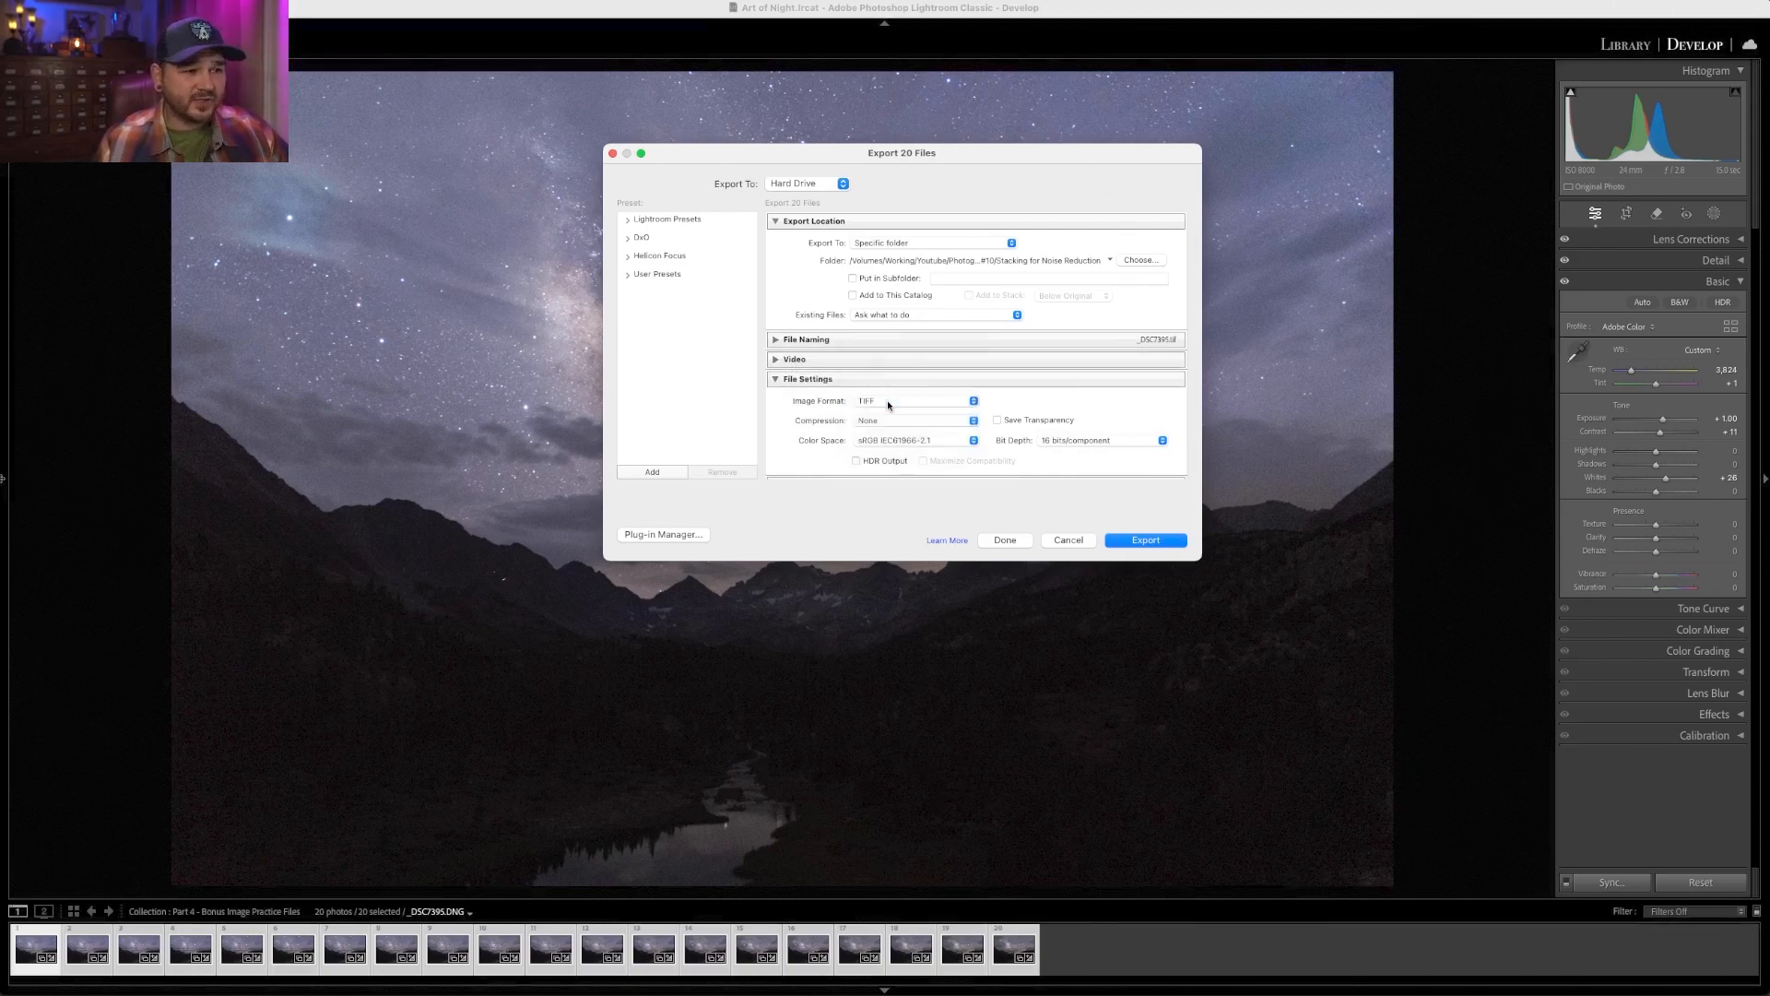
click(888, 403)
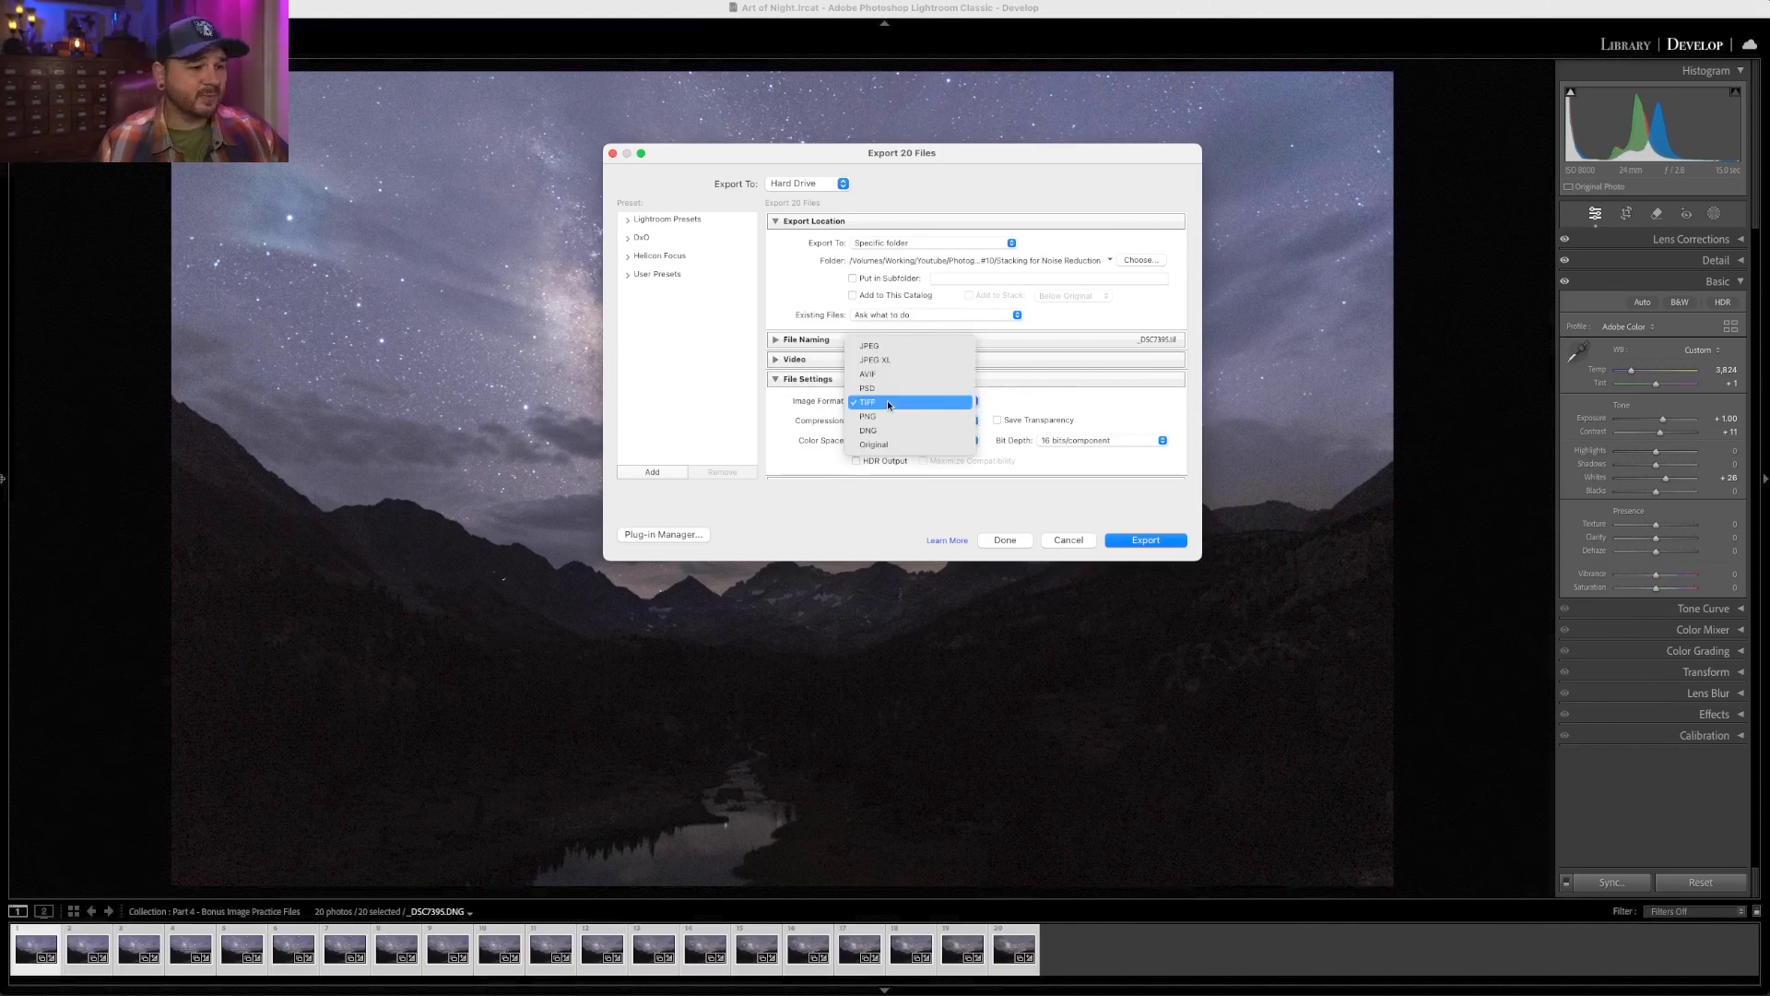
click(894, 407)
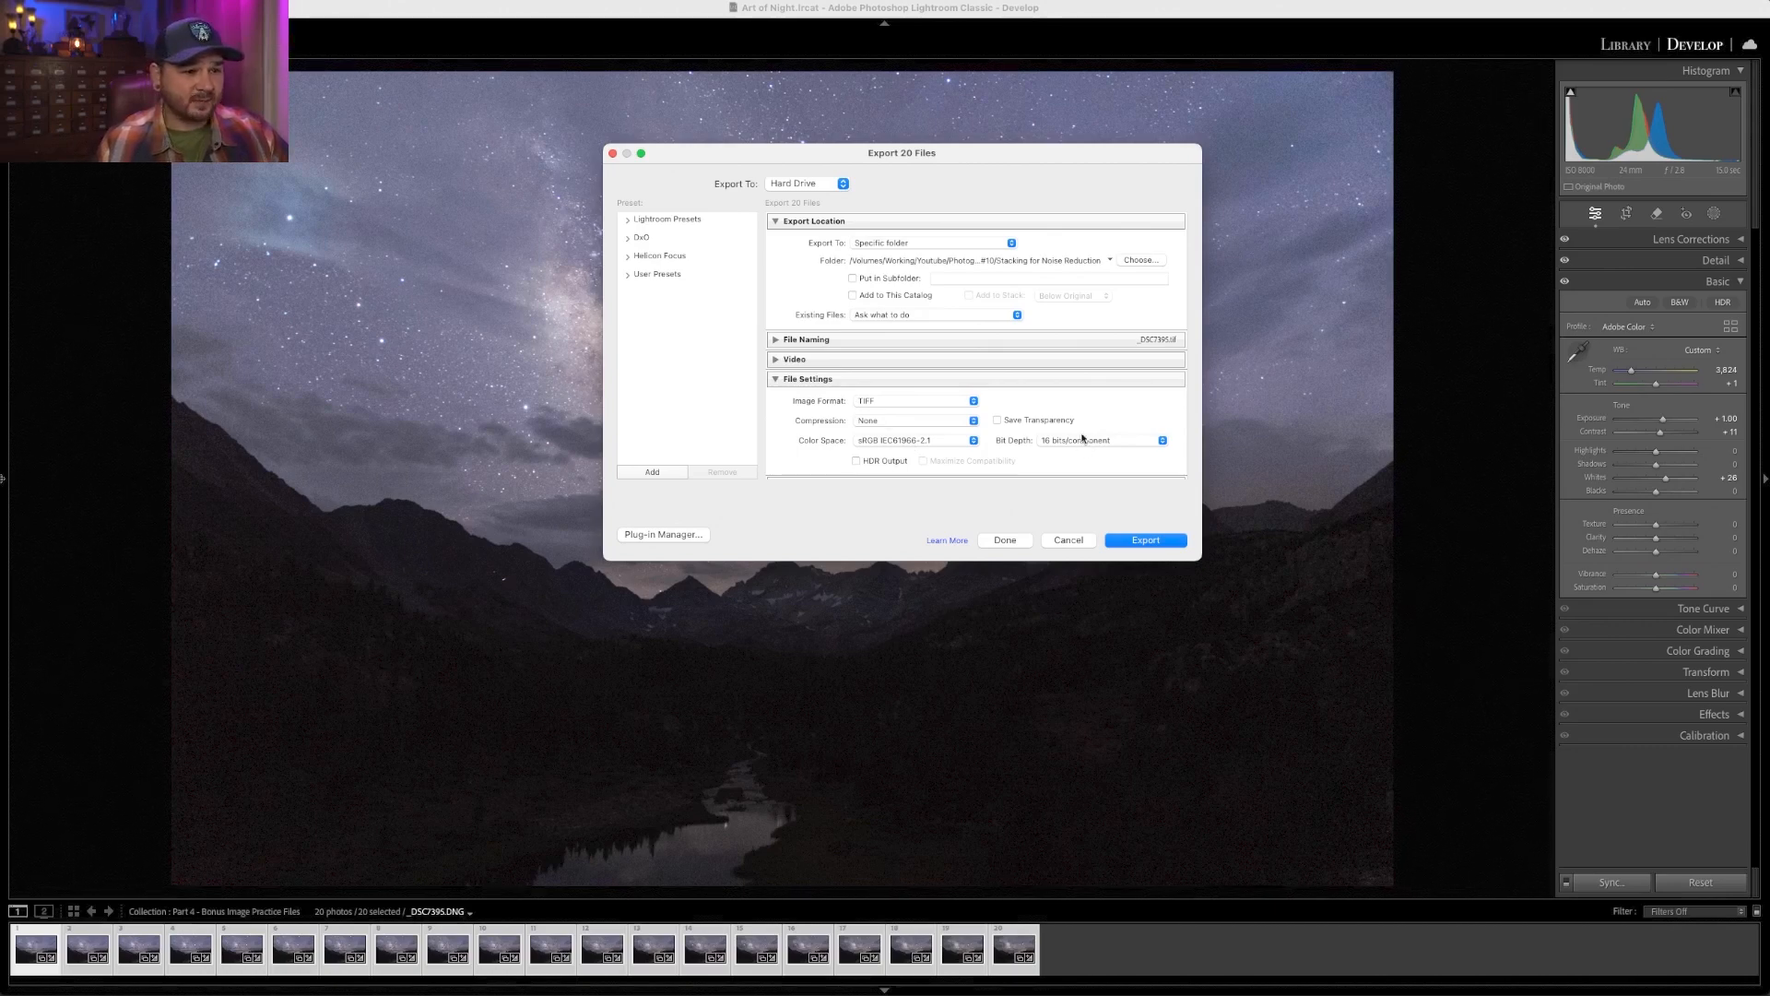
- Check the Image Sizing and Metadata sections and export the files to the Stacking for Noise Reduction folder
scroll(885, 369, down, 5)
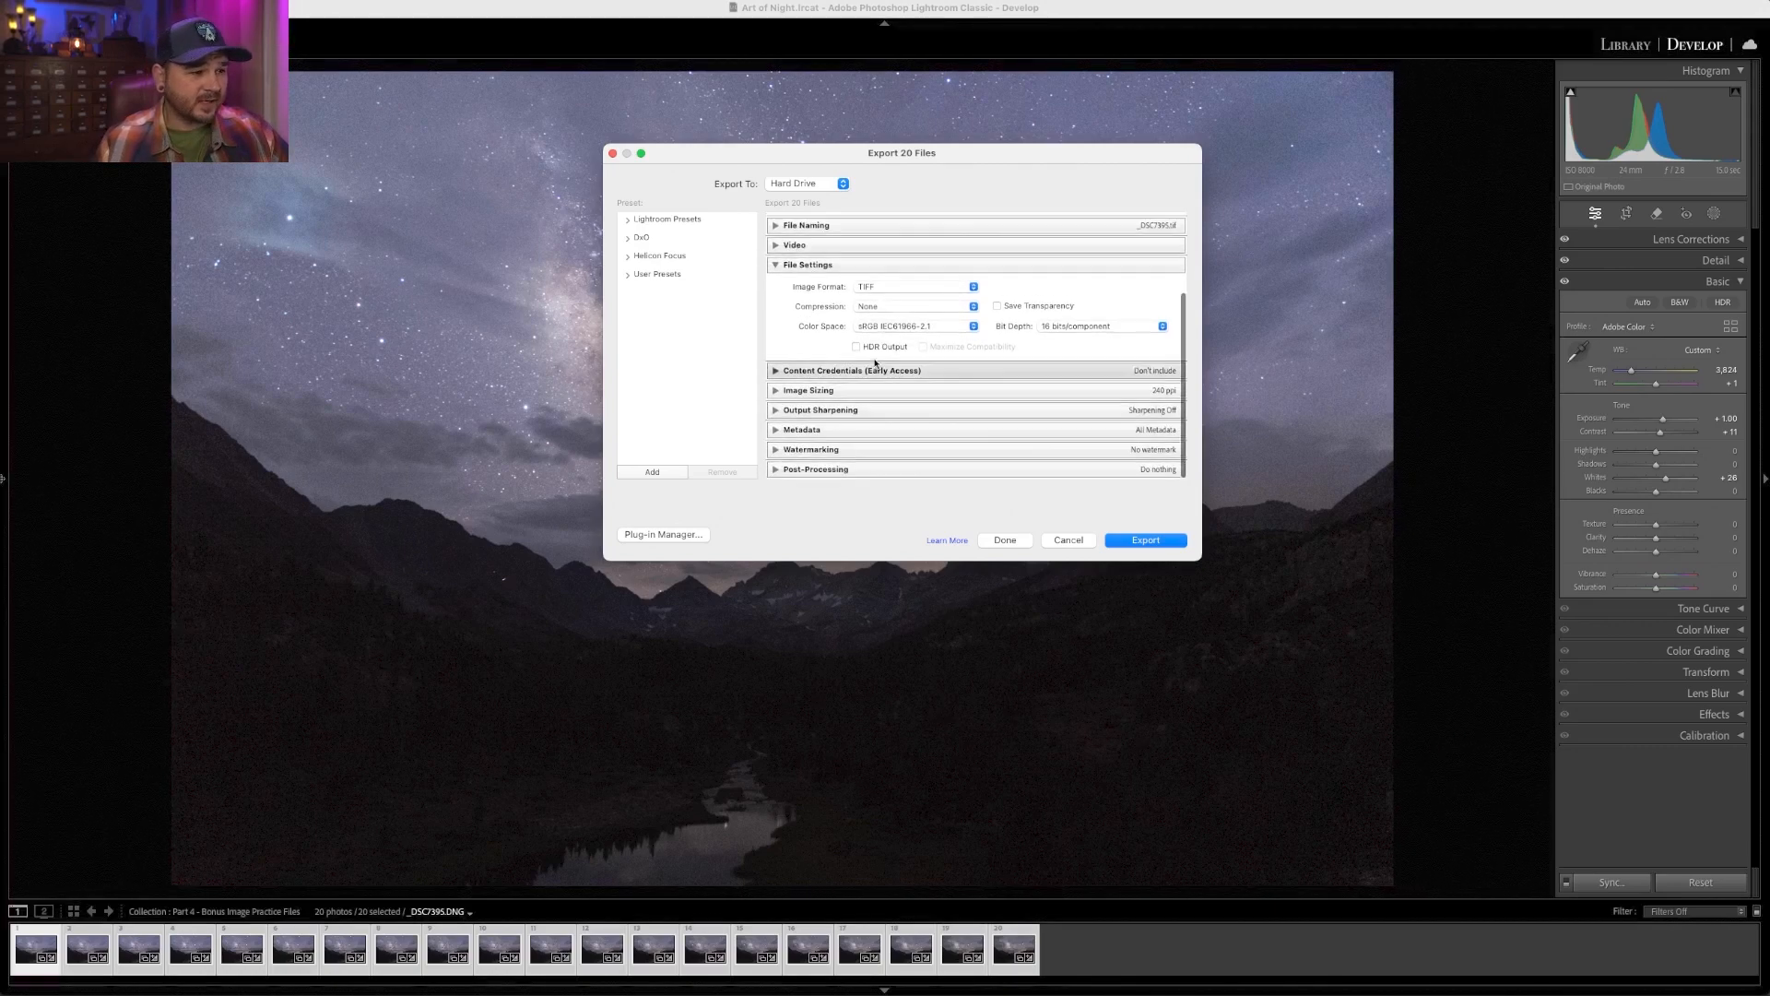
click(777, 390)
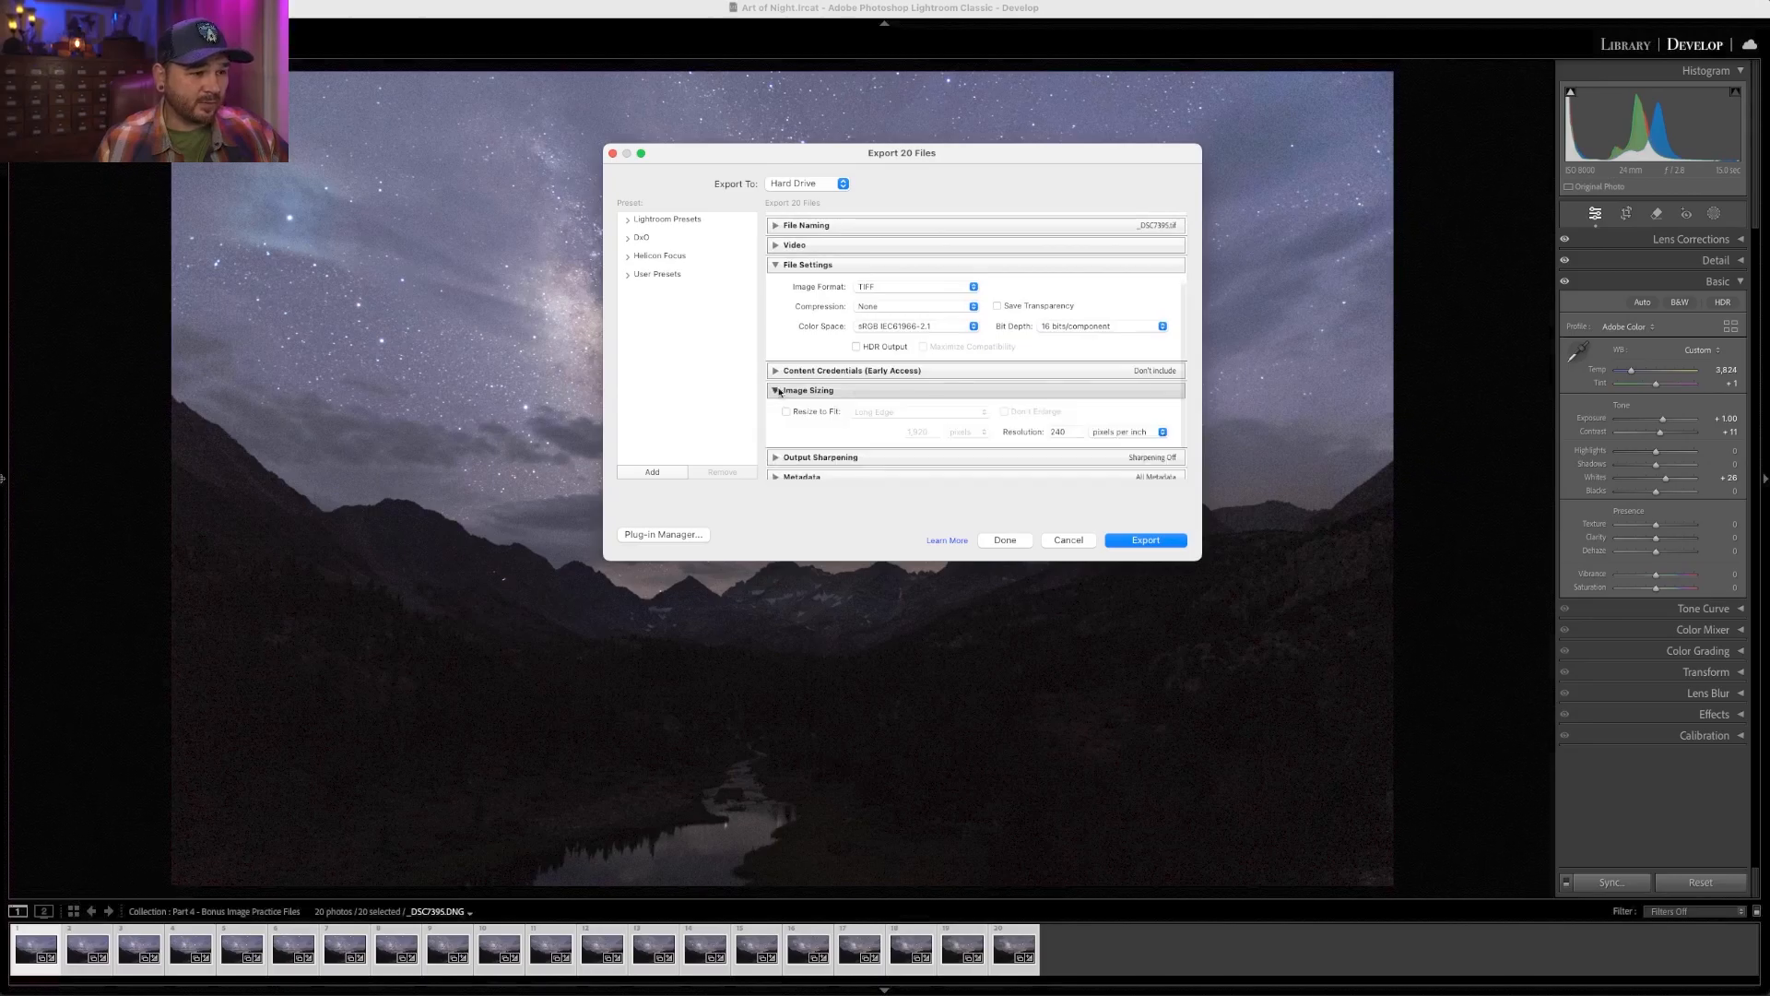
click(777, 390)
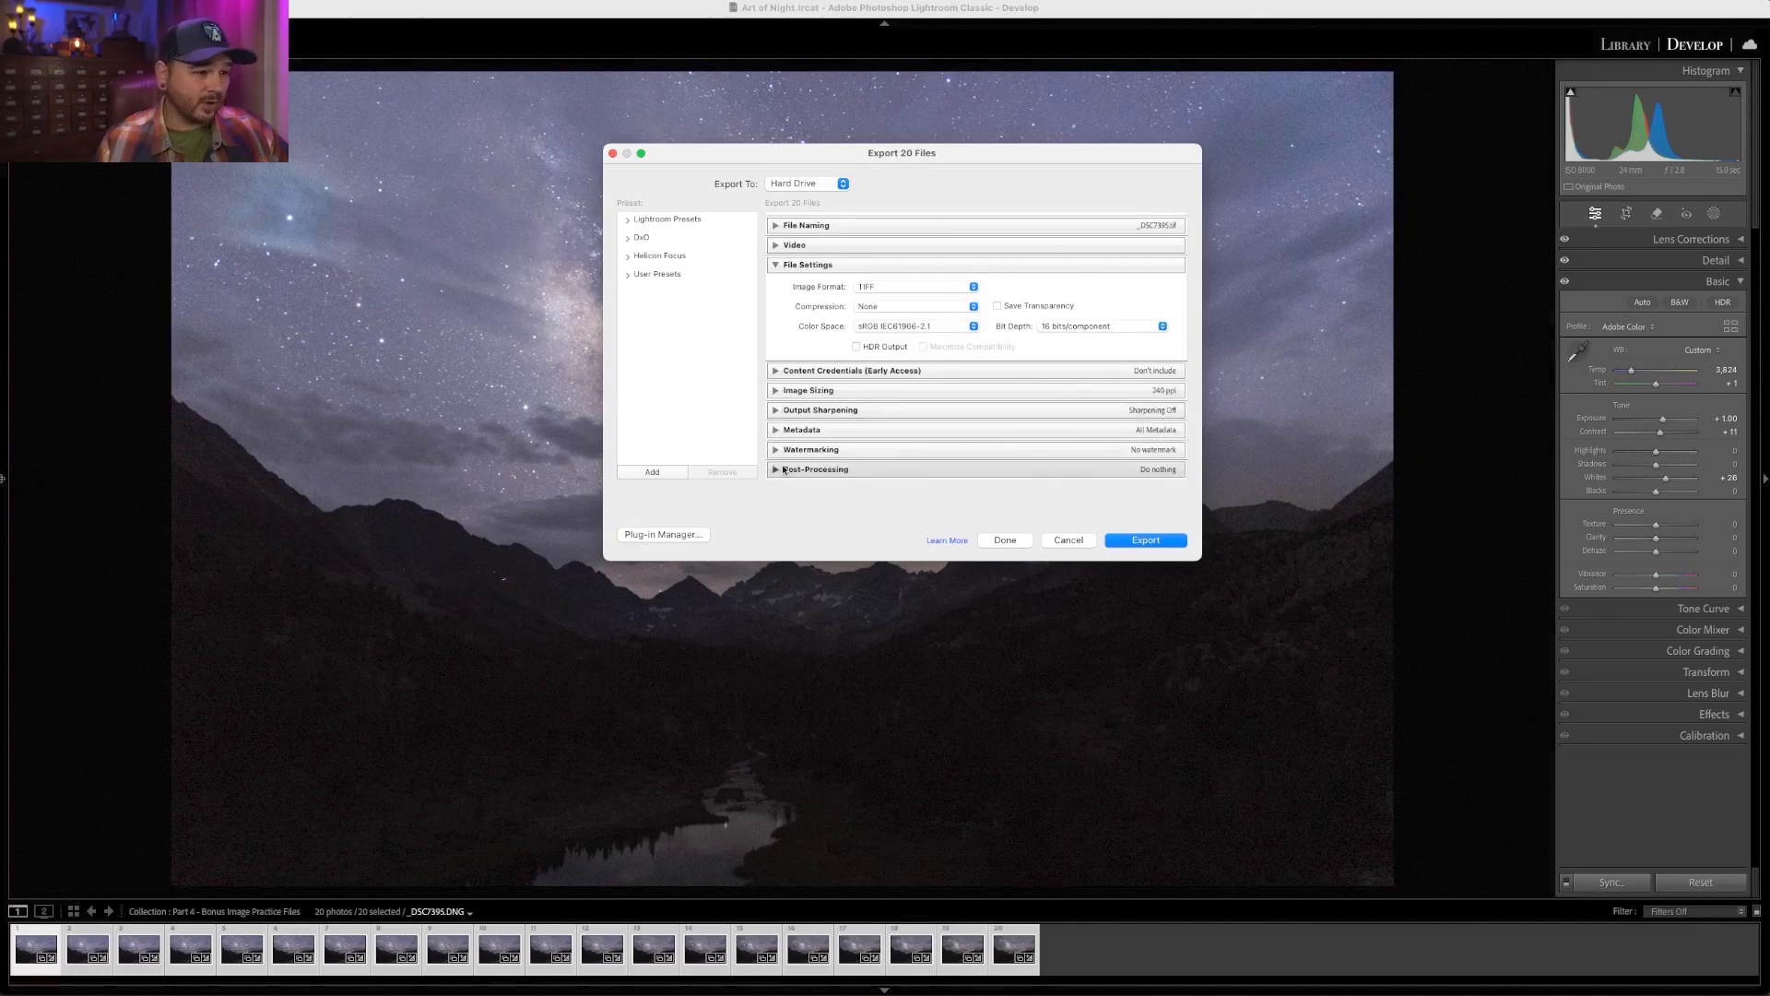
click(777, 430)
click(777, 430)
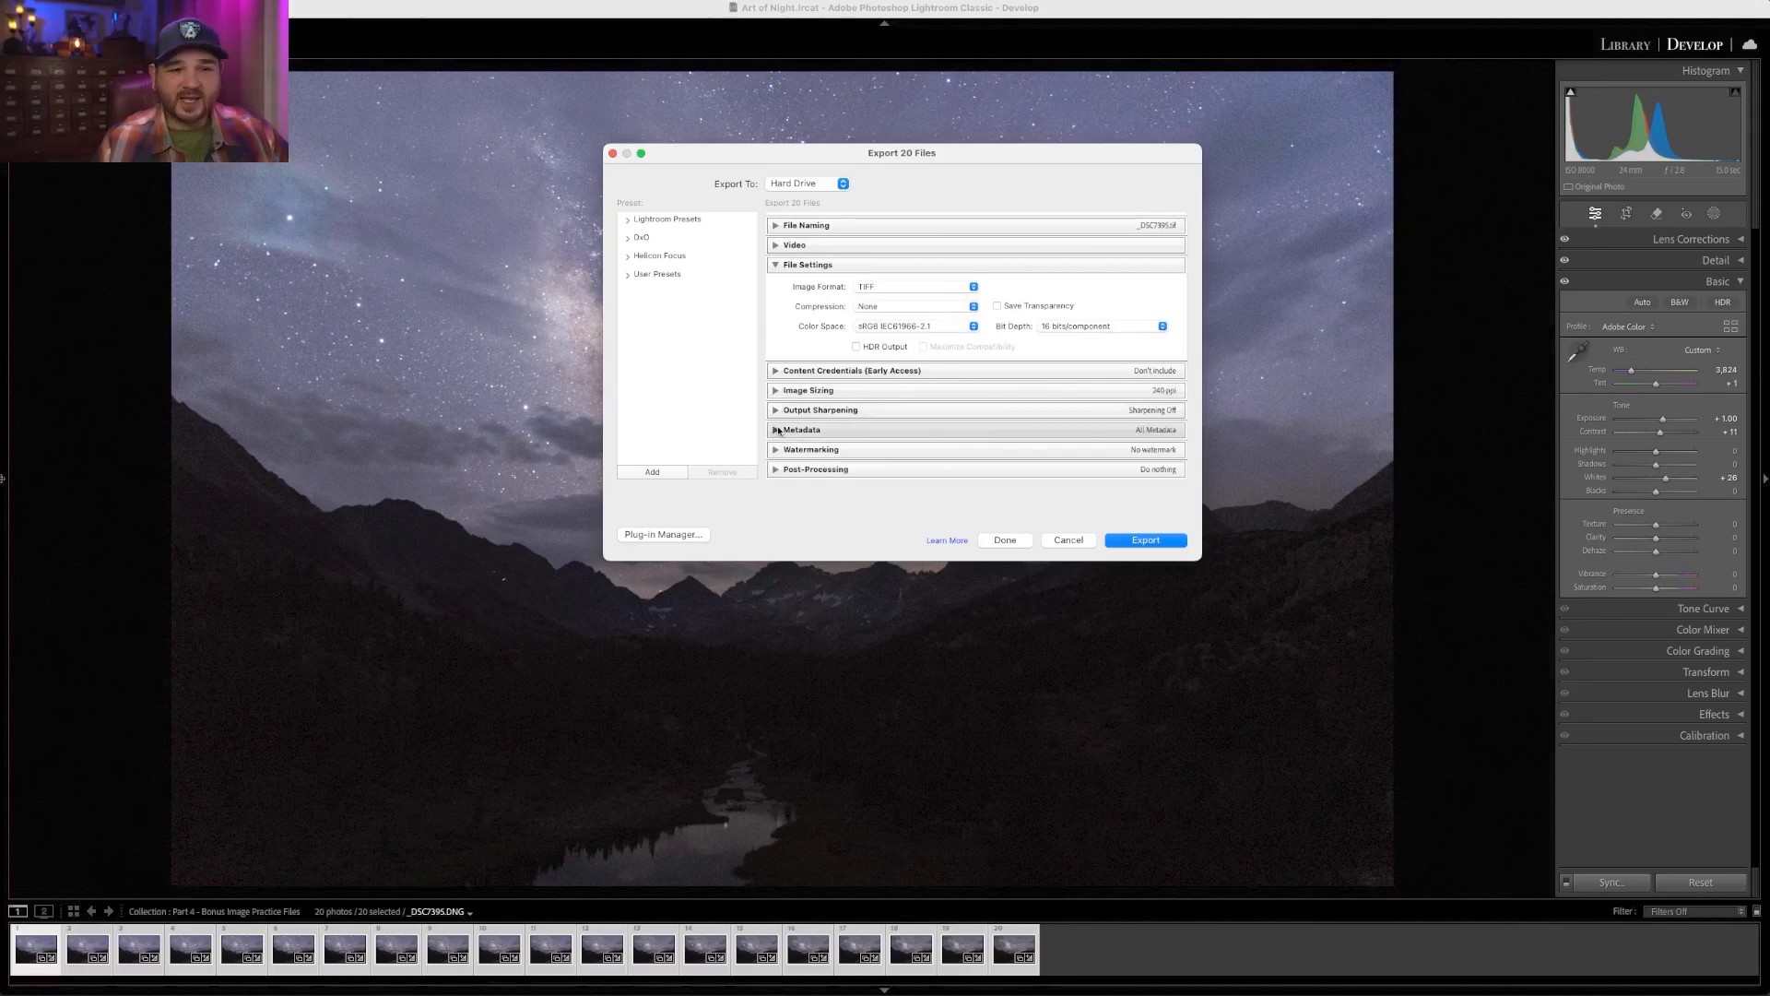
click(1155, 545)
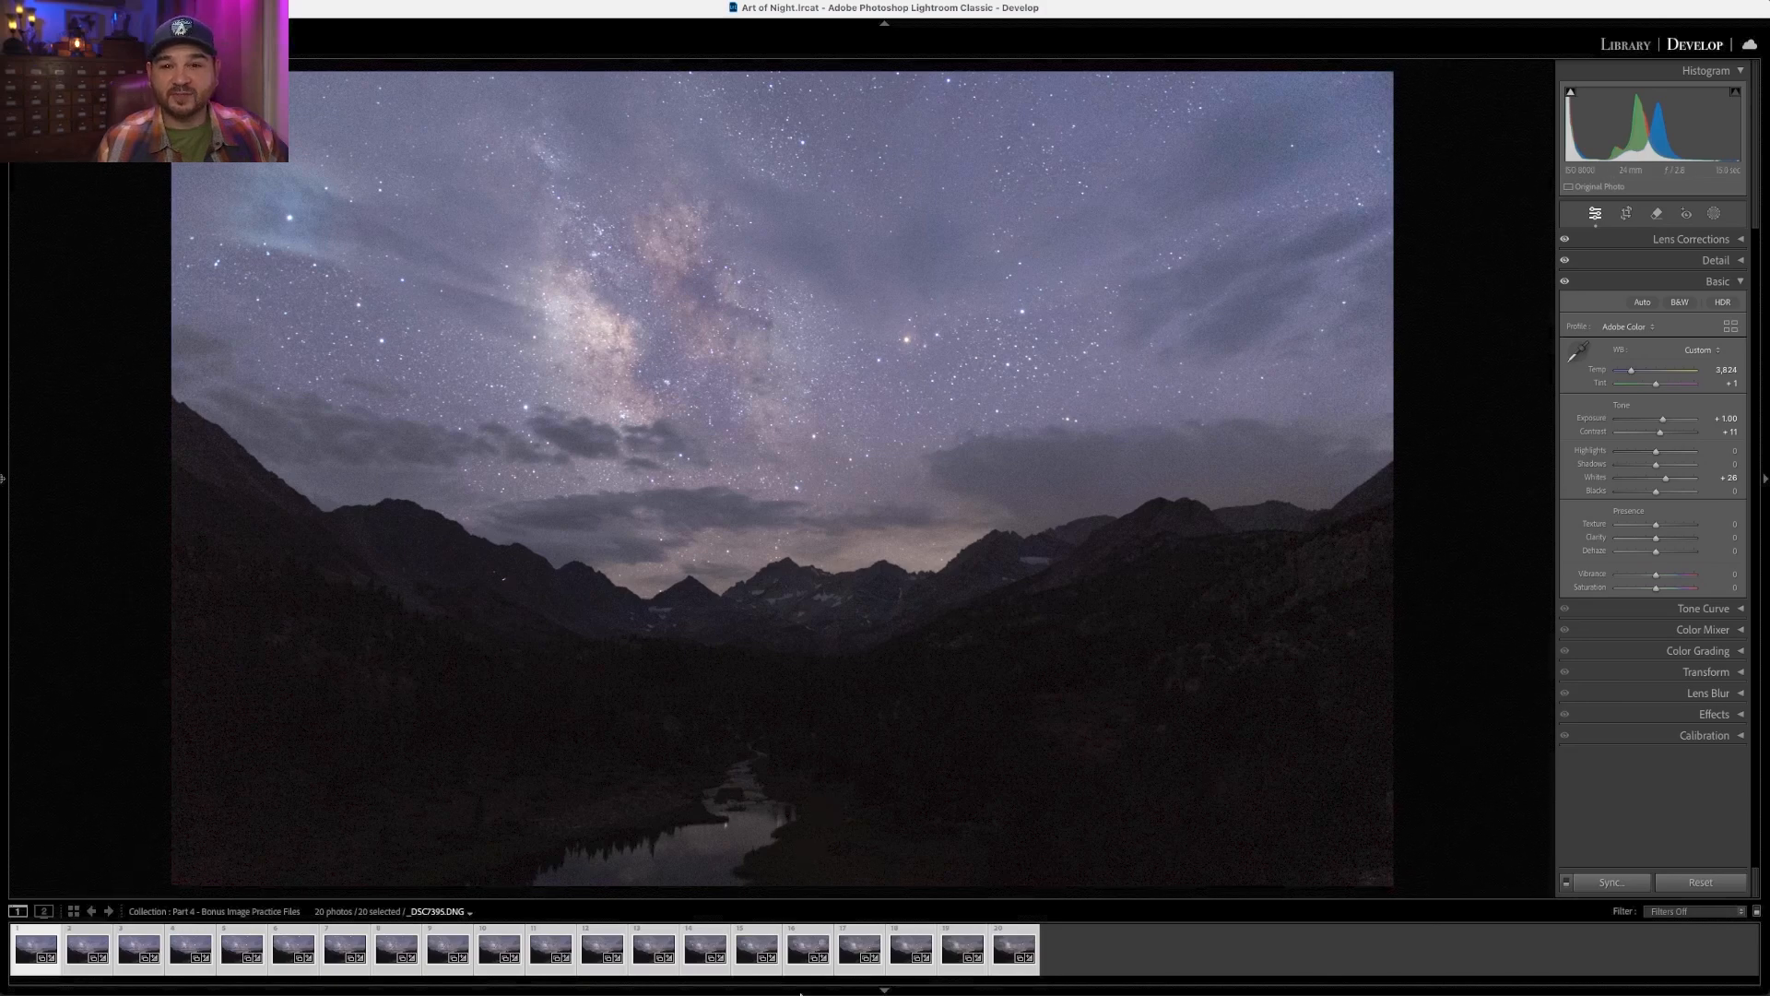
- Switch to Starry Landscape Stacker and load _DSC7395.tif through _DSC7414.tif from the Stacking for Noise Reduction folder
mouse_move(800, 992)
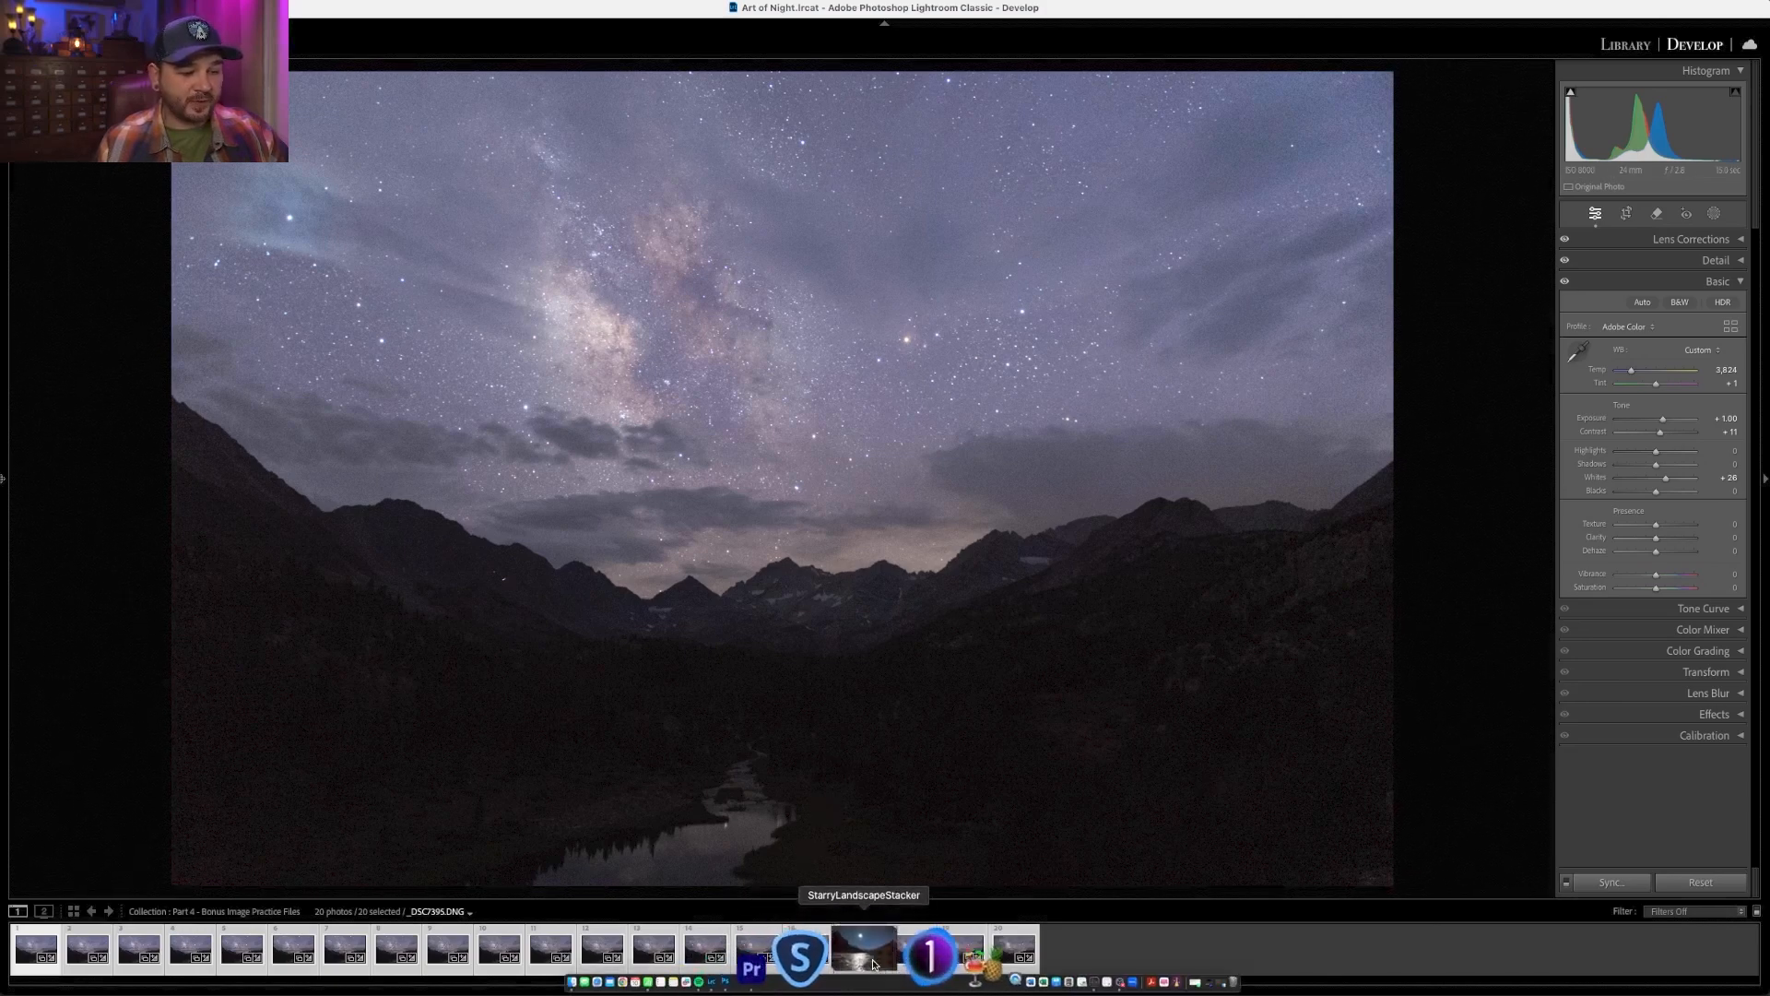
click(872, 964)
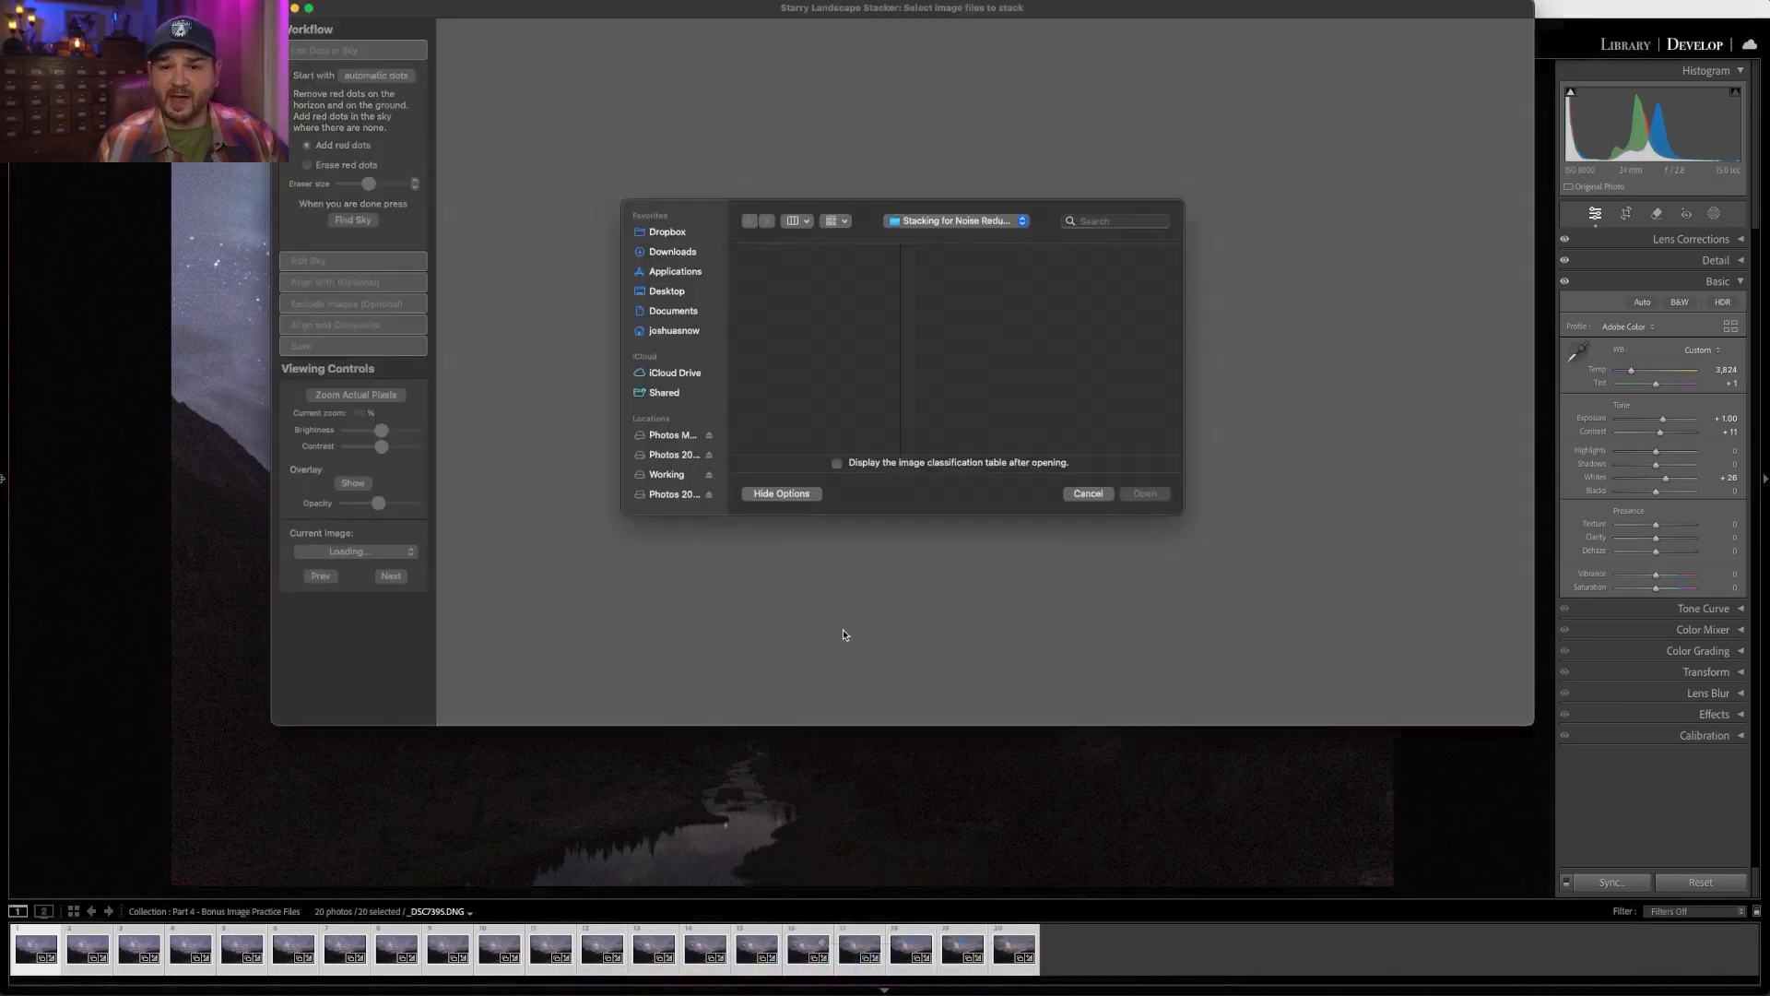
click(789, 282)
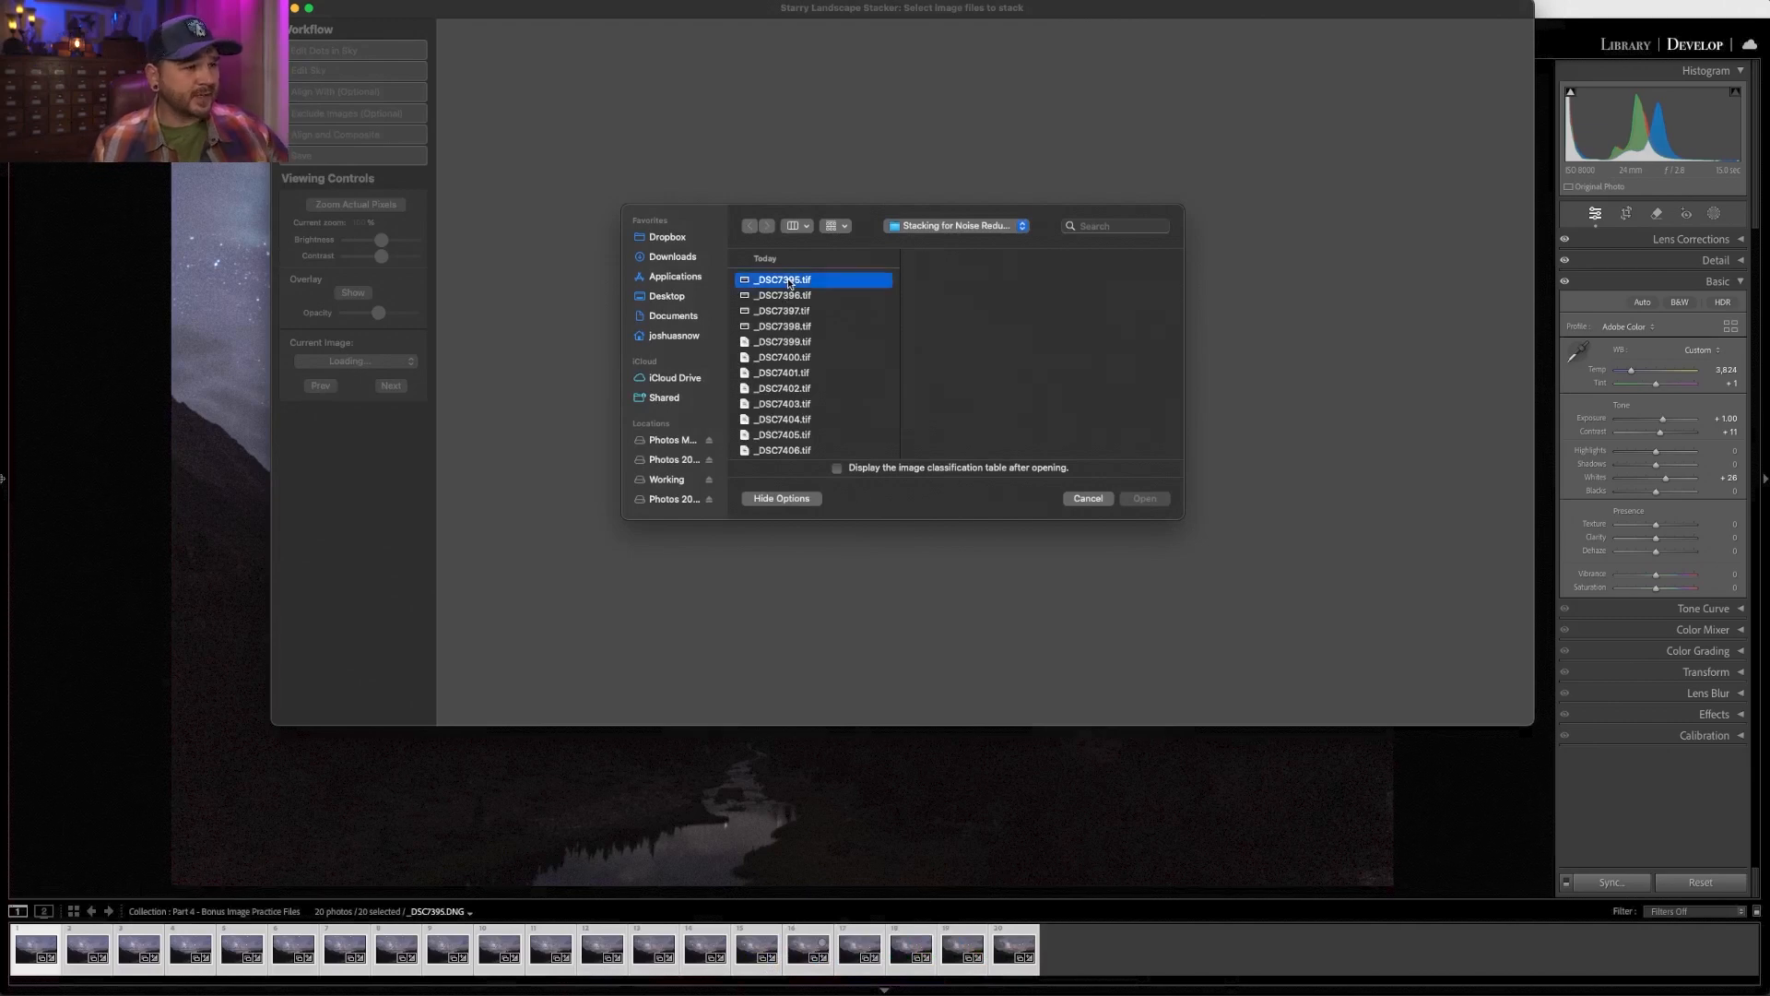
scroll(792, 369, down, 4)
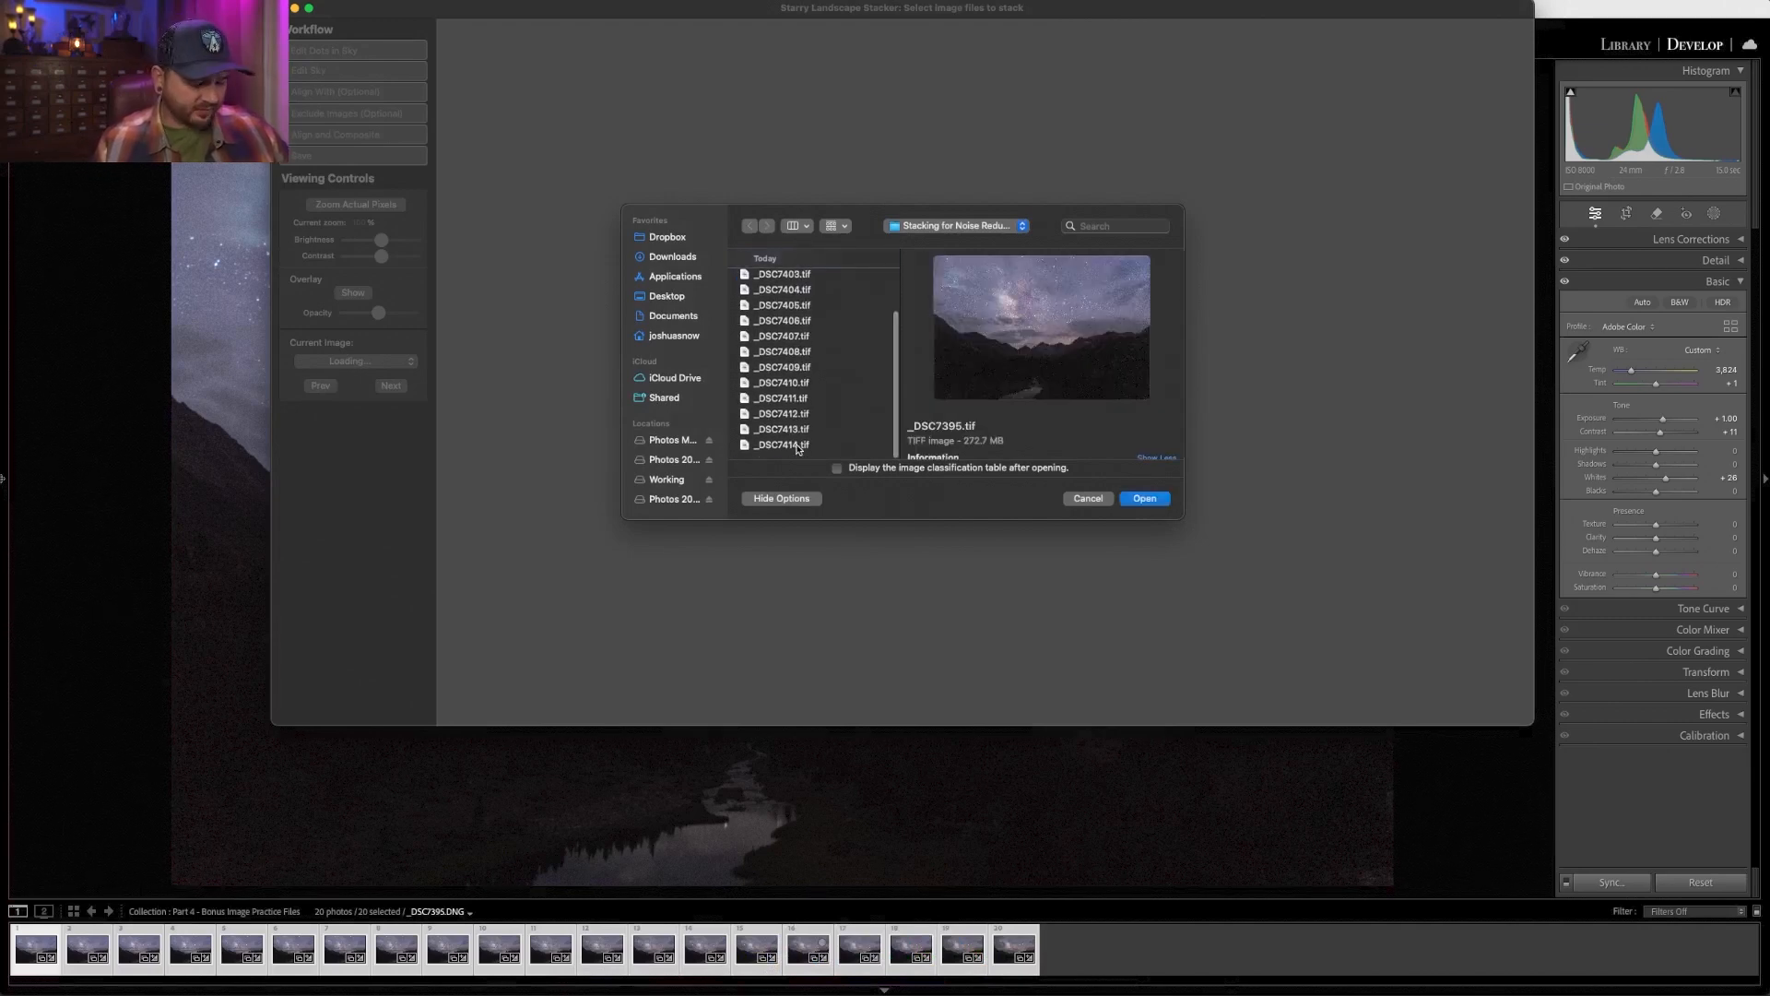
shift+click(798, 447)
click(1143, 497)
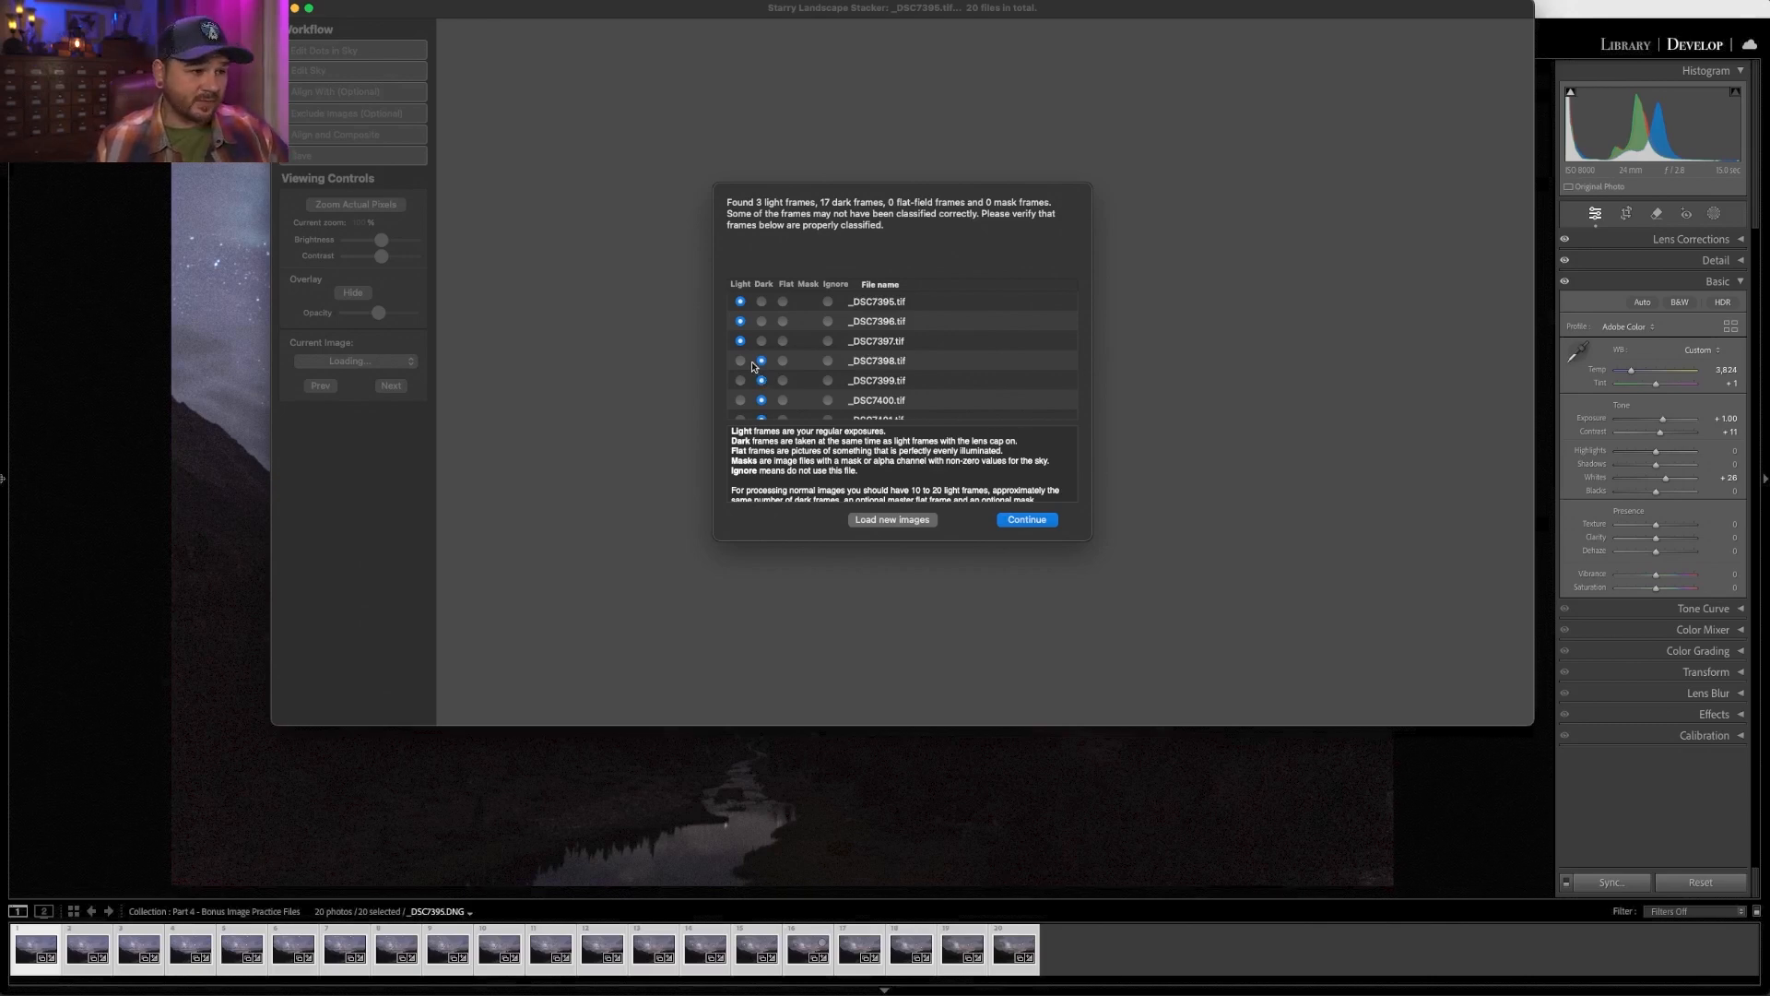
- Classify all loaded frames as light frames and continue
drag(752, 362, 737, 396)
scroll(766, 352, up, 3)
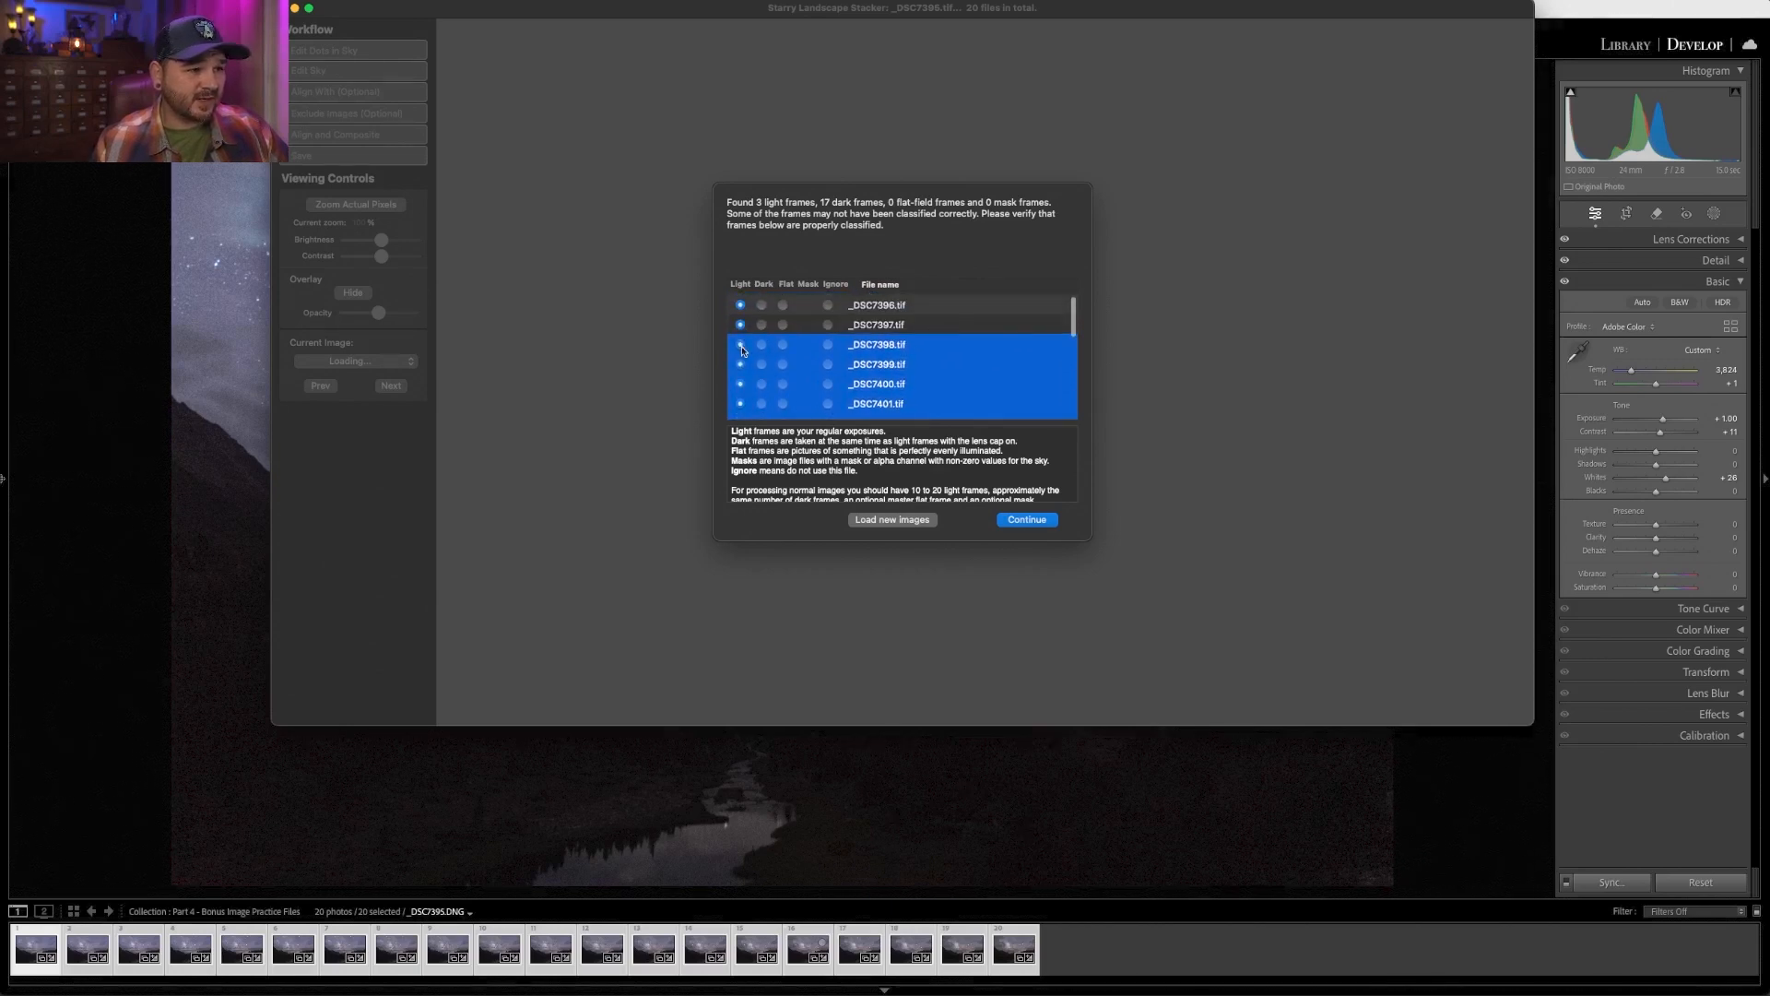
scroll(747, 349, down, 5)
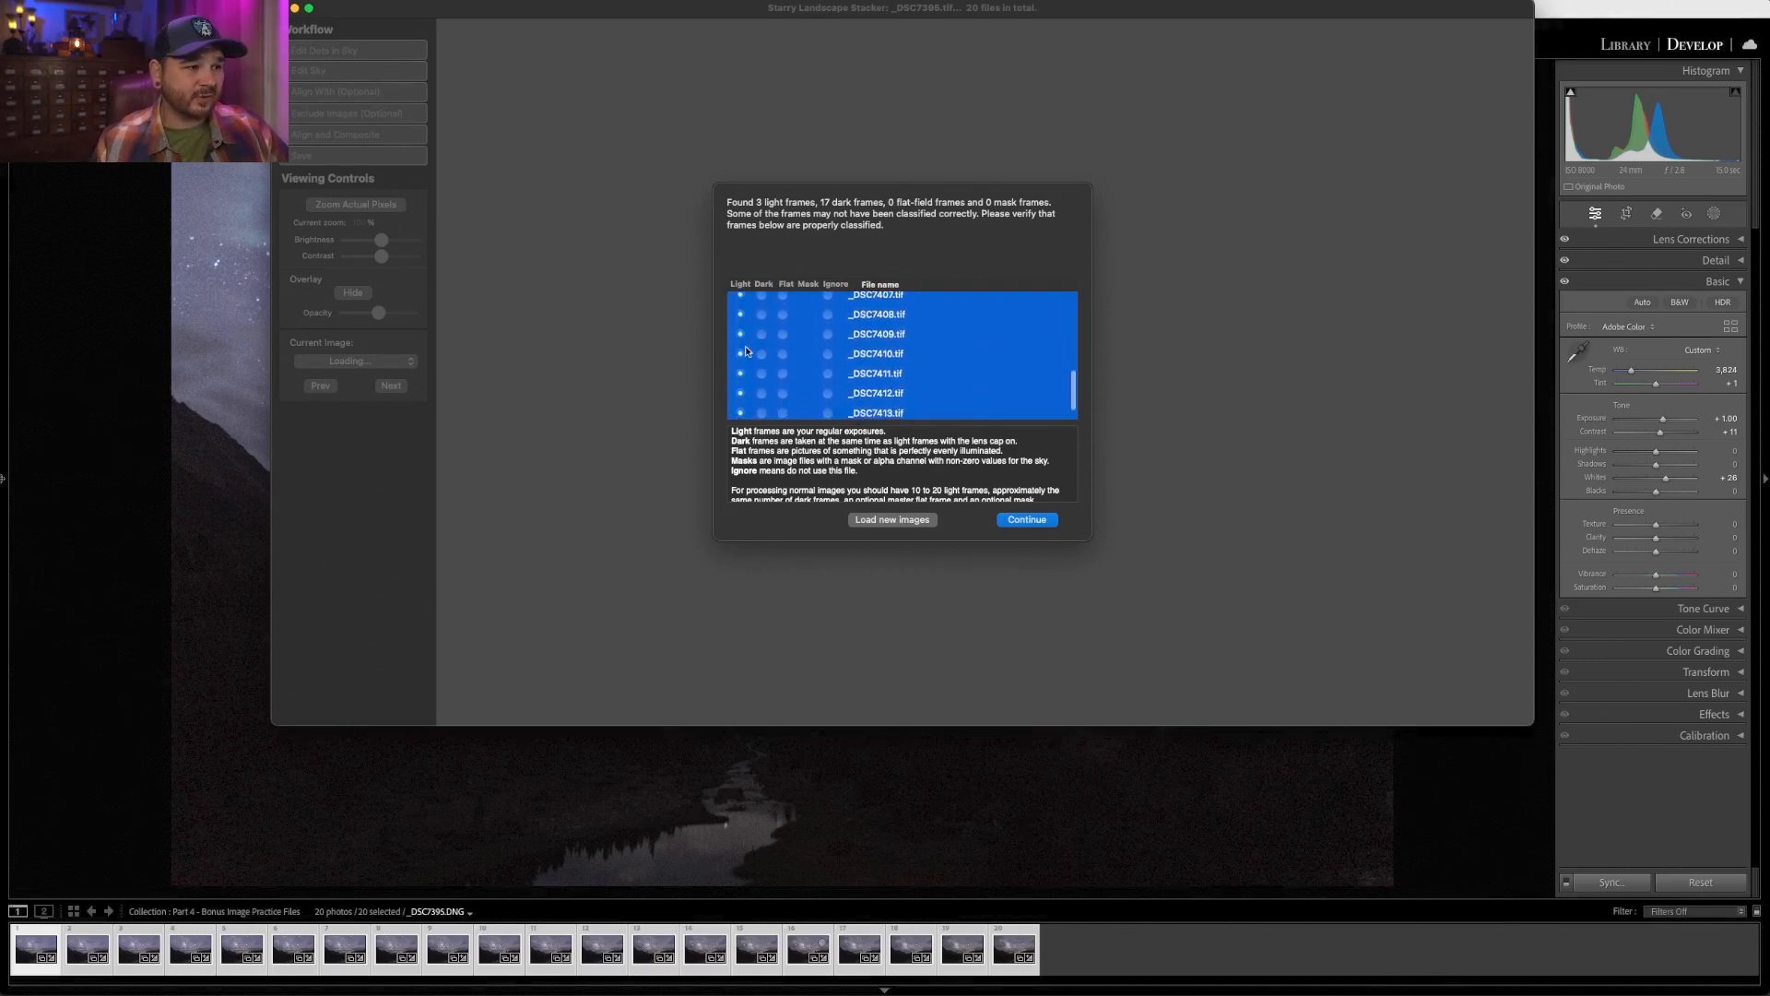
scroll(847, 369, up, 5)
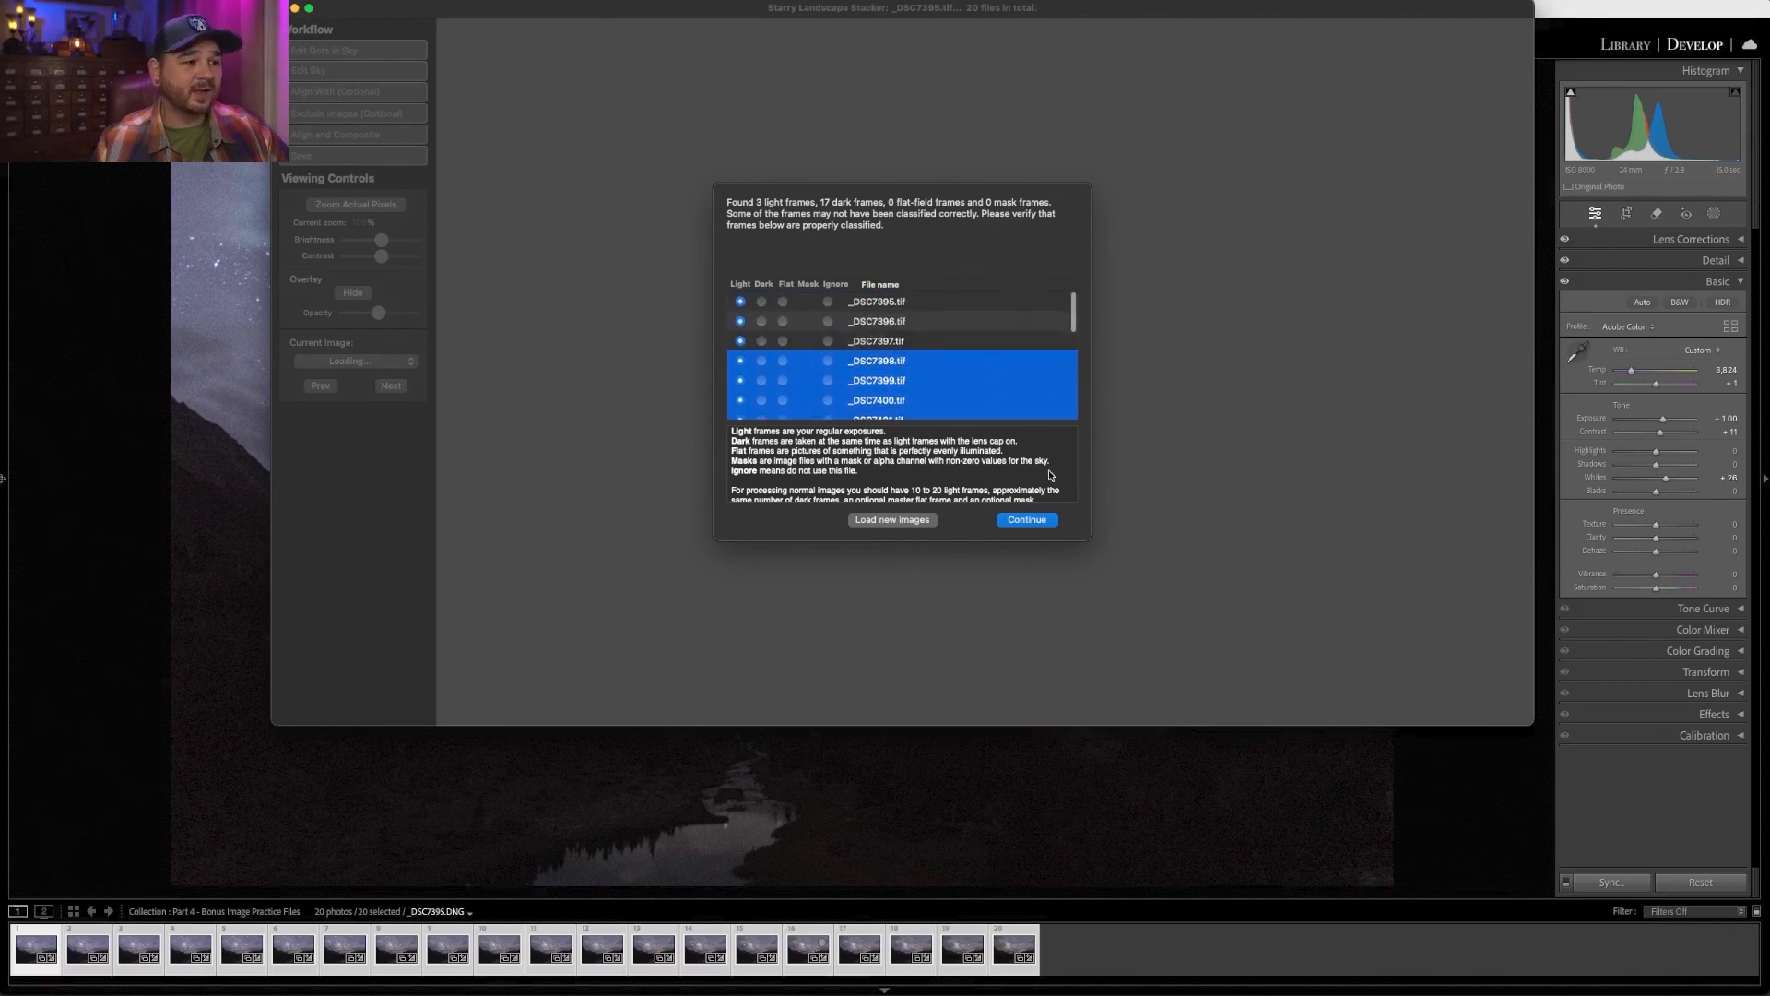
click(1037, 520)
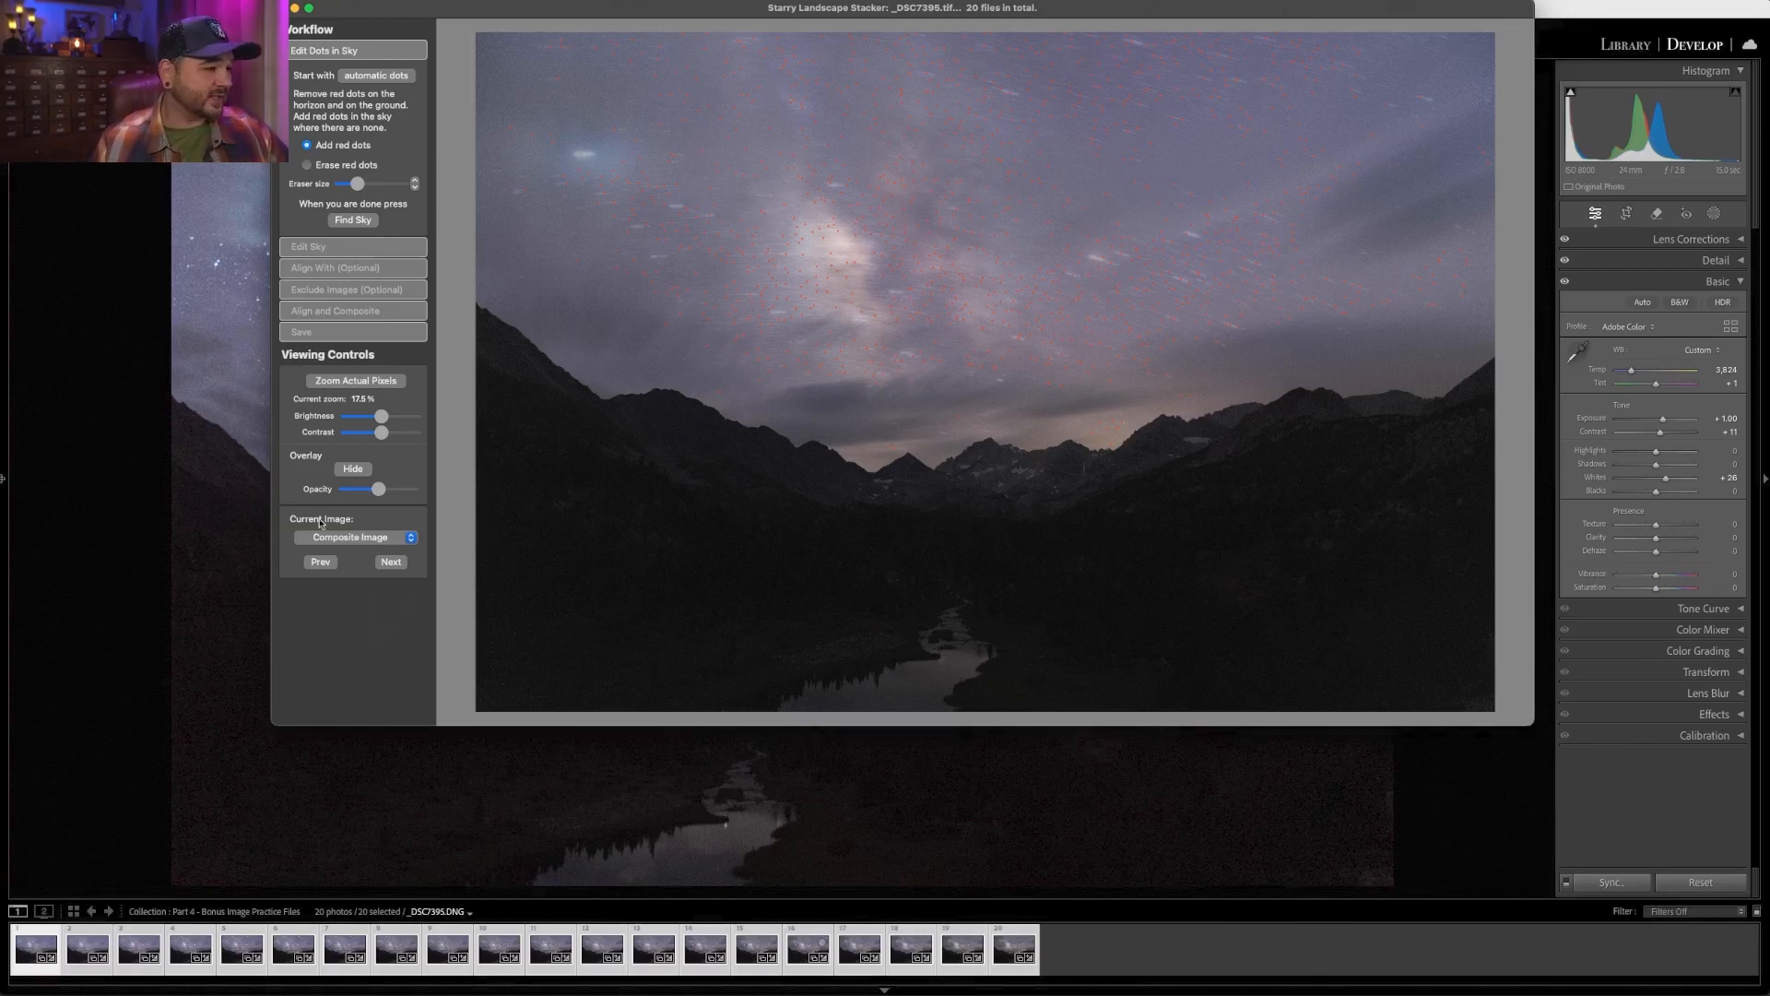
- Display _DSC7405.tif as the current image and run Find Sky
click(351, 538)
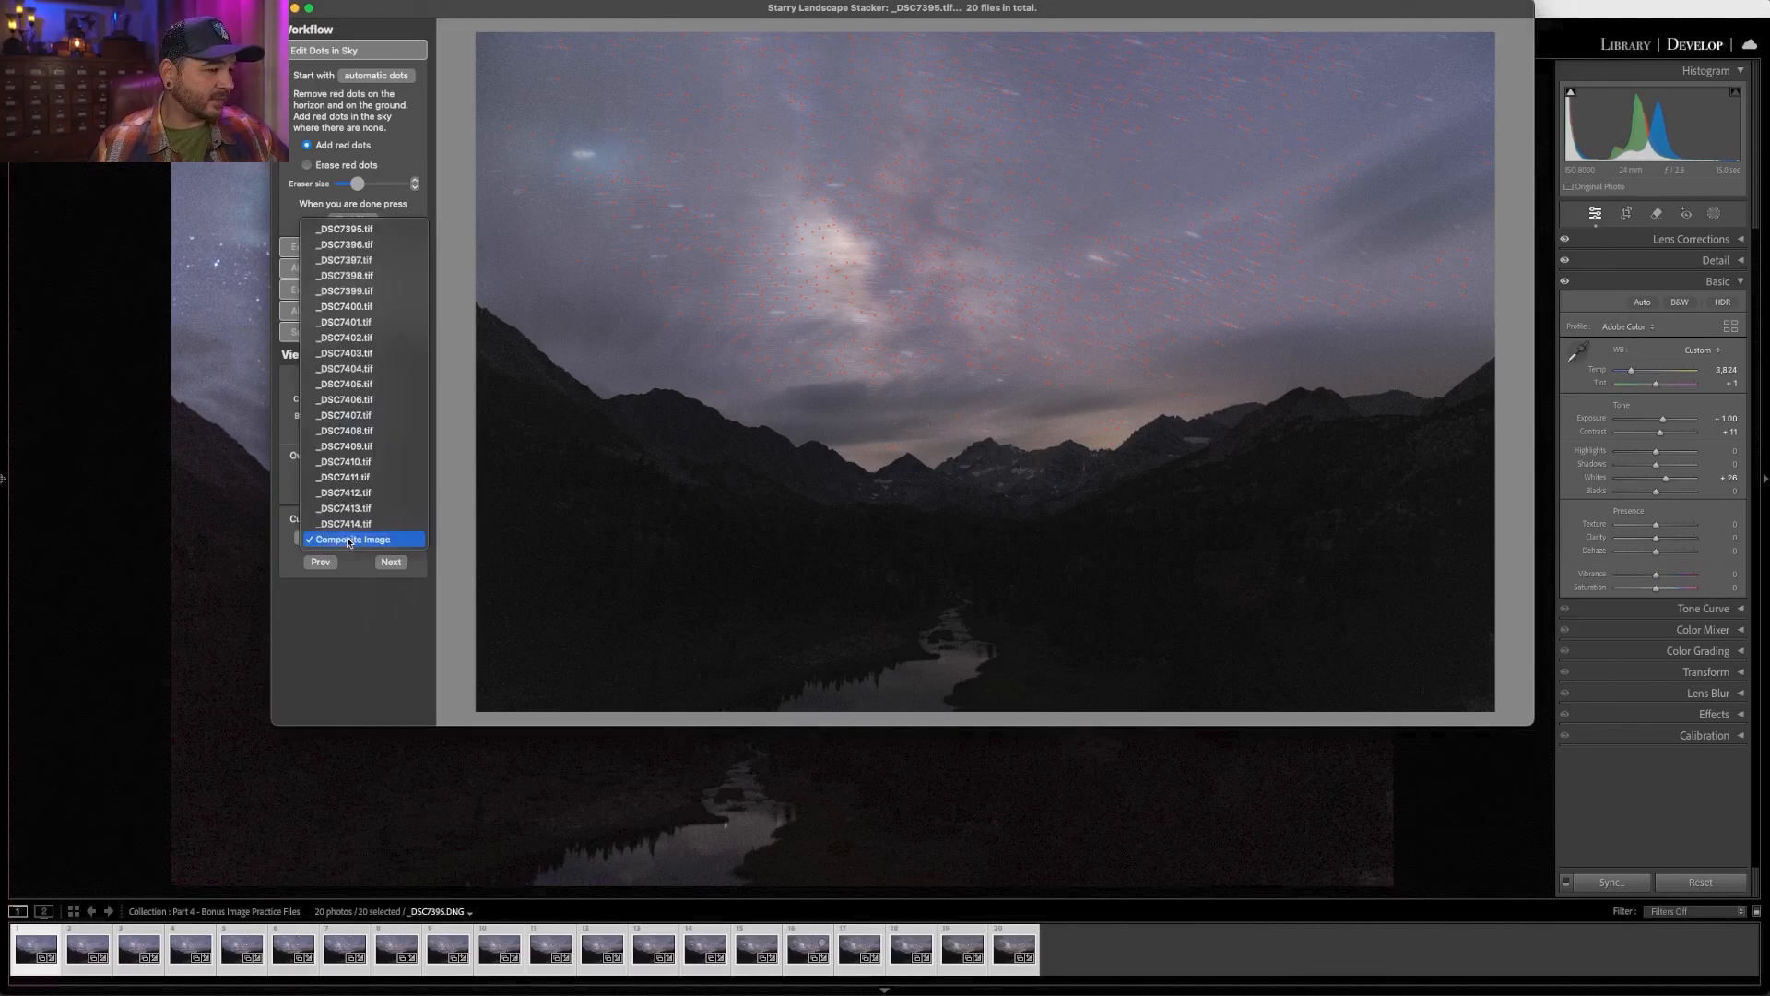
click(367, 384)
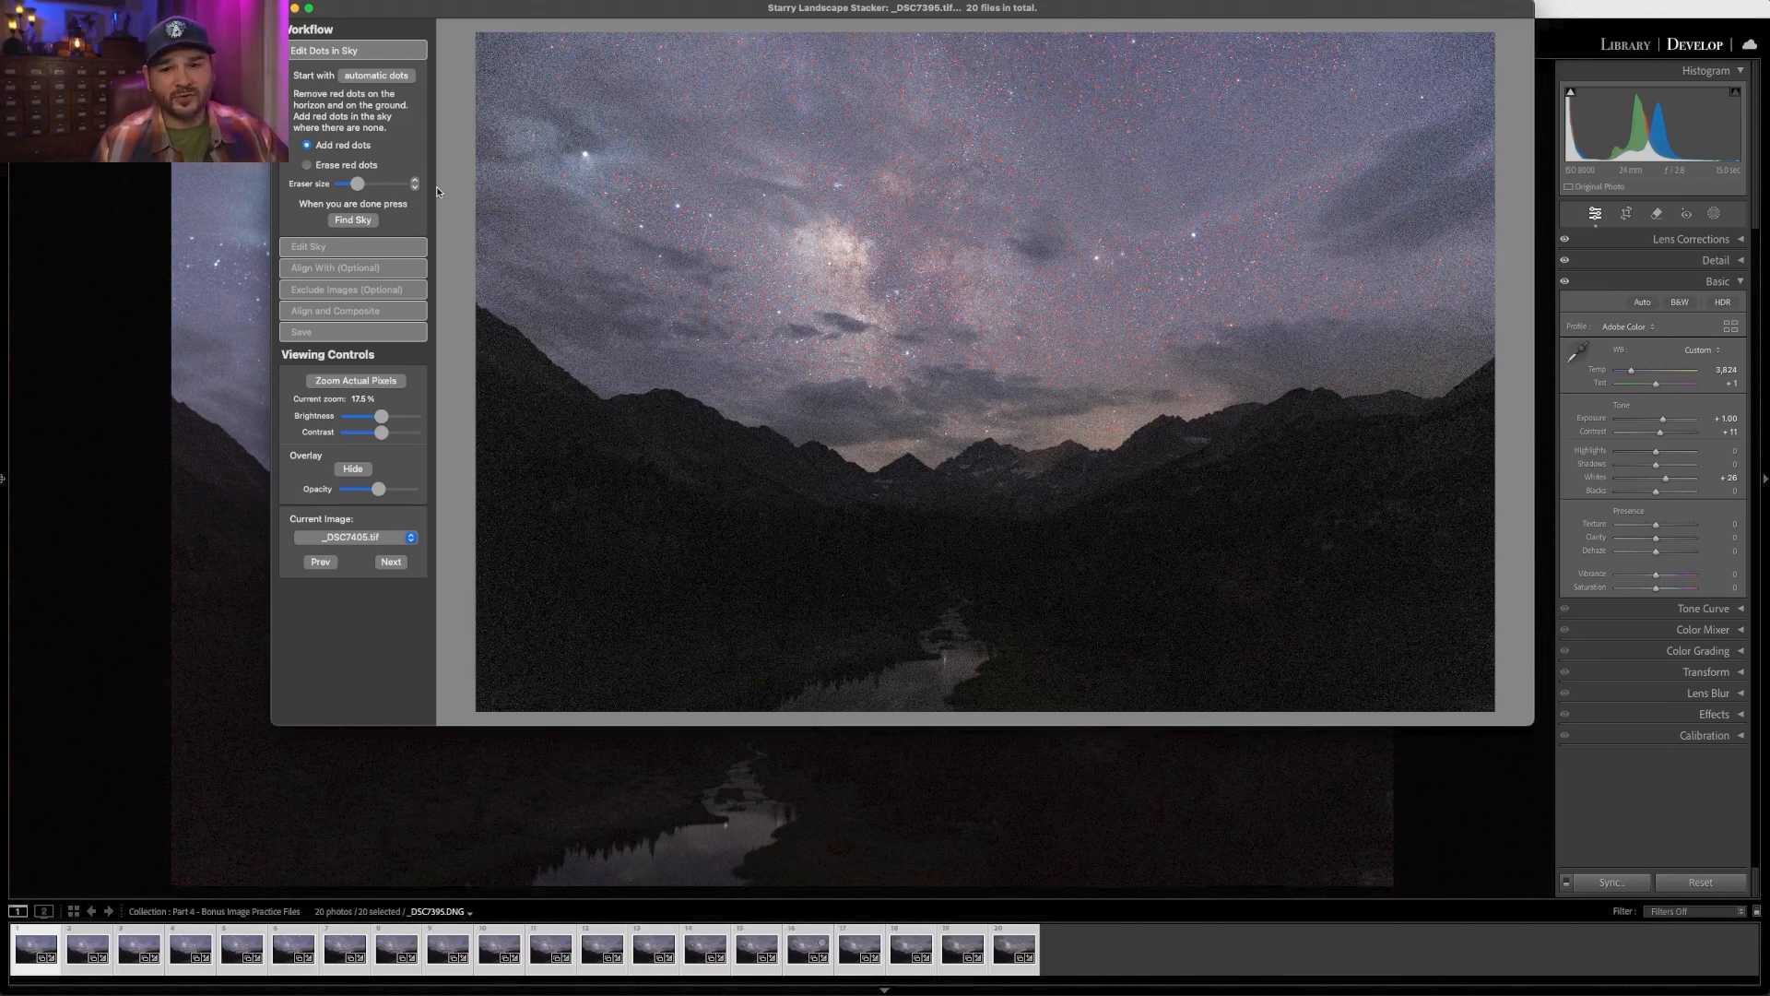
click(352, 220)
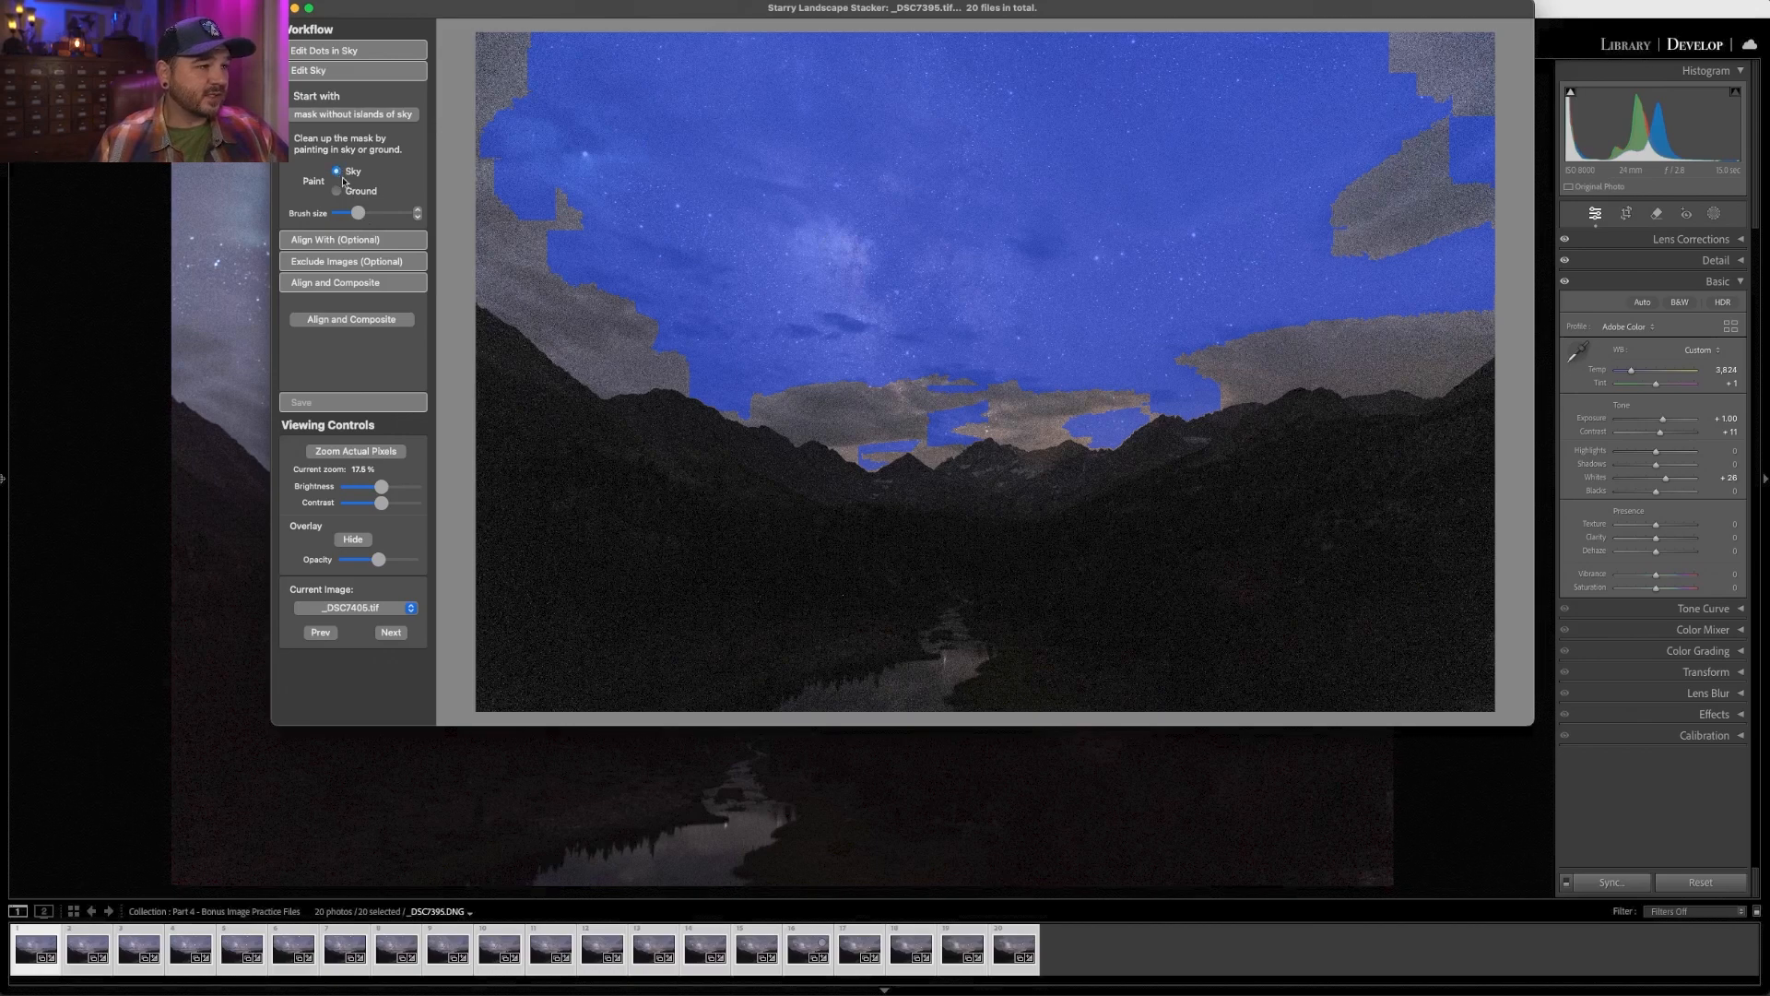
- Enlarge the brush and paint the remaining grey patches of sky into the sky mask
drag(359, 214, 367, 214)
click(384, 214)
click(507, 54)
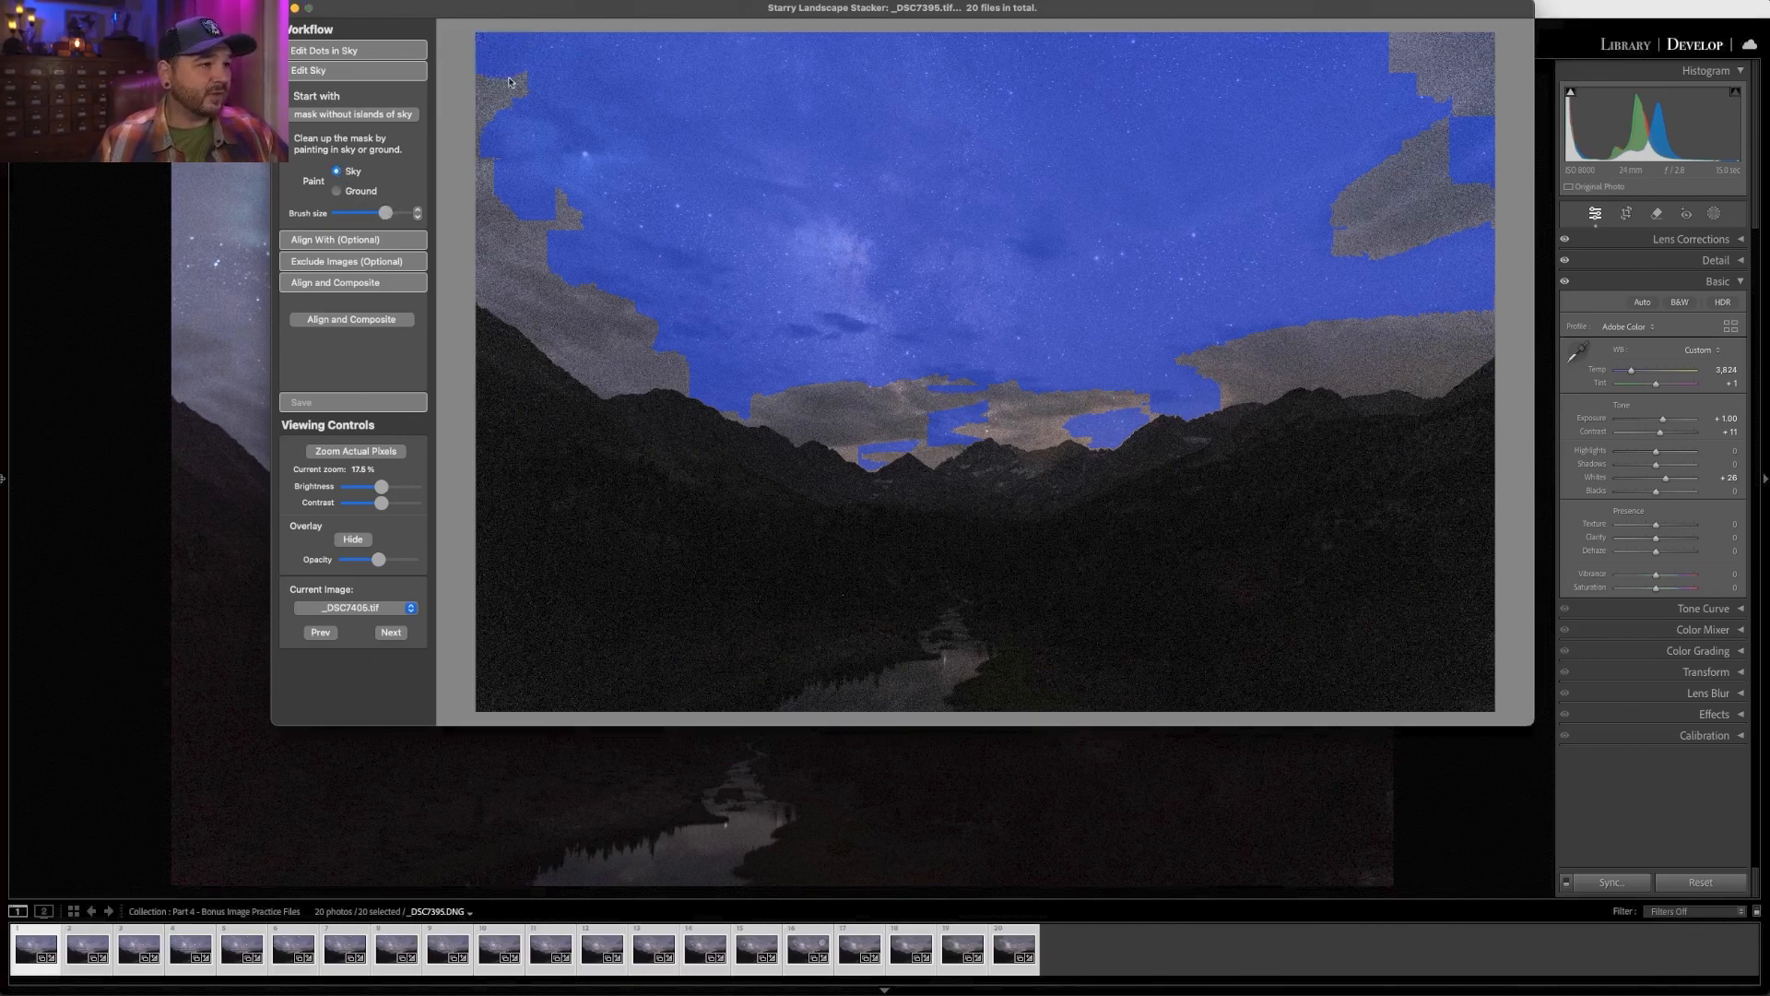
drag(509, 83, 494, 173)
mouse_move(487, 250)
mouse_down()
mouse_move(617, 368)
mouse_move(661, 359)
mouse_move(592, 280)
mouse_move(559, 193)
mouse_move(673, 334)
mouse_move(760, 385)
mouse_move(892, 431)
mouse_move(998, 392)
mouse_move(1086, 413)
mouse_move(1165, 379)
mouse_move(1490, 334)
mouse_move(1515, 300)
mouse_move(1279, 265)
mouse_move(1501, 175)
mouse_move(1416, 220)
mouse_move(1536, 142)
mouse_move(1430, 74)
mouse_move(1413, 19)
mouse_move(1366, 188)
mouse_up()
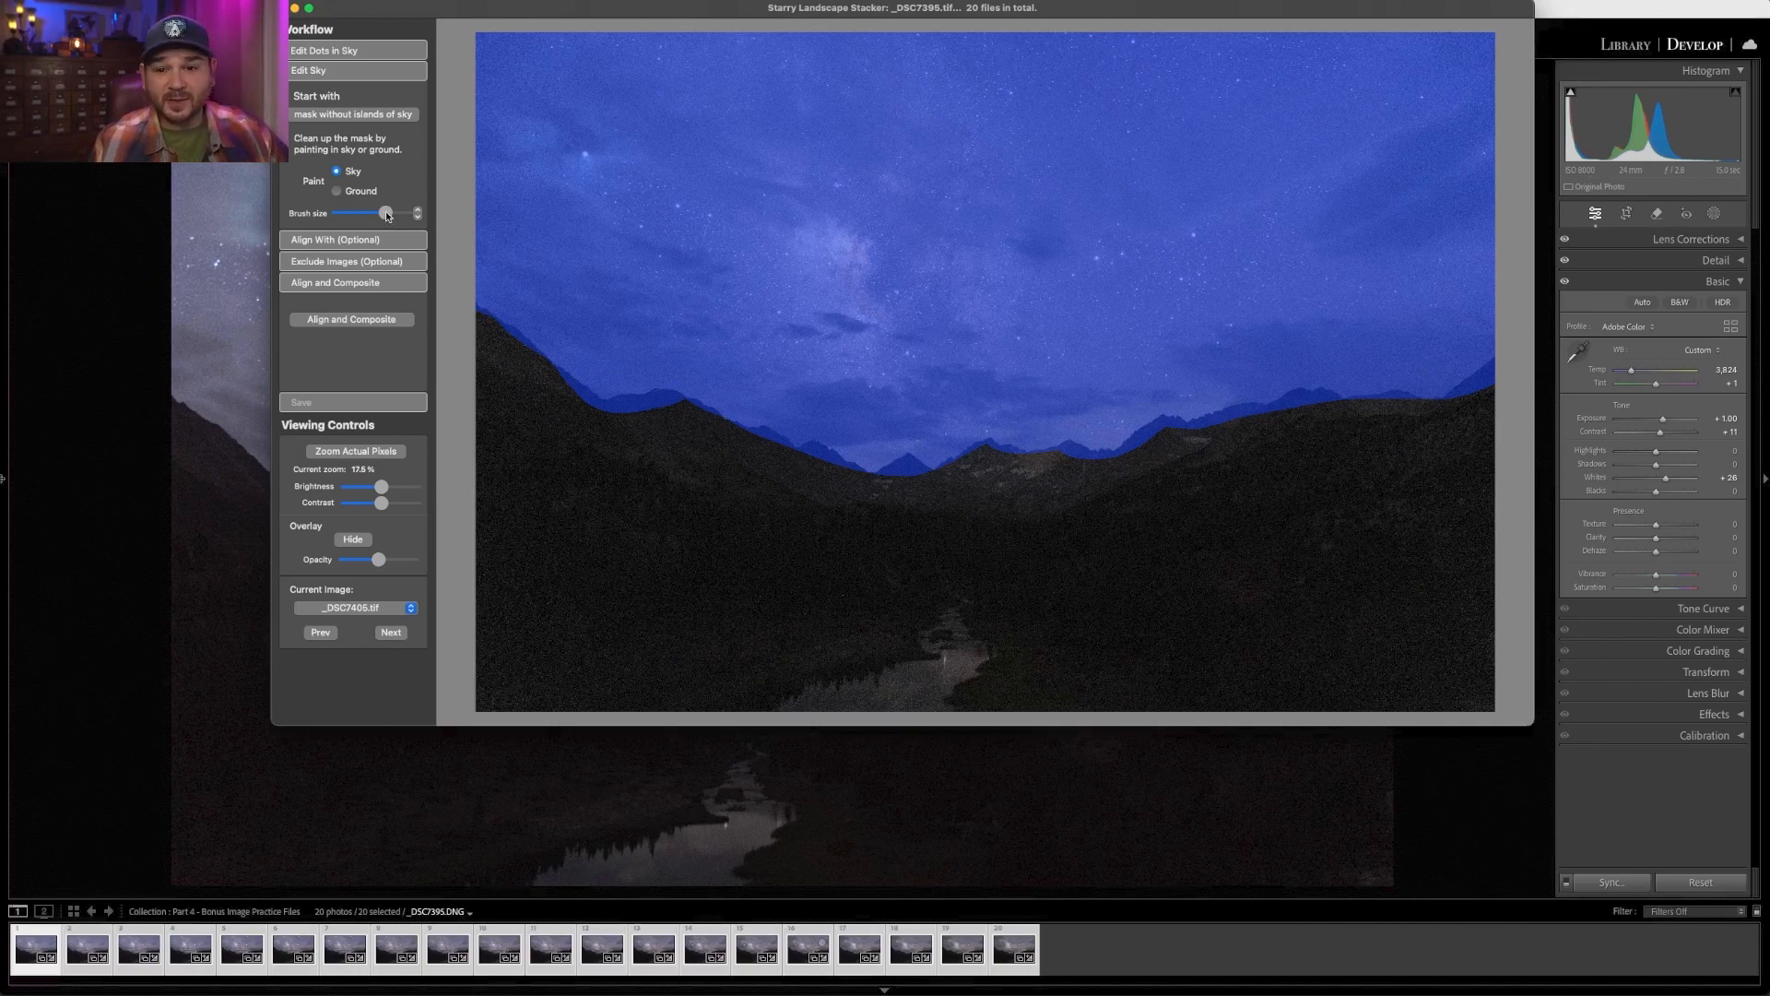
- Switch to painting ground with a smaller brush and paint along the mountain ridge to mark it as ground
click(337, 190)
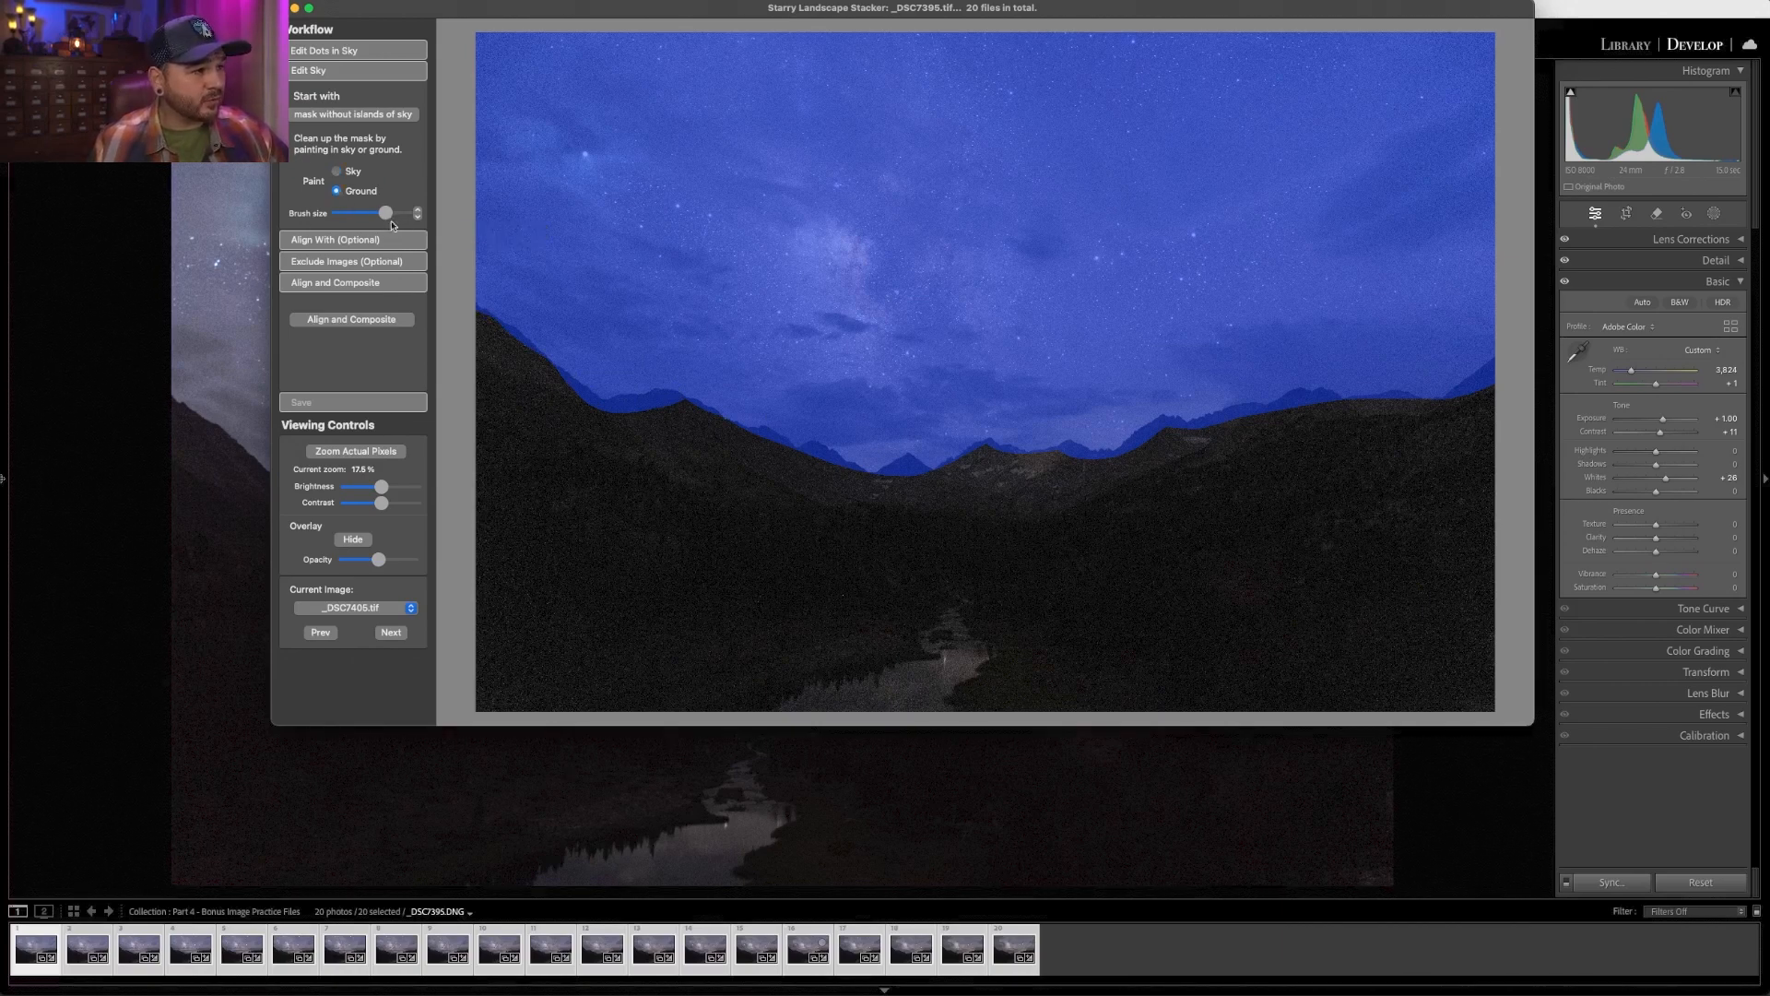
drag(386, 213, 362, 214)
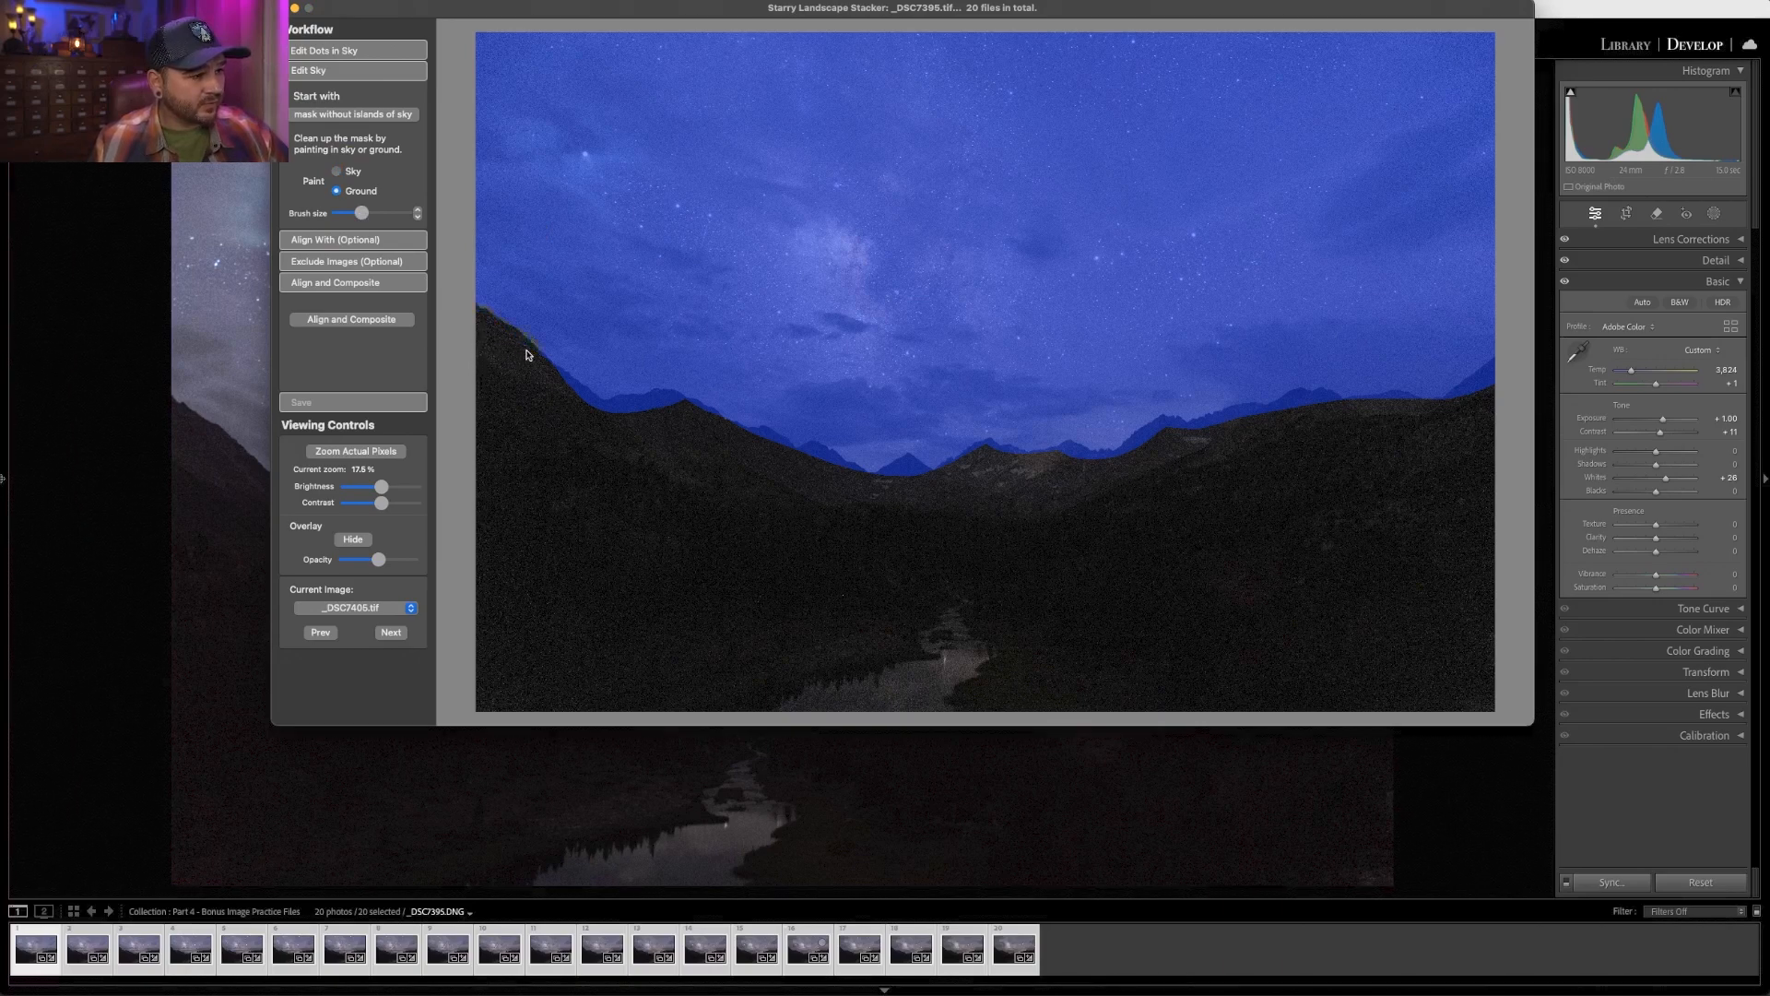
mouse_move(555, 383)
mouse_down()
mouse_move(871, 483)
mouse_move(991, 452)
mouse_move(1130, 461)
mouse_move(1167, 431)
mouse_move(1133, 430)
mouse_move(1198, 433)
mouse_move(1300, 400)
mouse_move(1440, 410)
mouse_move(1489, 380)
mouse_up()
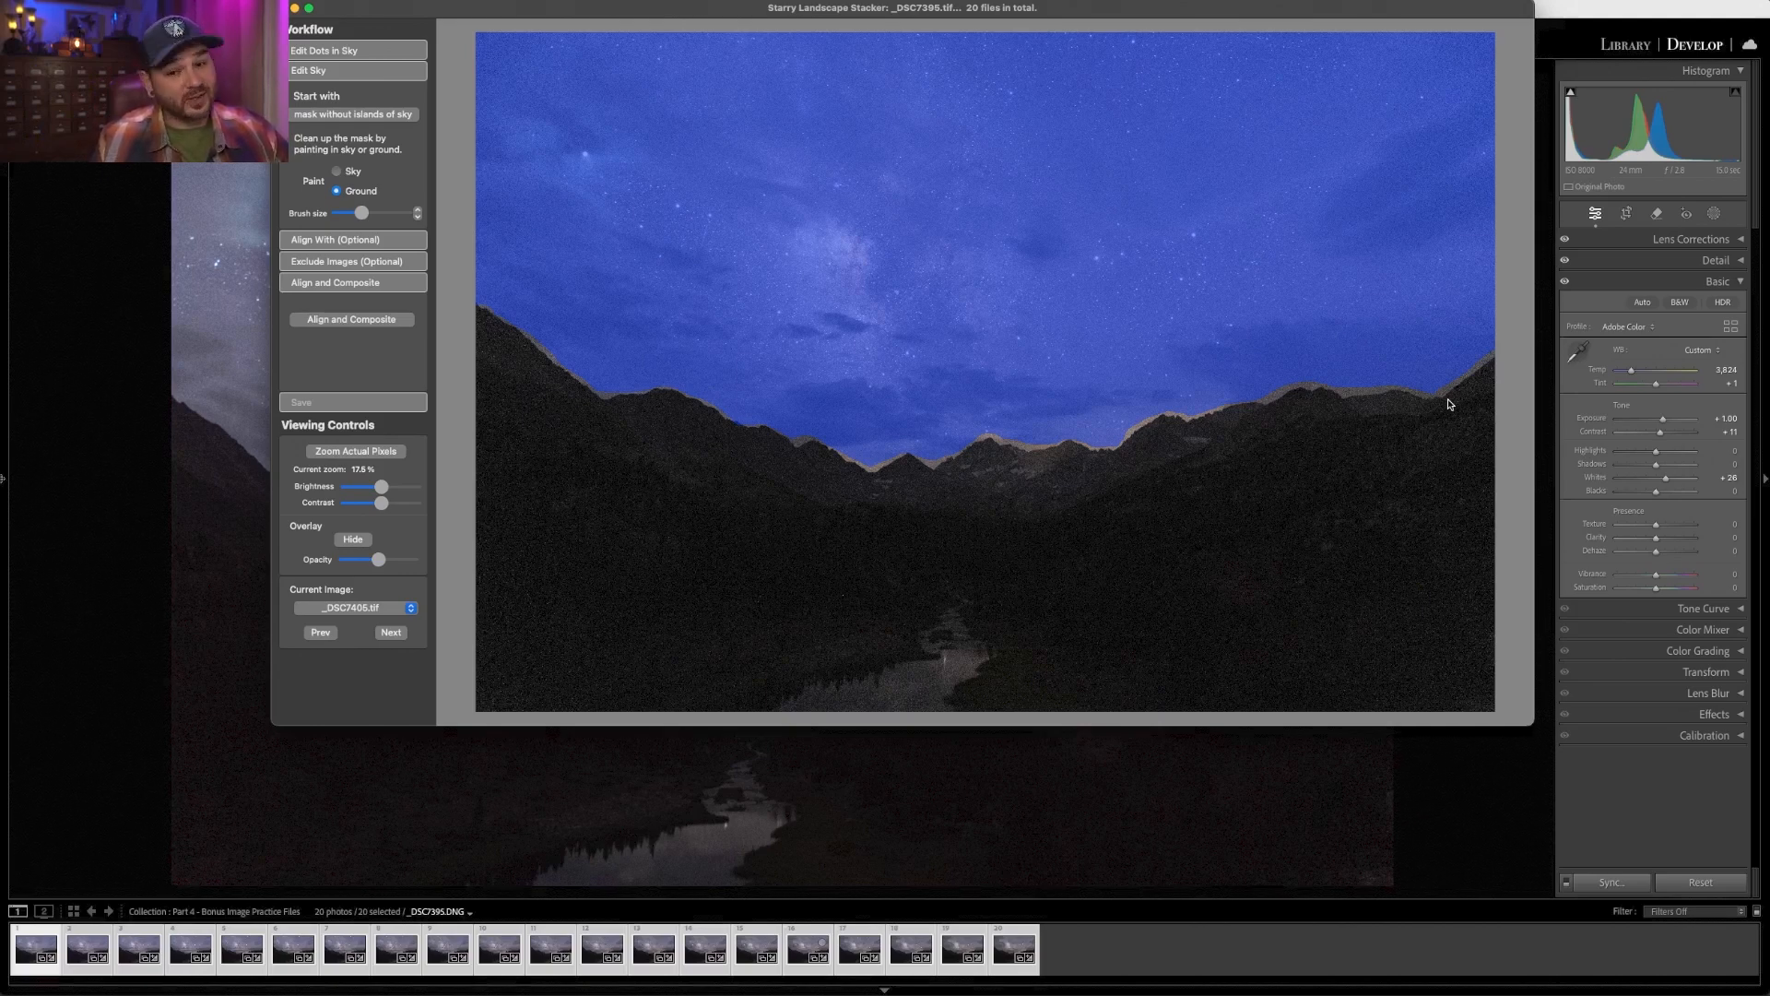
- Run Align and Composite, then save the composite image as _DSC7395-Mean Min Hor Noise in the Stacking for Noise Reduction folder
click(350, 319)
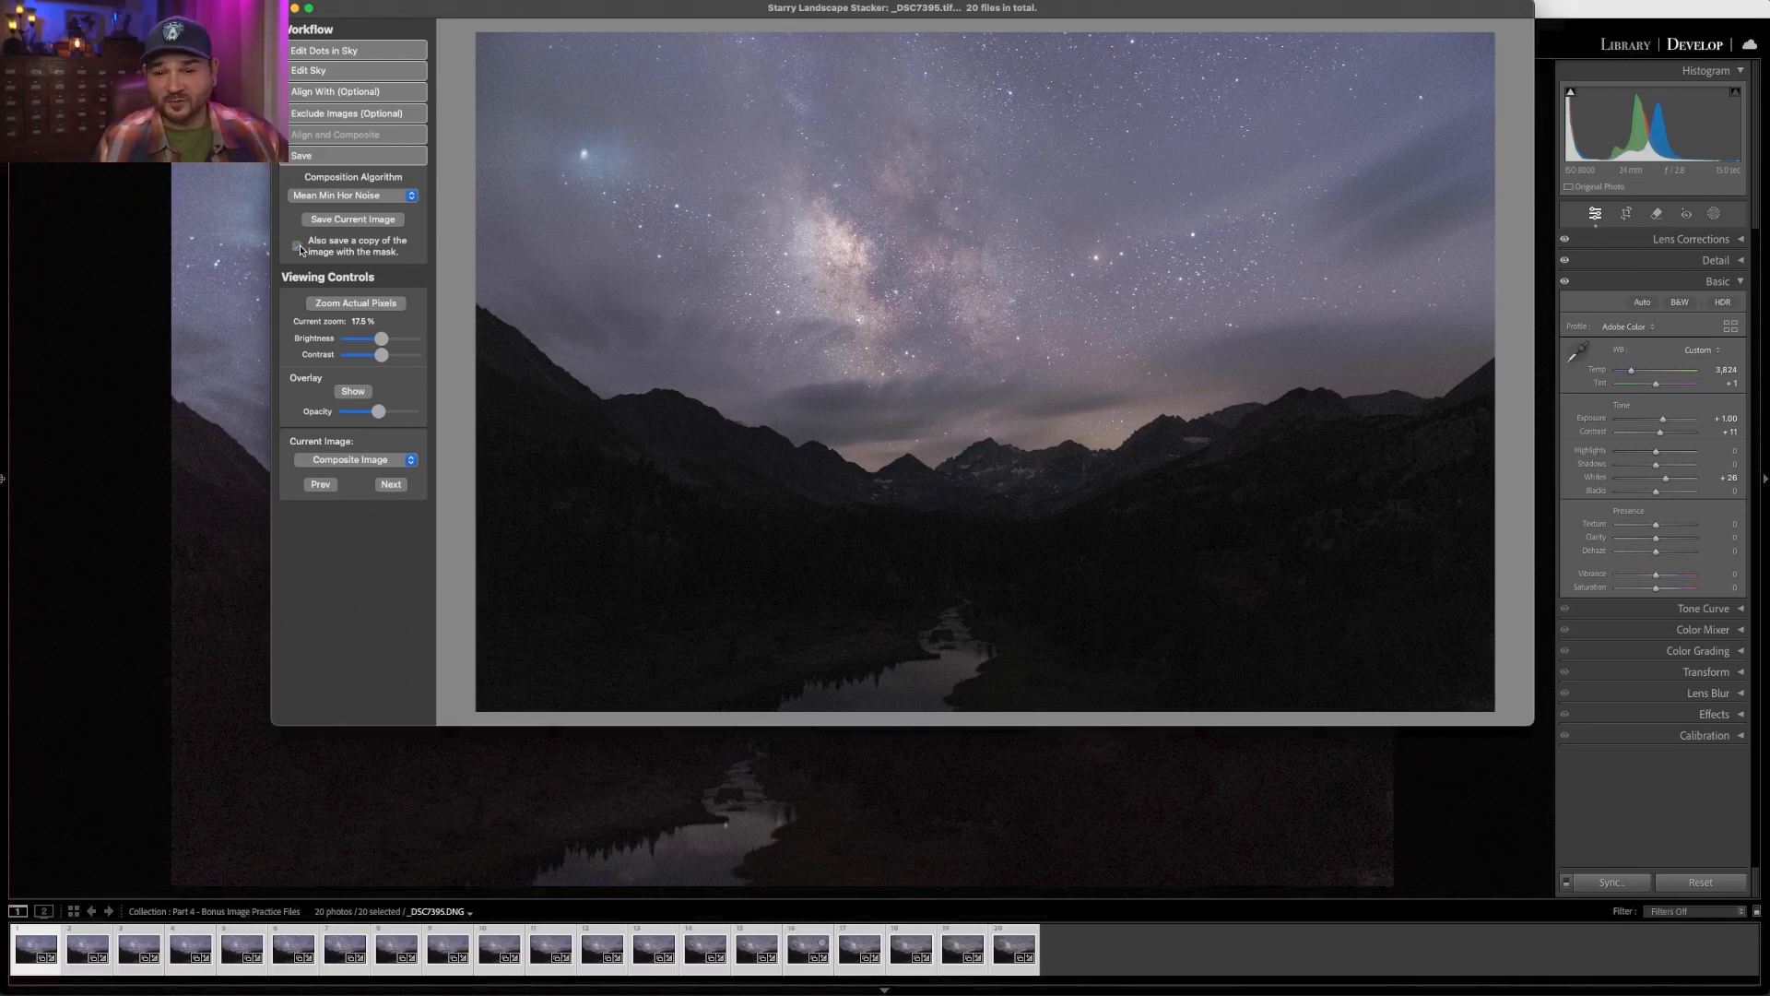
click(358, 219)
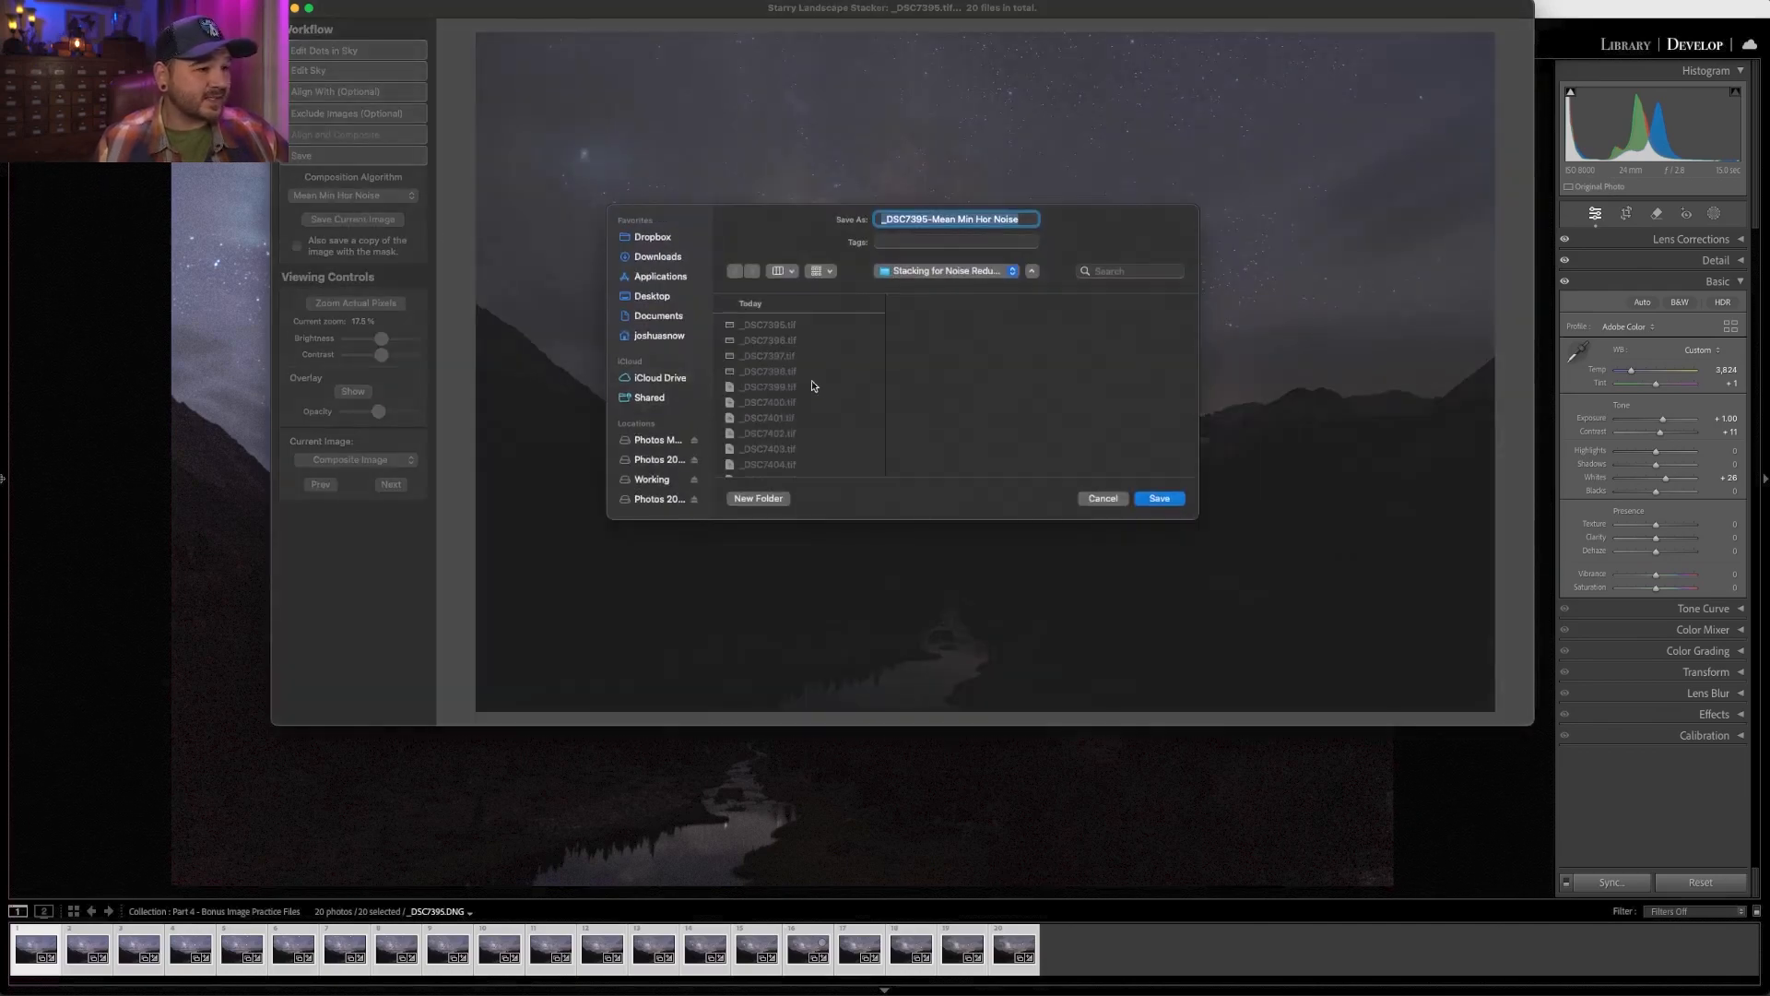
click(1159, 500)
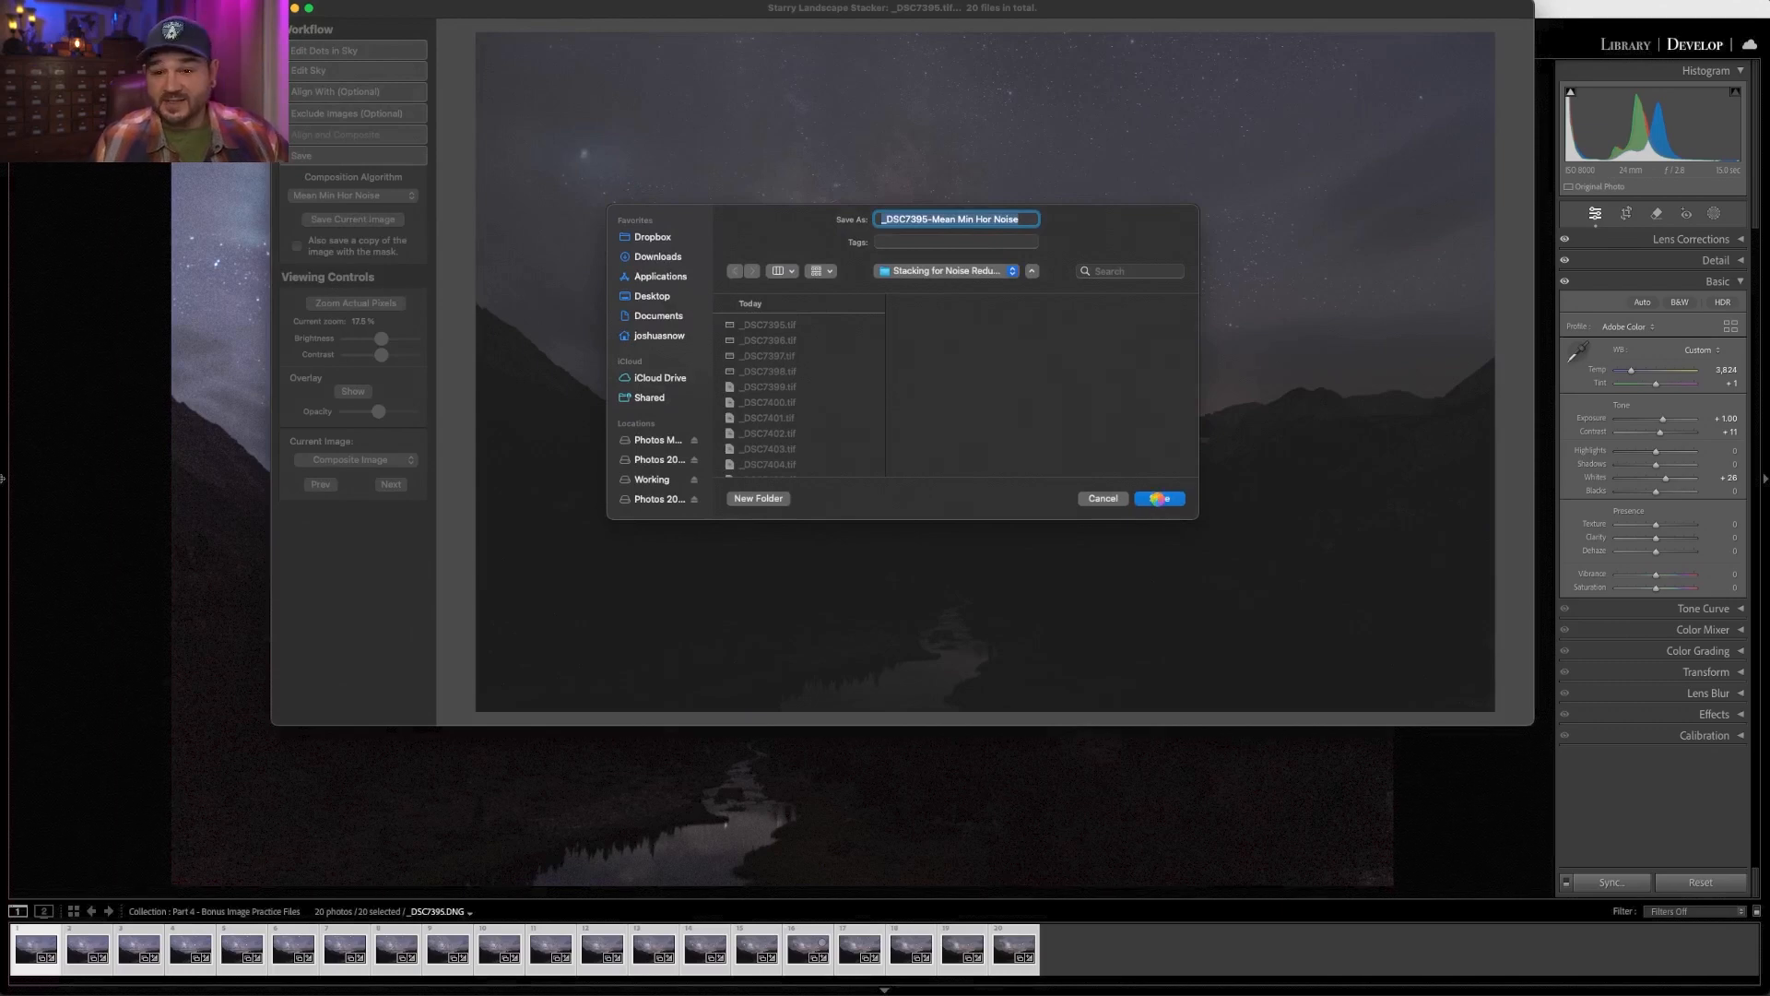